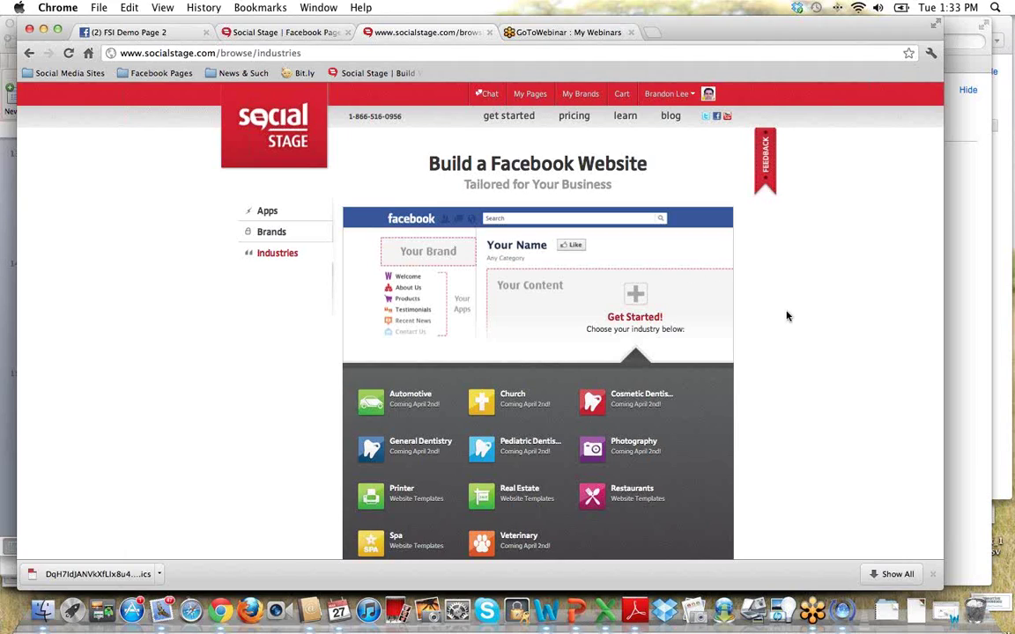
Scroll the Industries page down to the templates such as Printer, Real Estate, Restaurants and Spa.
scroll(783, 313, "down", 1)
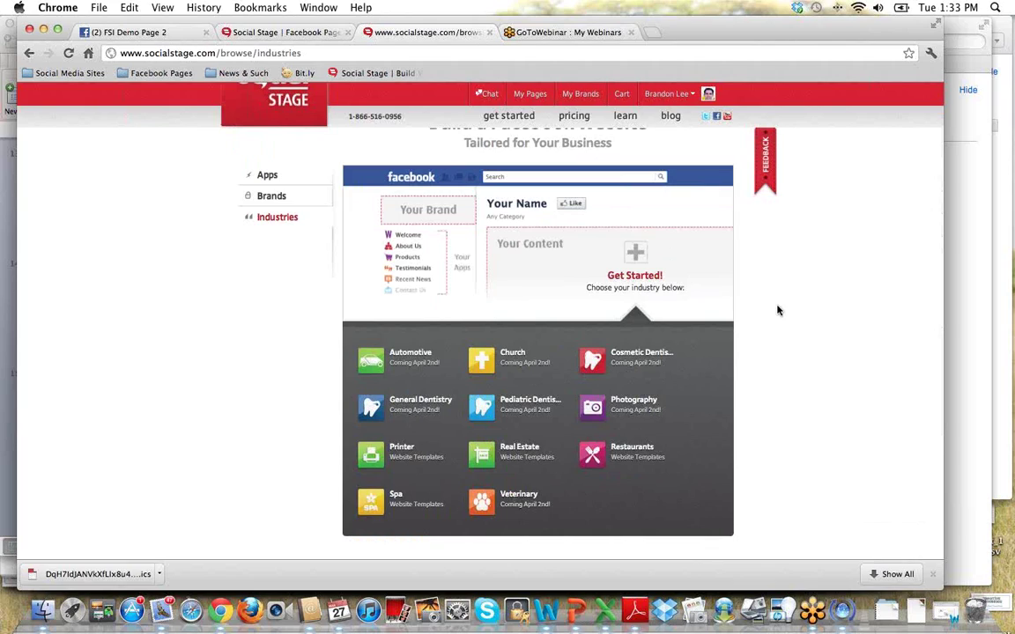
Switch to the Facebook tab and open the Longacre Real Estate page from the saved pages.
left_click(159, 33)
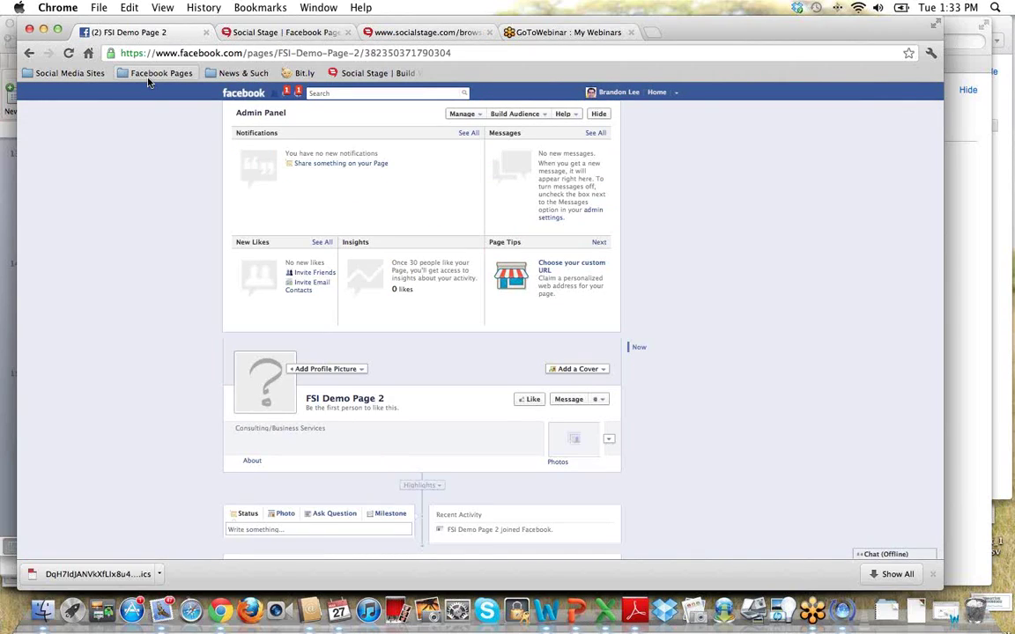
left_click(148, 74)
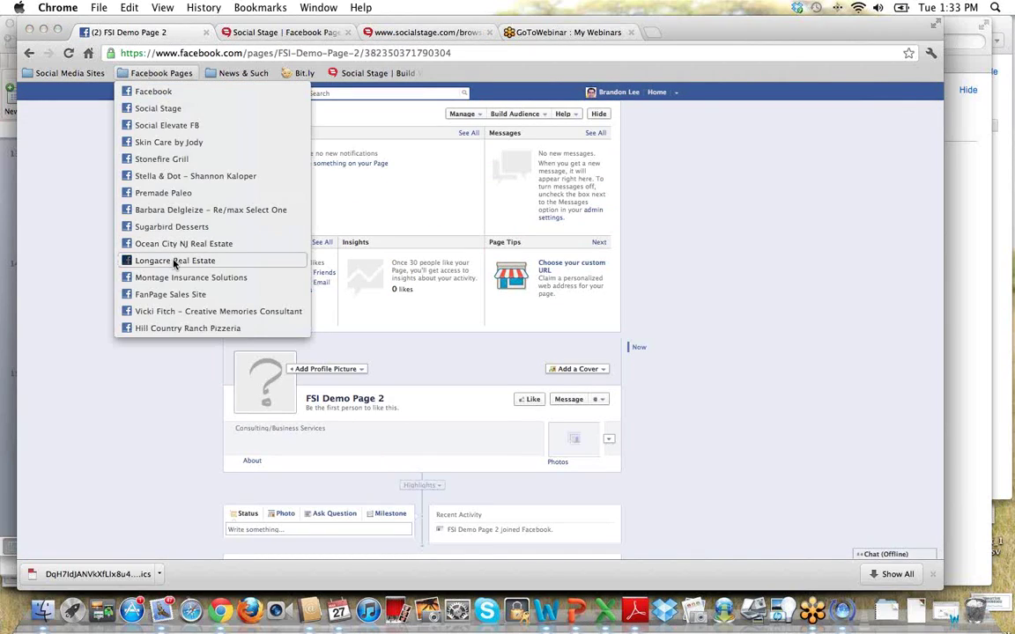
left_click(167, 262)
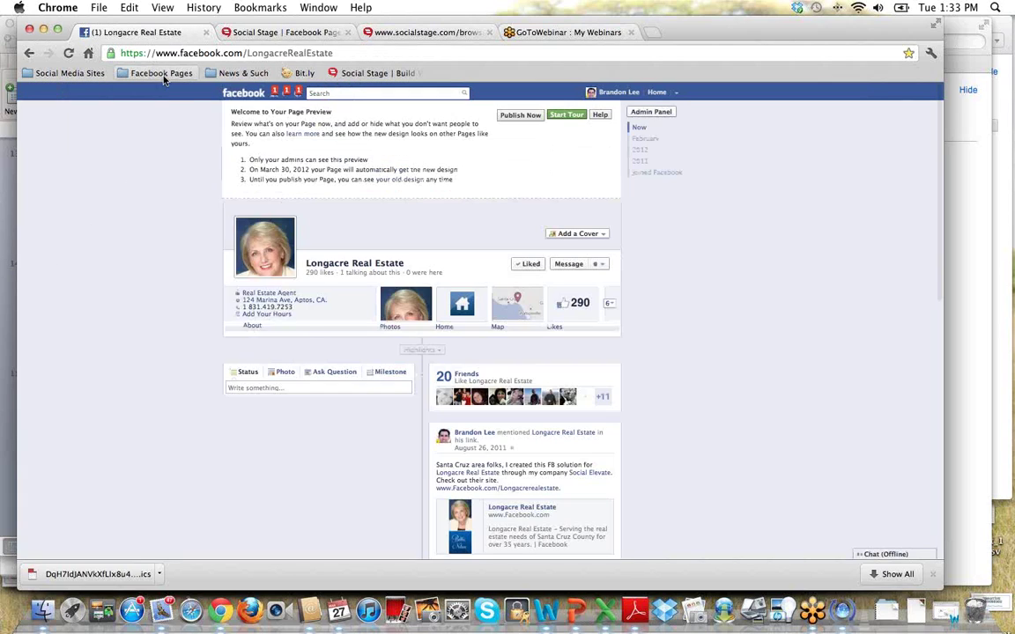
Browse the Montage Insurance Solutions page and its wall, then open Skin Care by Jody.
left_click(161, 74)
left_click(158, 278)
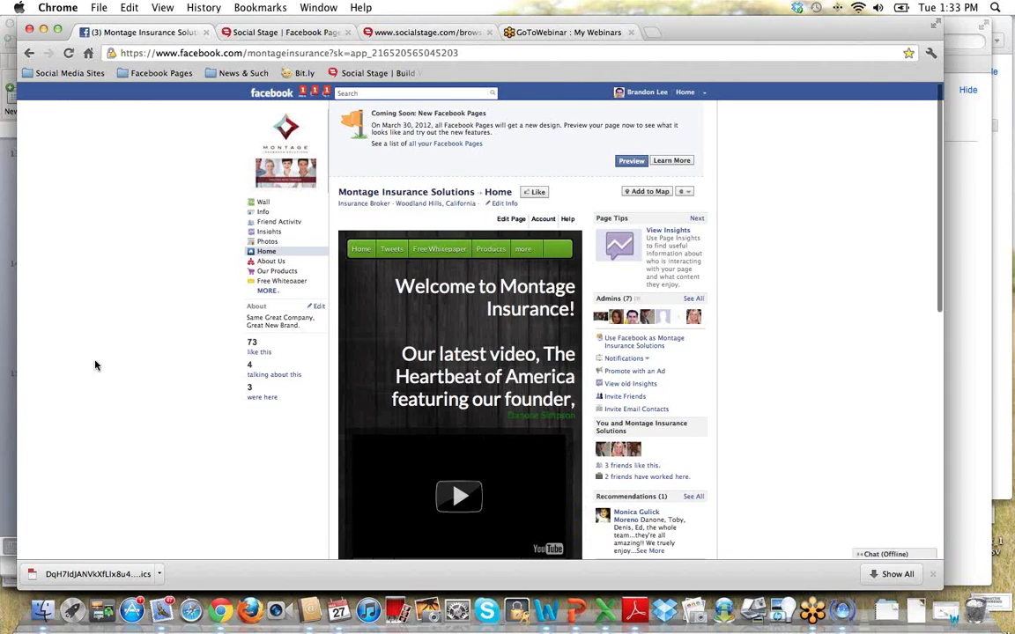
scroll(103, 366, "down", 1)
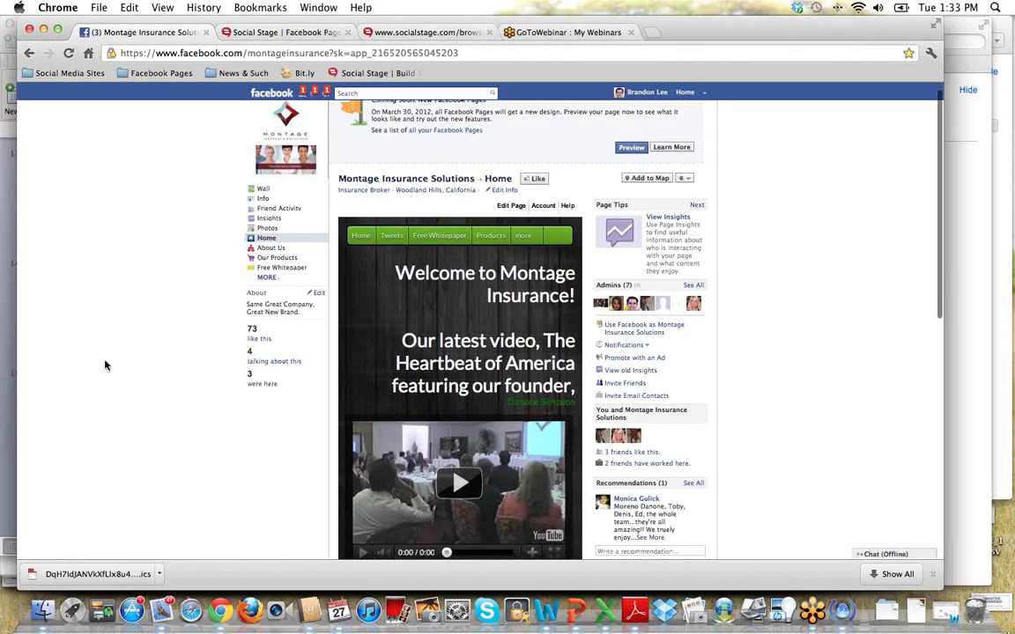
scroll(176, 405, "down", 2)
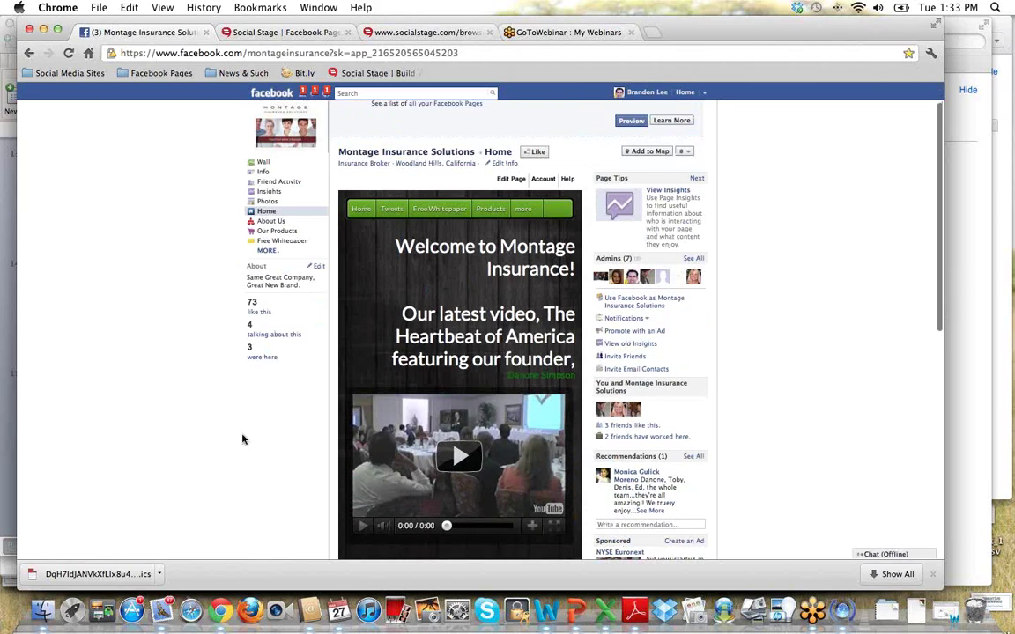
scroll(242, 441, "up", 2)
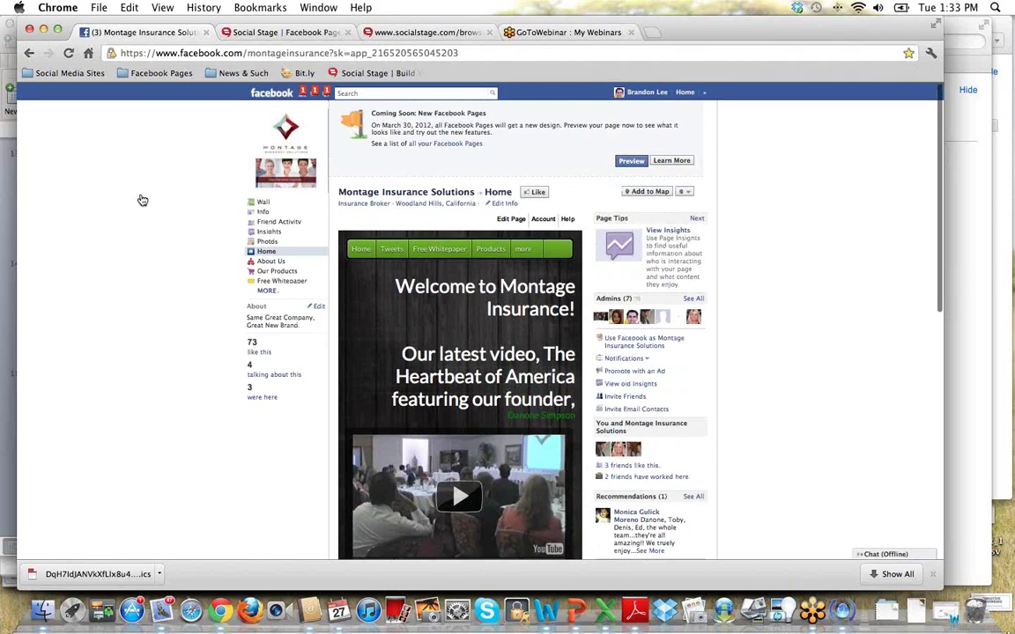
left_click(263, 202)
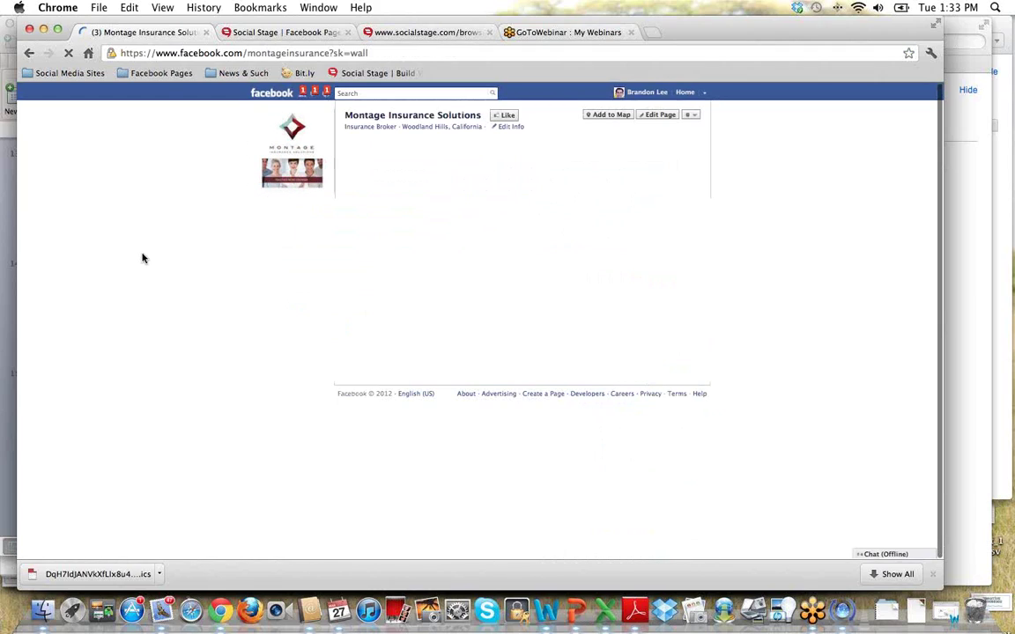
left_click(278, 260)
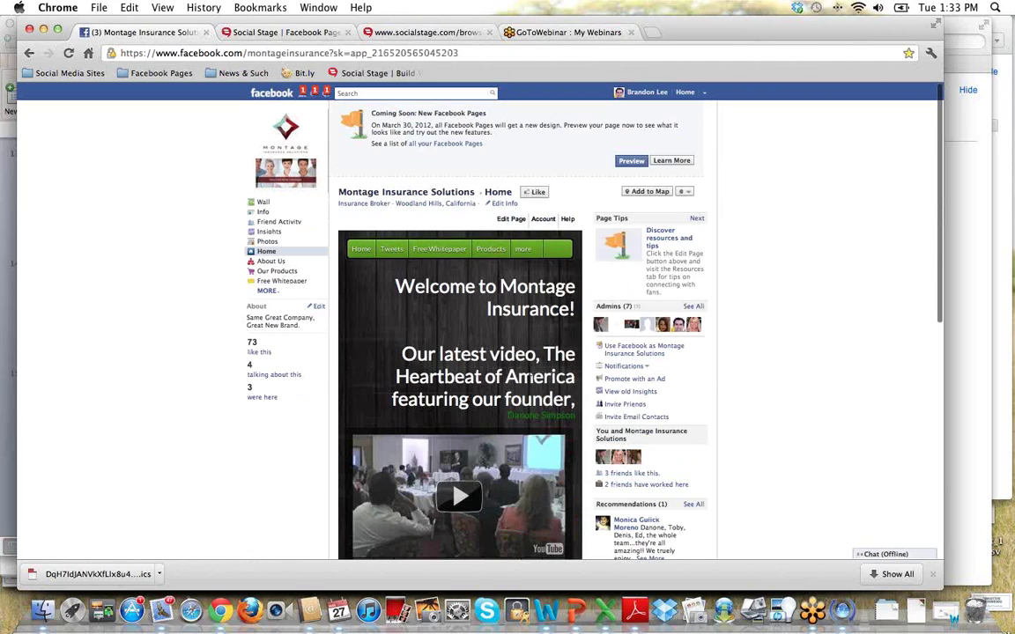
left_click(146, 74)
left_click(144, 145)
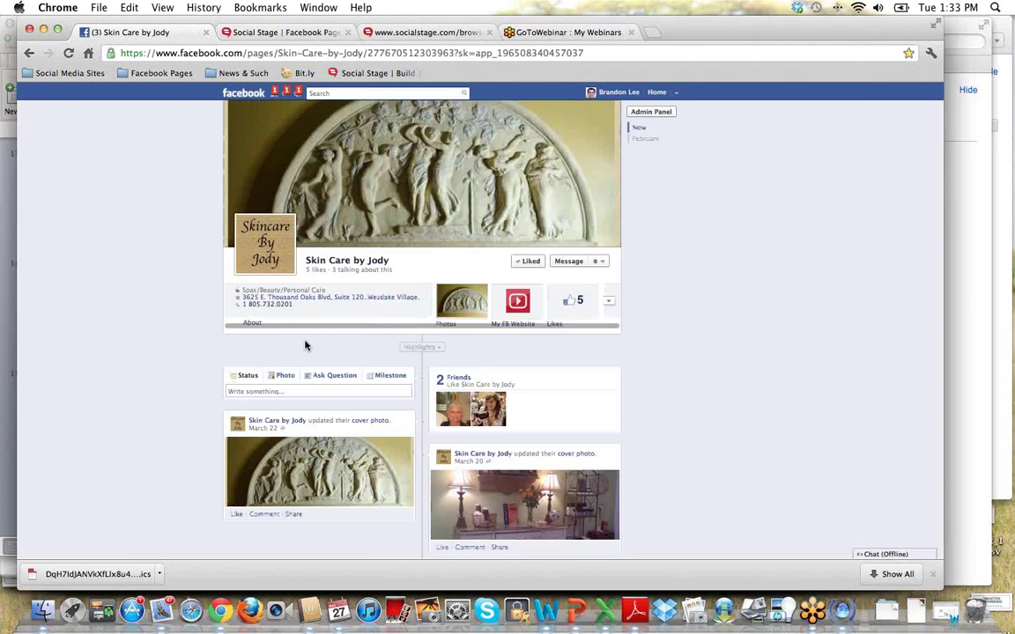
View Skin Care by Jody's My FB Website app, then return to the Social Stage Industries tab.
left_click(517, 302)
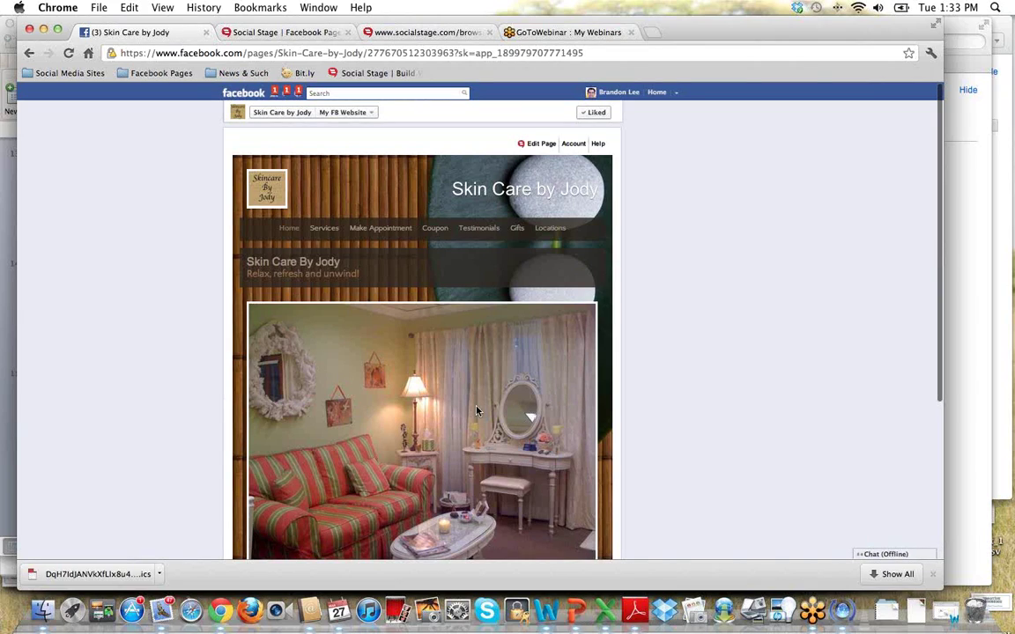
scroll(206, 166, "down", 1)
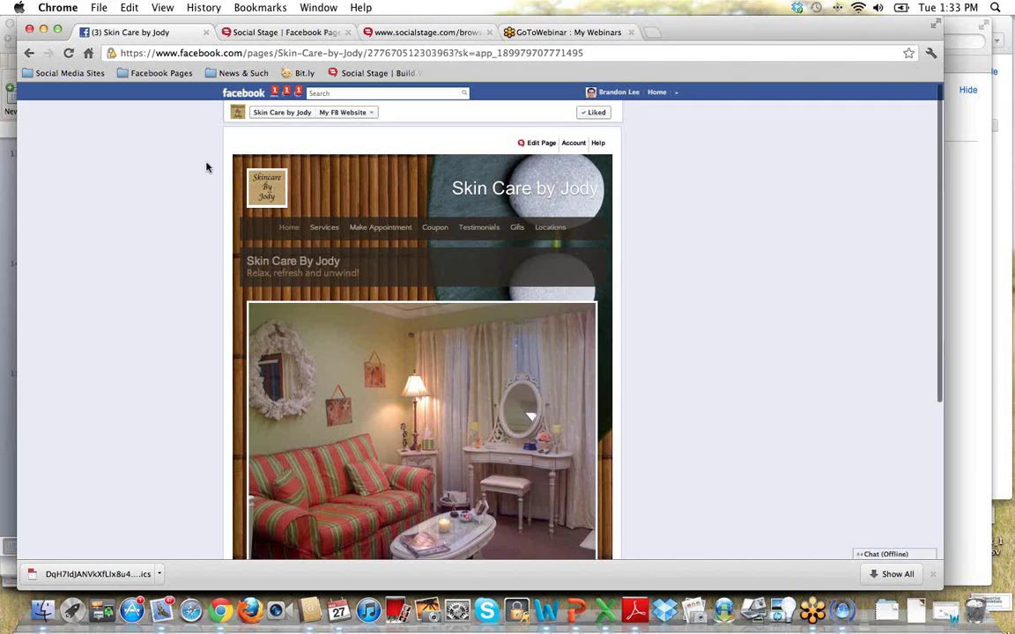
left_click(373, 32)
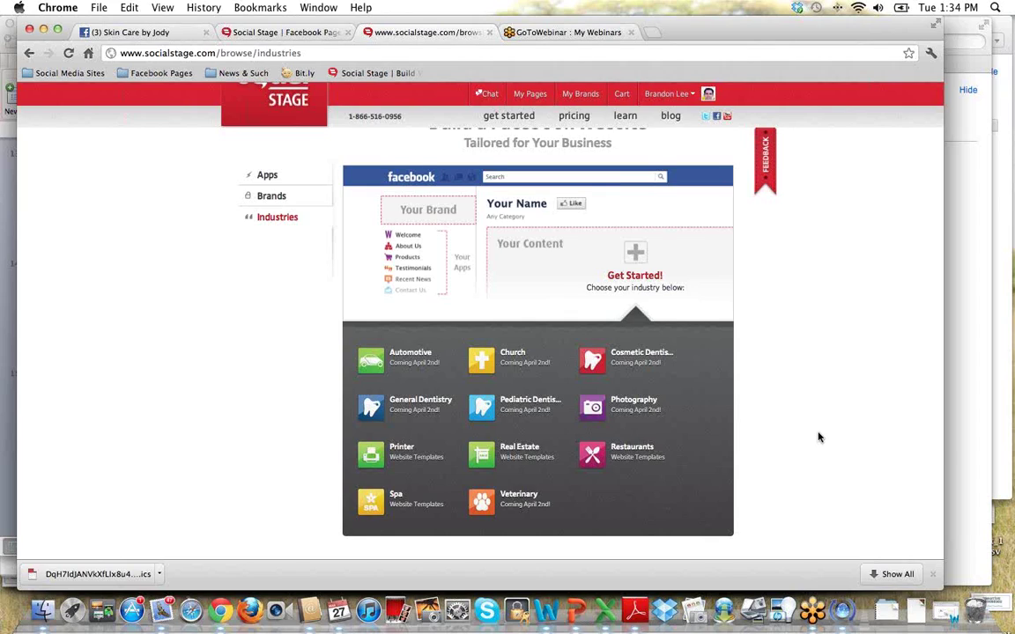
scroll(818, 437, "up", 1)
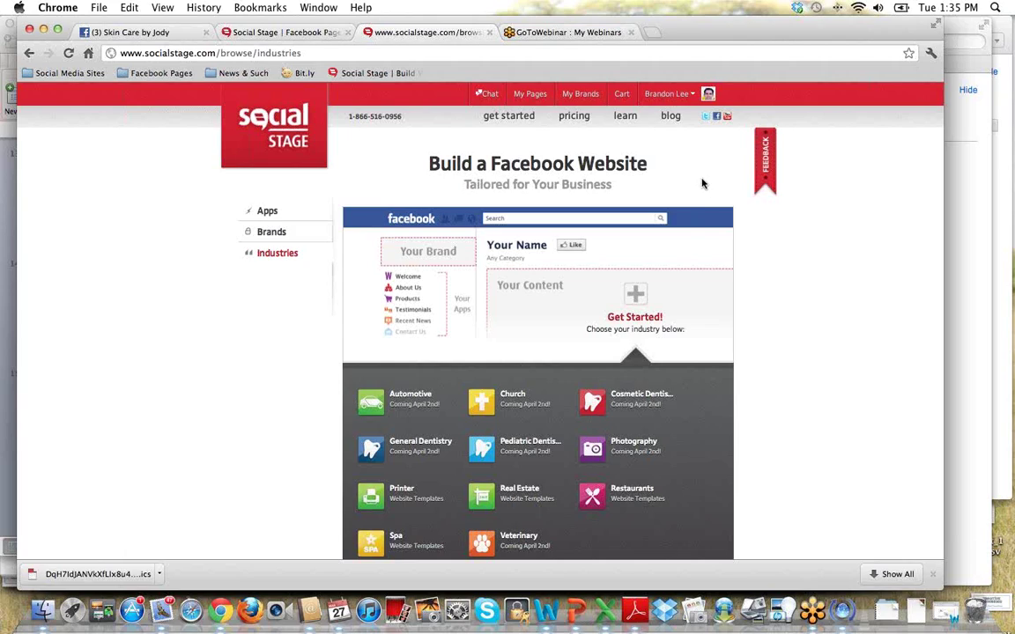
Open My Pages and scroll through the managed pages' likes, apps and activities counts.
left_click(532, 96)
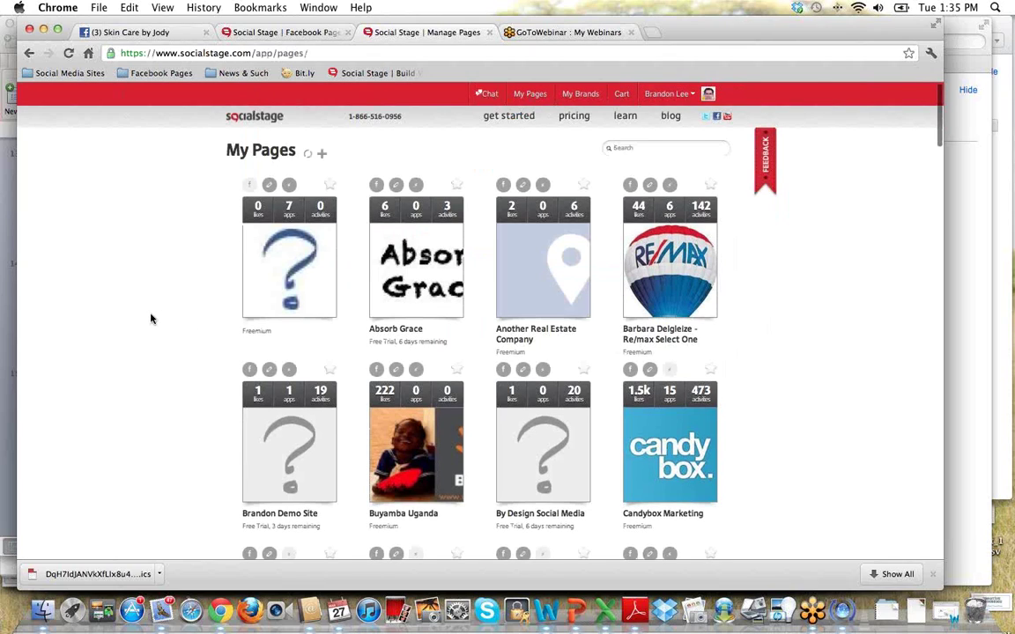
scroll(151, 323, "down", 5)
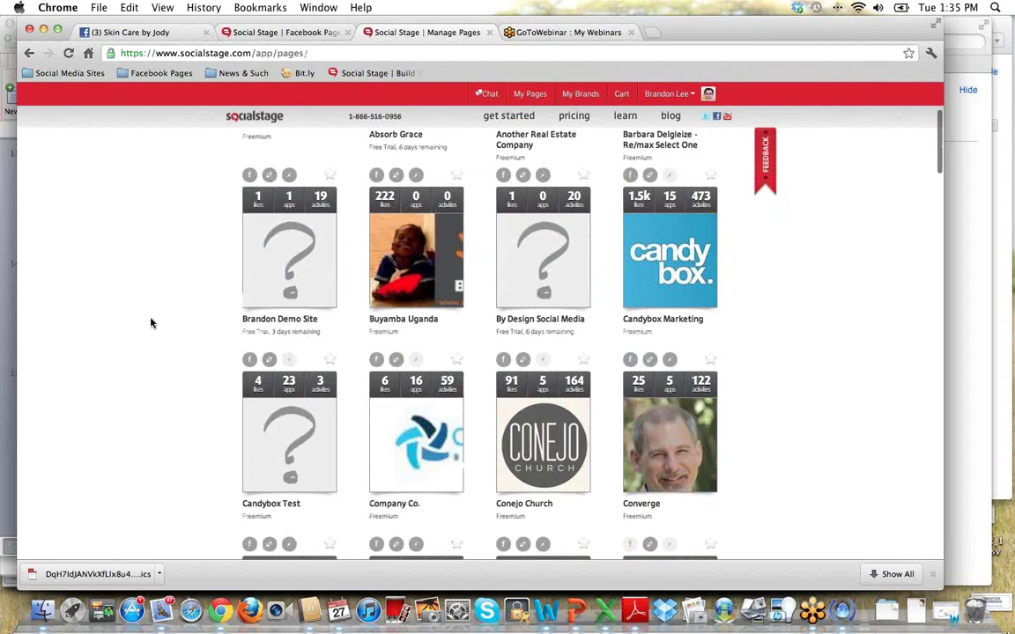
scroll(151, 330, "down", 4)
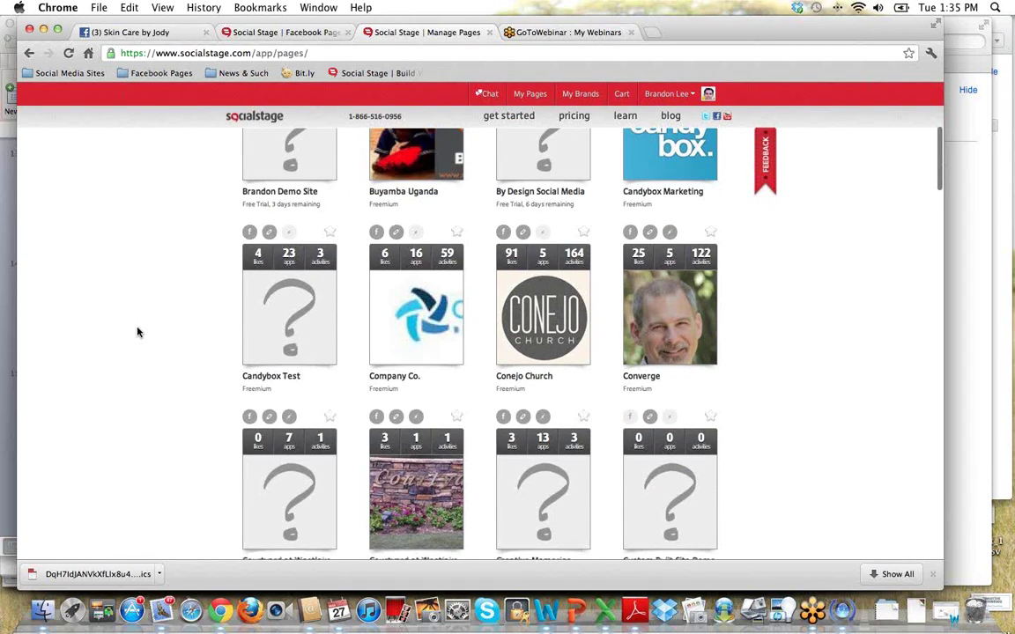
scroll(138, 329, "down", 2)
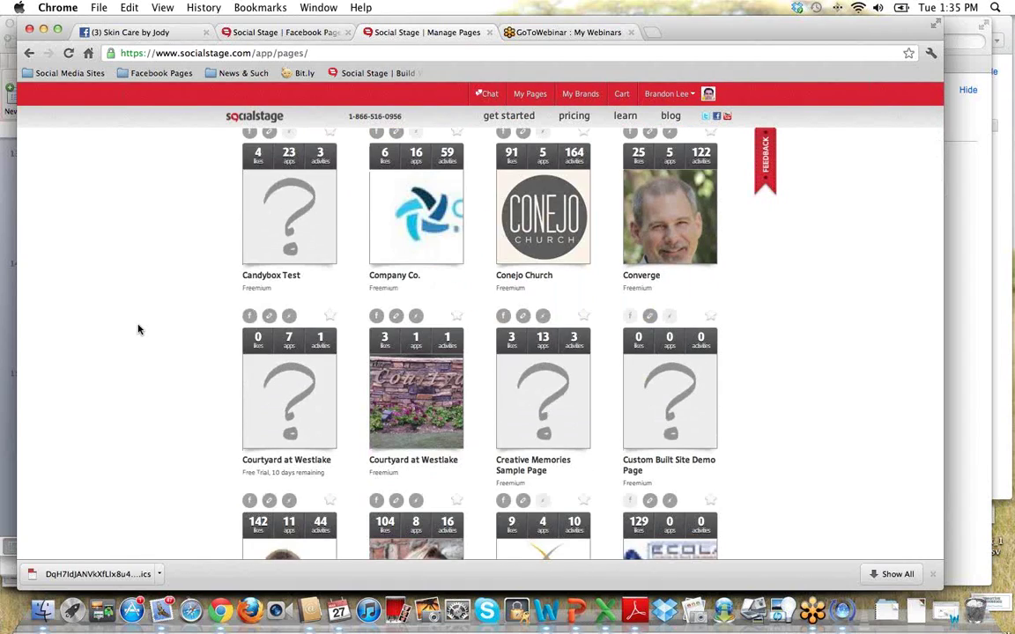
scroll(138, 329, "up", 10)
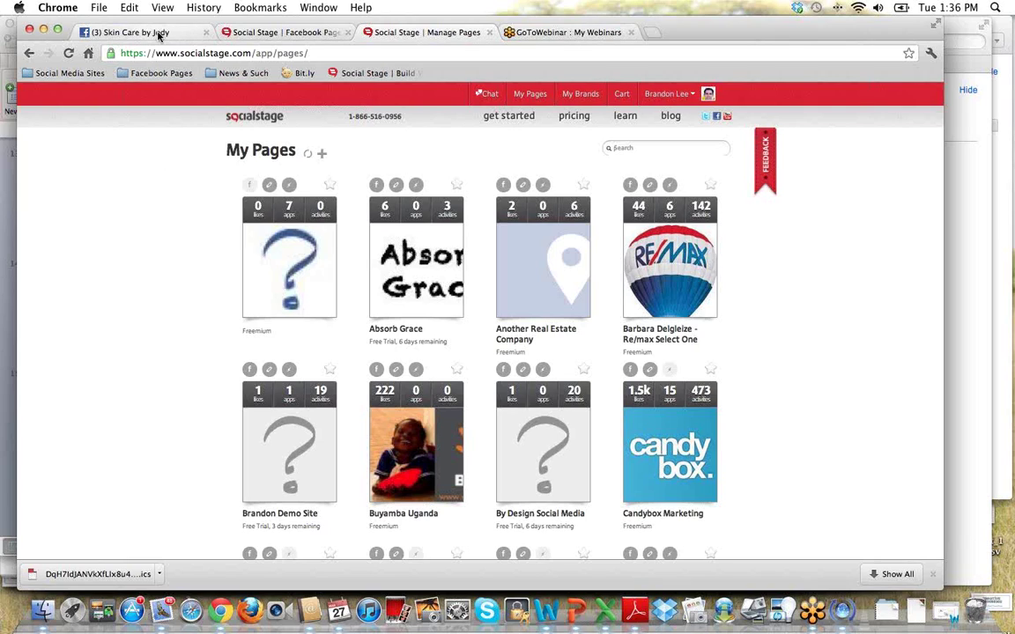
Reload the Skin Care by Jody page and go through Admin Panel > Manage > Edit Page to Manage Admins.
left_click(159, 33)
left_click(293, 116)
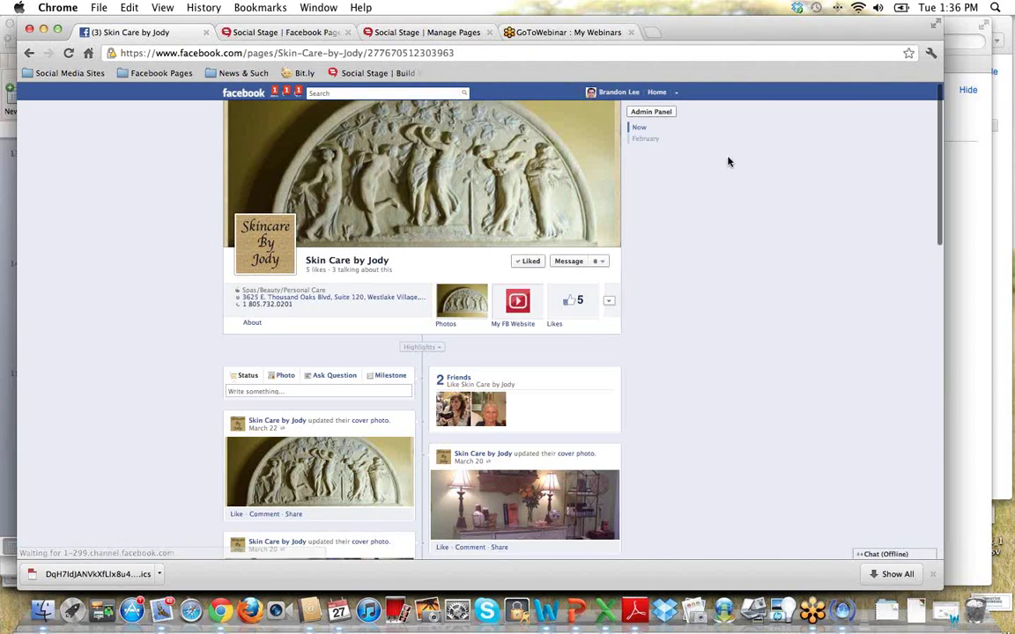
left_click(652, 112)
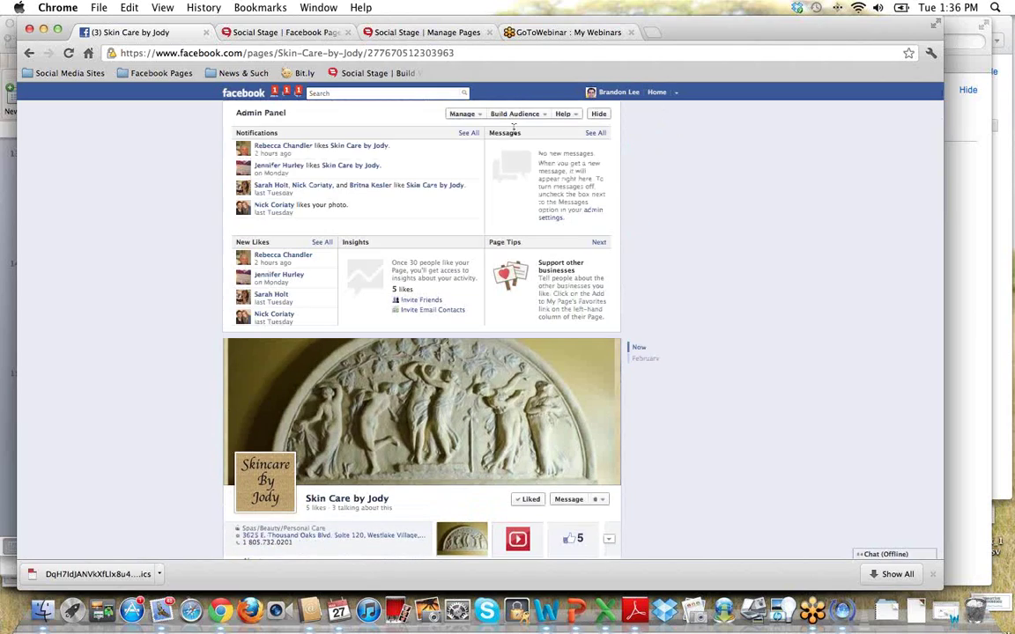
left_click(476, 117)
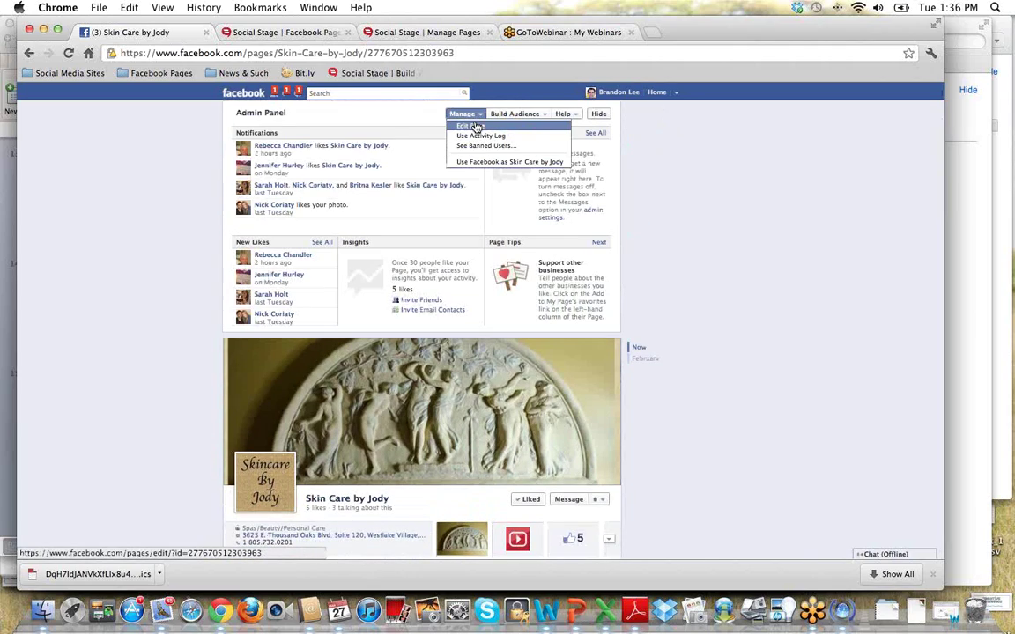
left_click(475, 127)
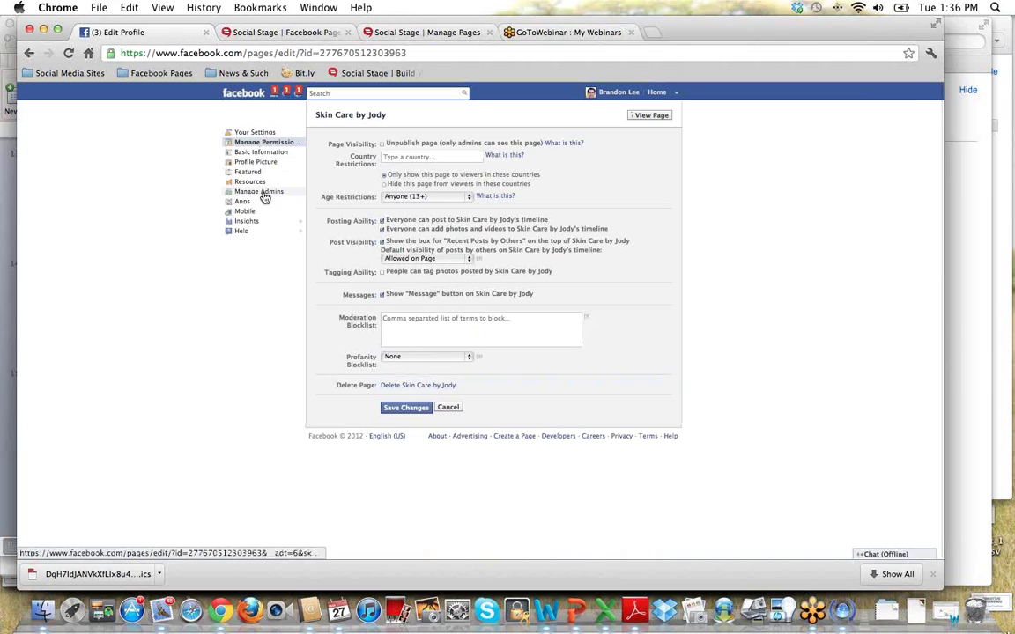
left_click(263, 194)
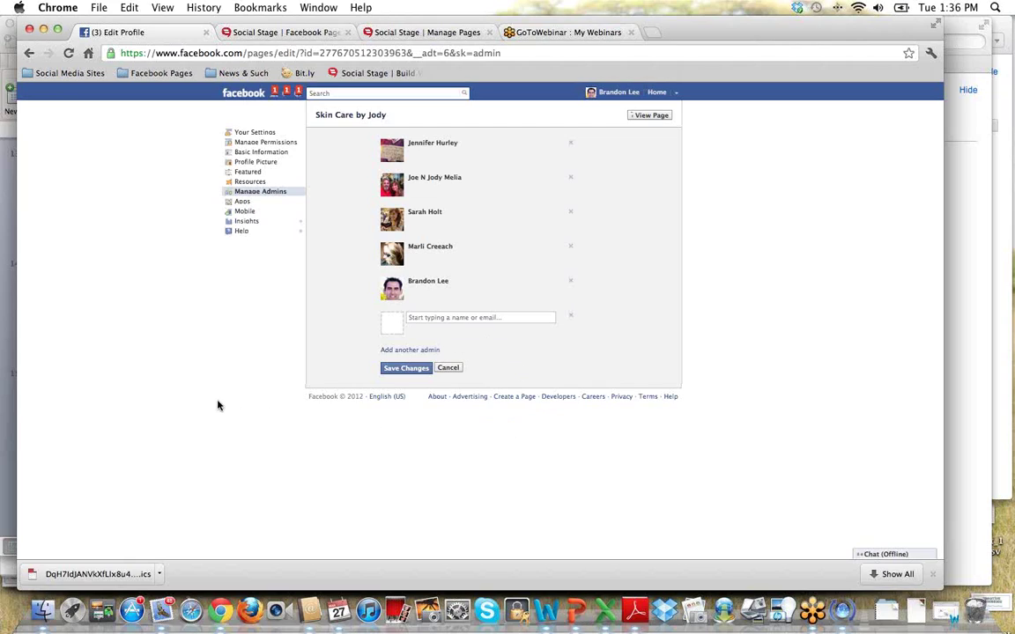
Enter the new admin's e-mail address, then return to the page without saving.
type("sa")
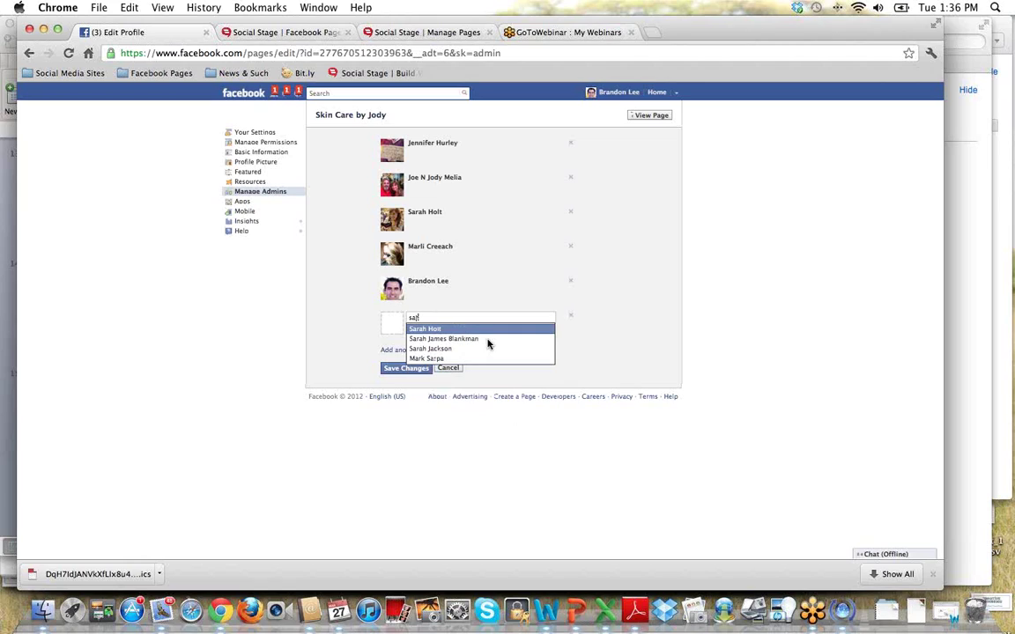
type("r")
left_click(466, 330)
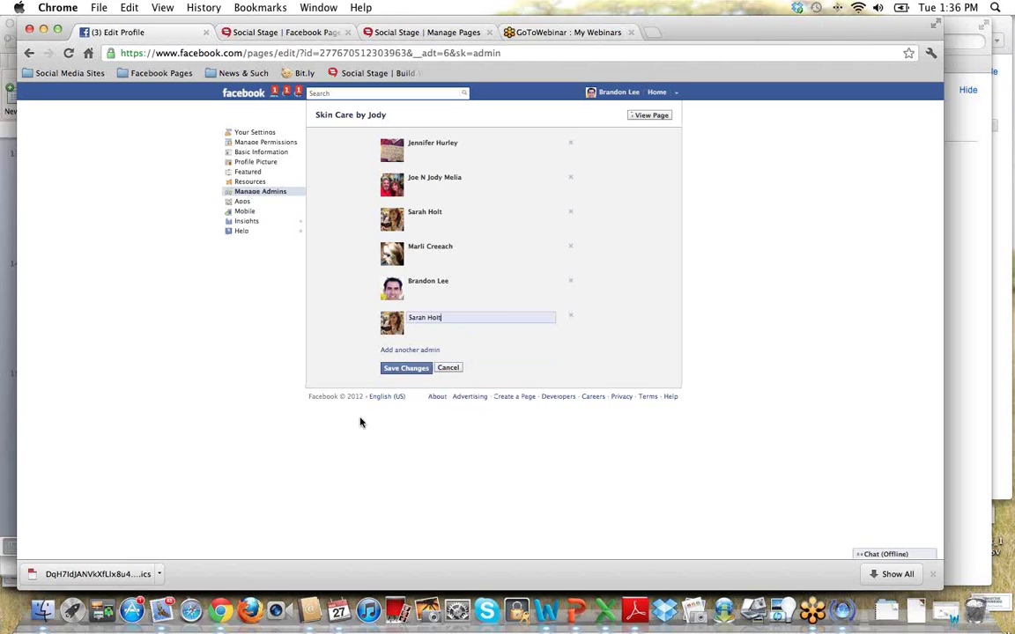
left_click_drag(455, 316, 402, 315)
key("BackSpace")
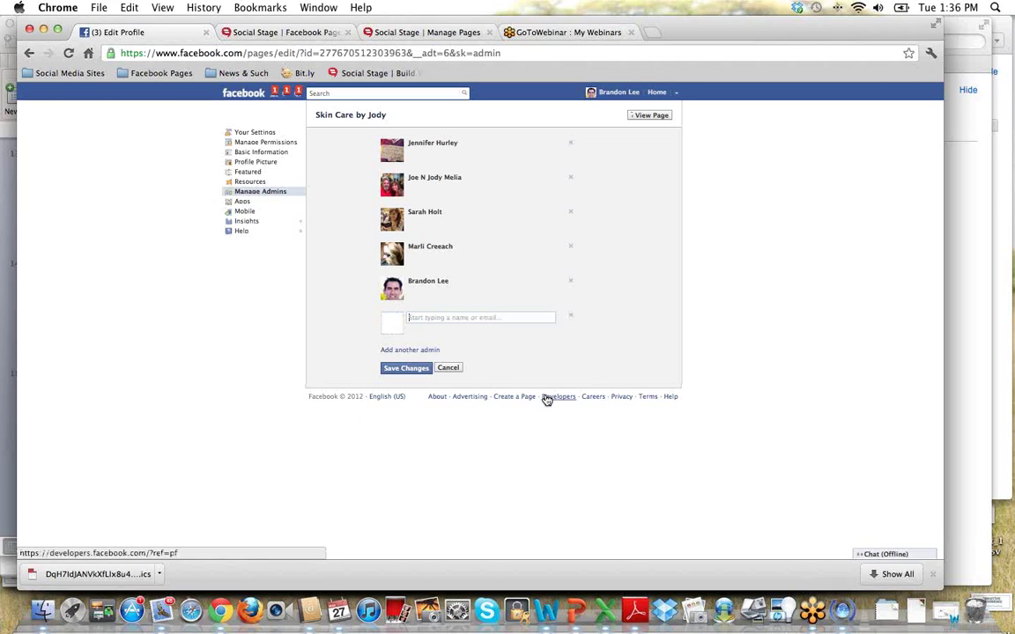
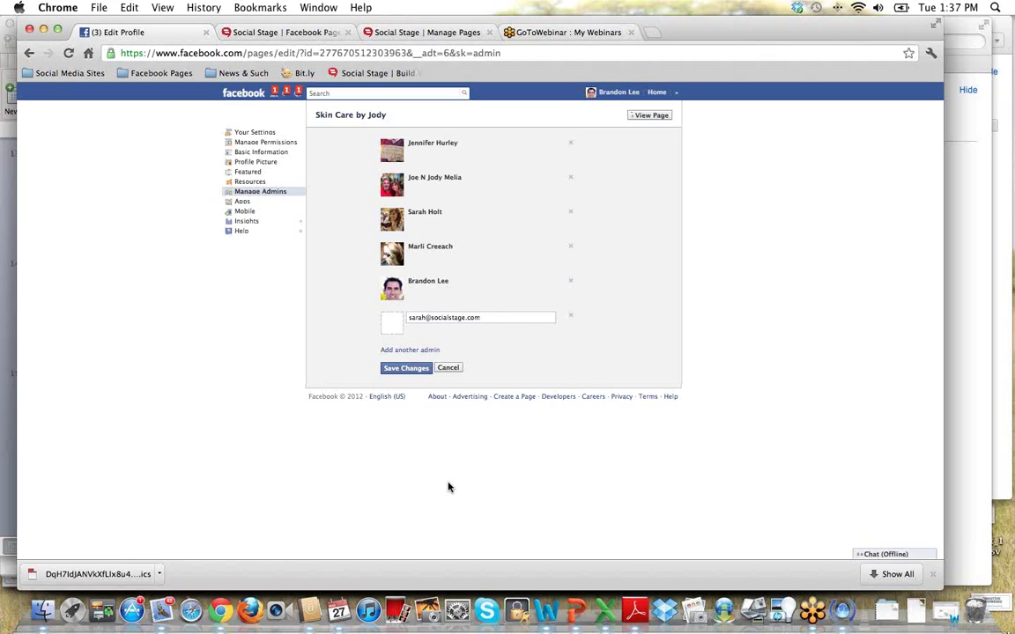
left_click(656, 119)
left_click(561, 229)
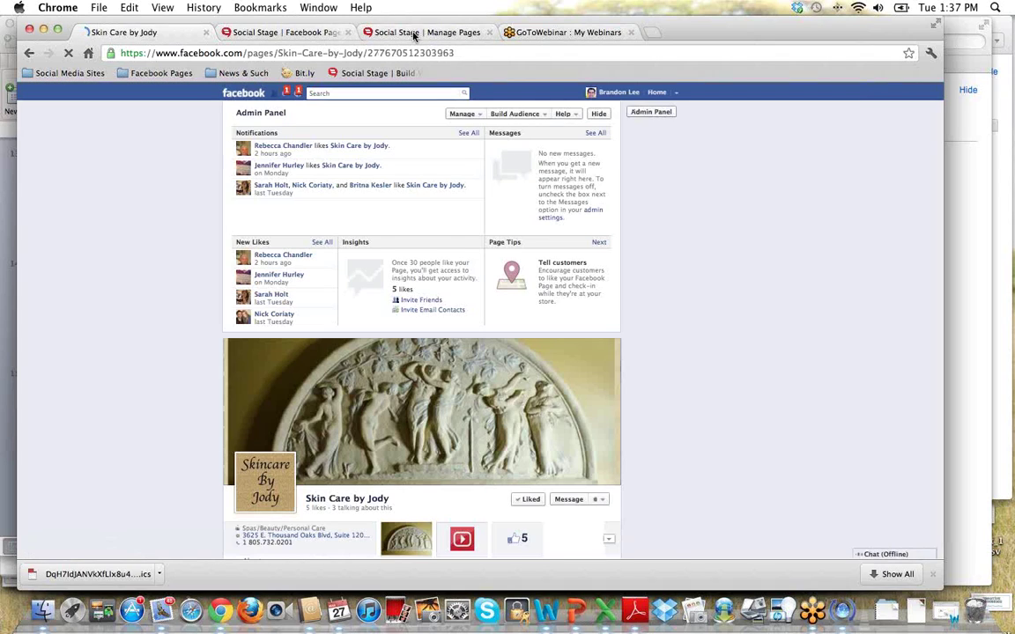
Refresh Social Stage's My Pages grid and scroll through cards like Brandon Demo Site and Conejo Church.
left_click(413, 34)
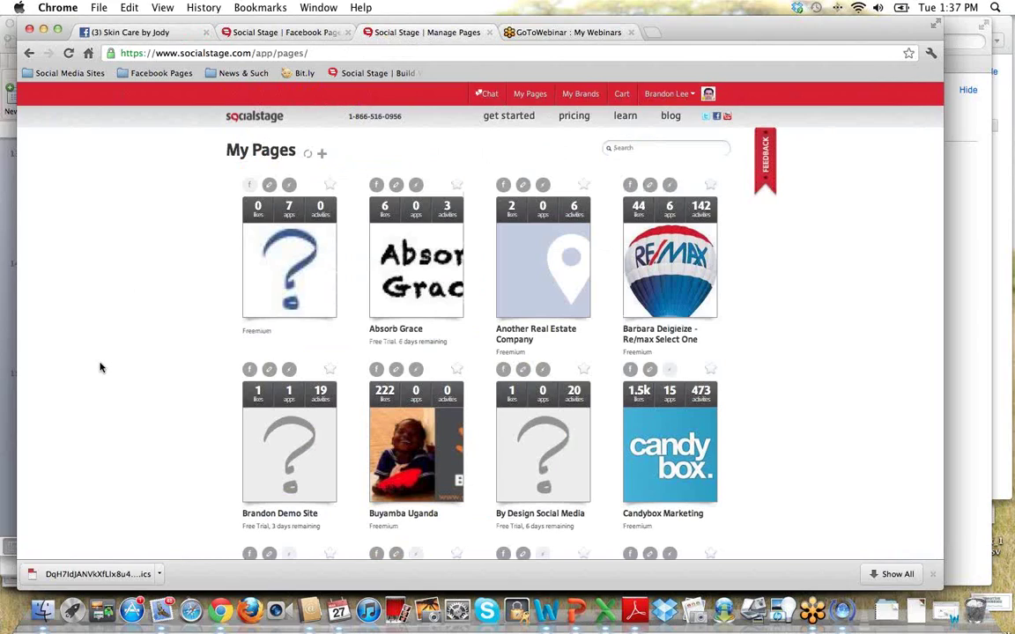
left_click(306, 155)
scroll(155, 466, "down", 10)
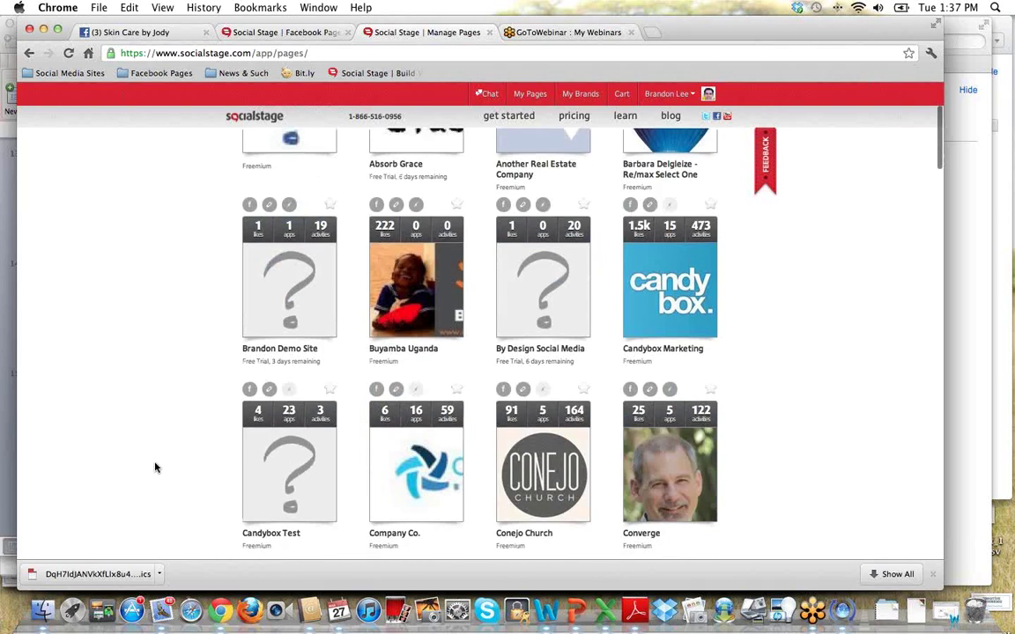
scroll(155, 467, "down", 3)
scroll(154, 467, "up", 6)
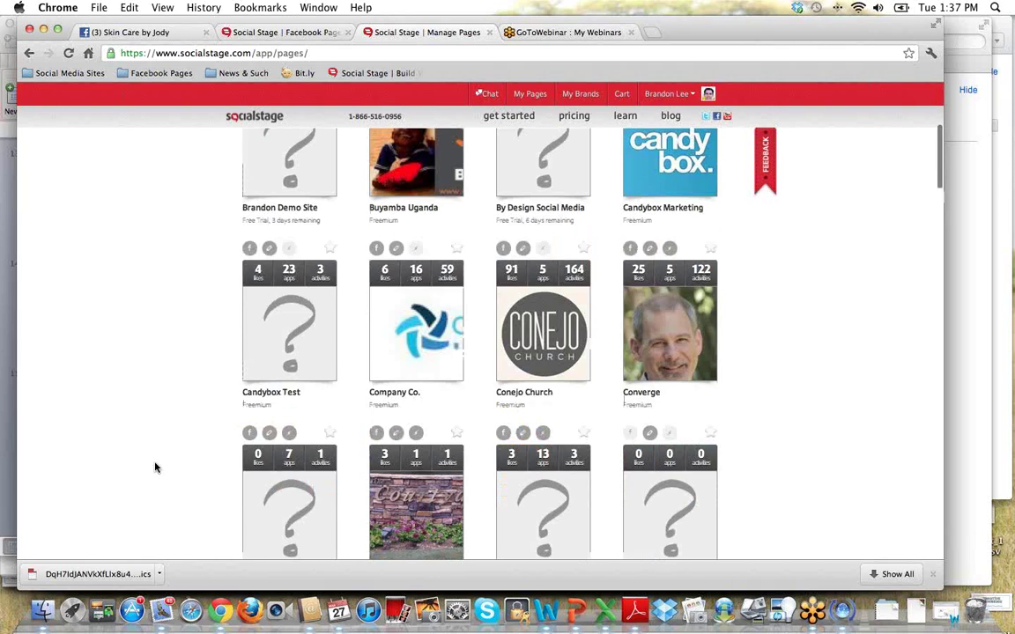
mouse_move(267, 318)
mouse_move(270, 266)
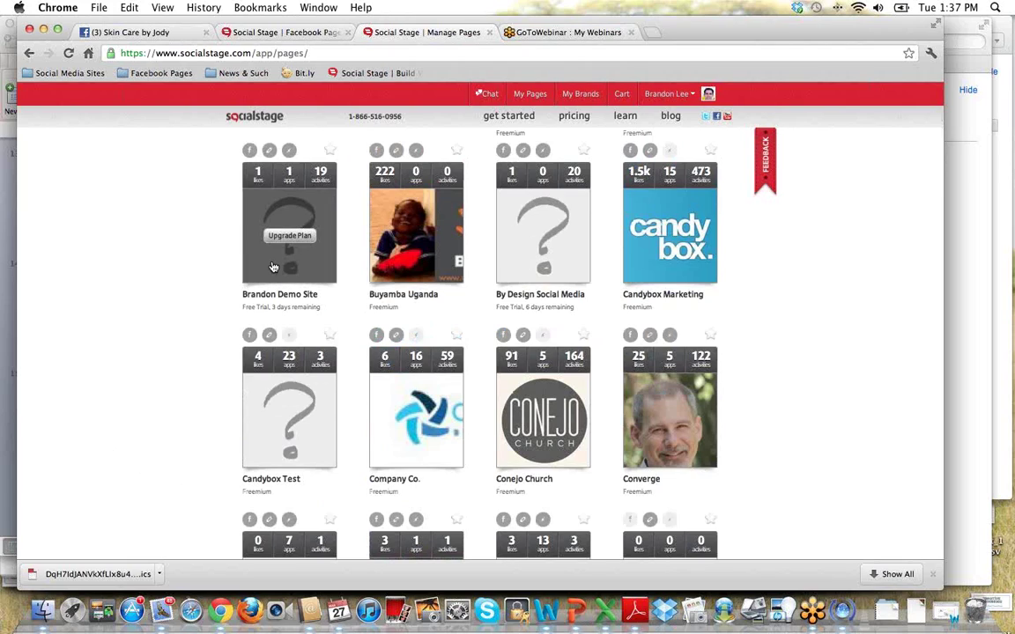
left_click(273, 267)
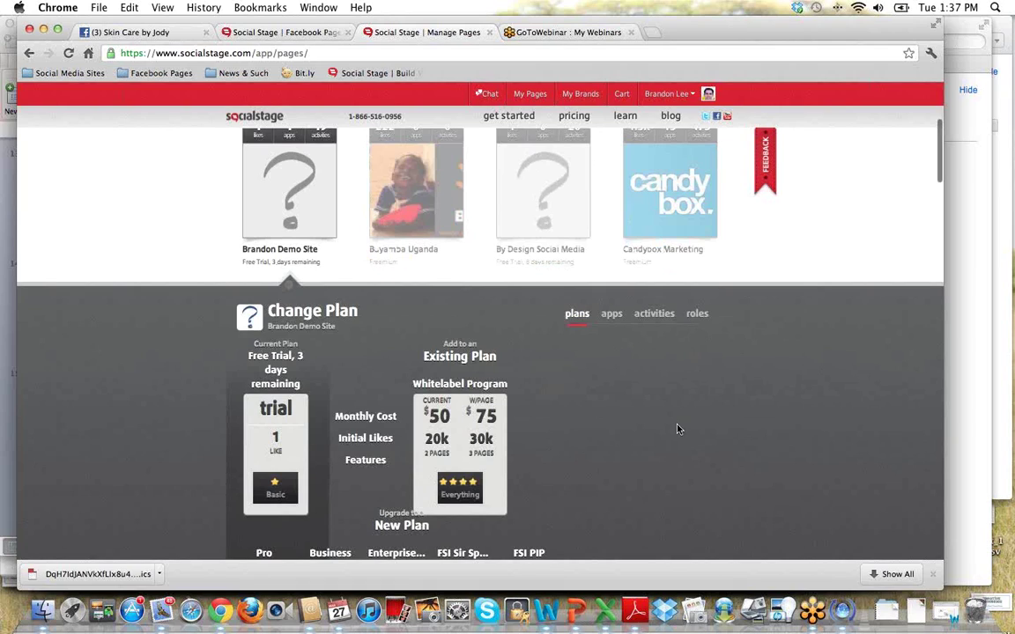
scroll(677, 428, "down", 2)
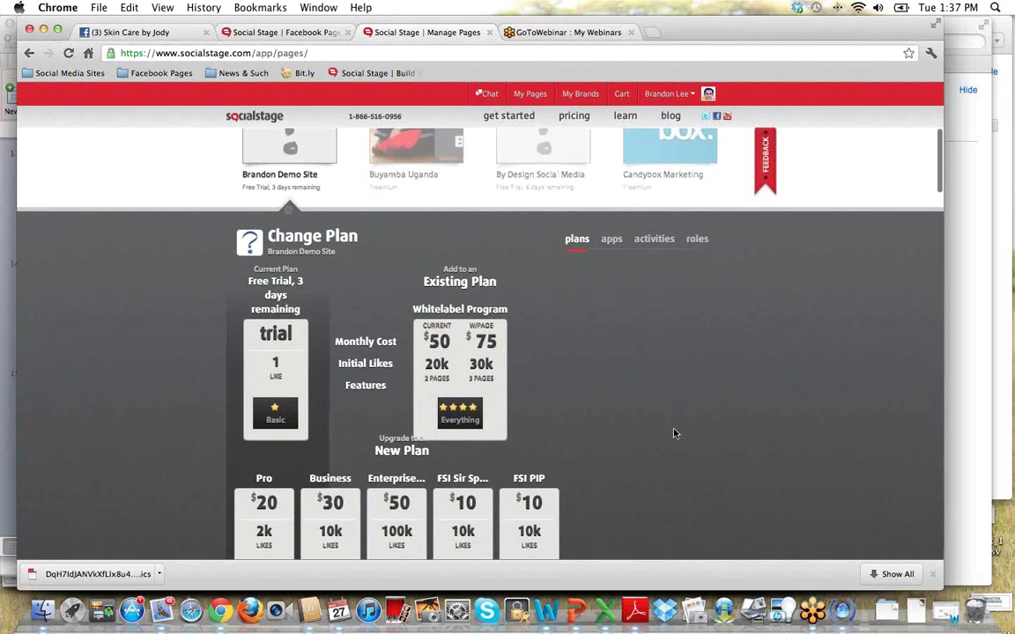
scroll(616, 409, "up", 1)
scroll(616, 410, "down", 2)
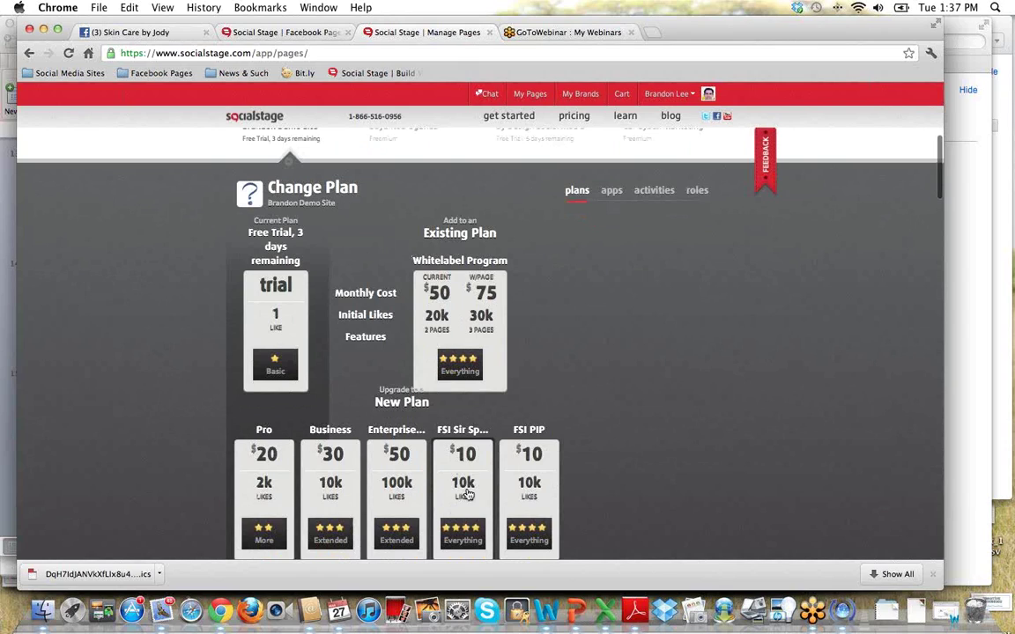
scroll(612, 370, "up", 3)
left_click(583, 311)
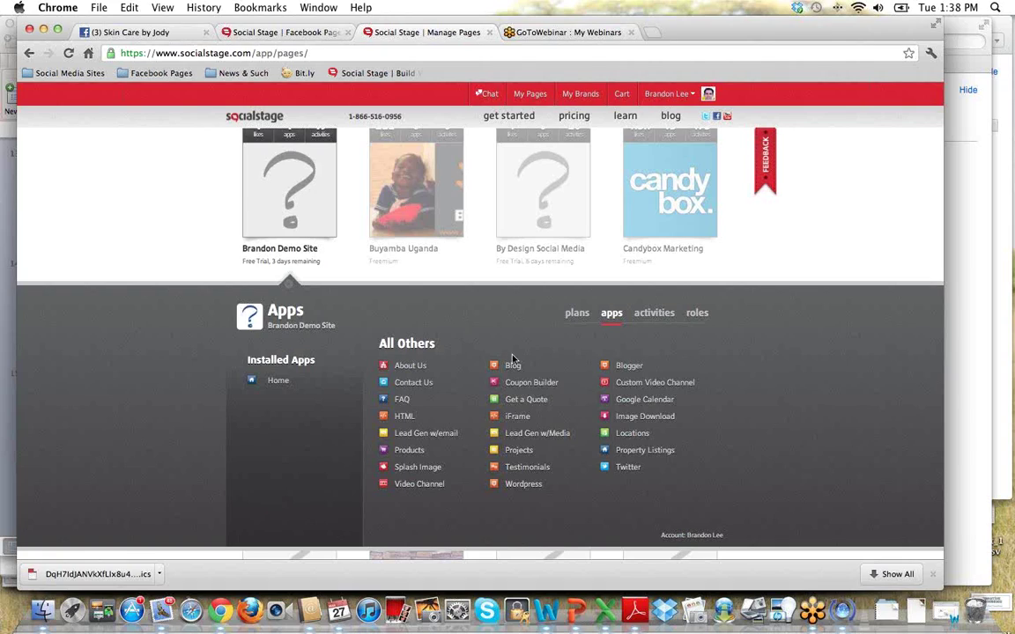
left_click(655, 314)
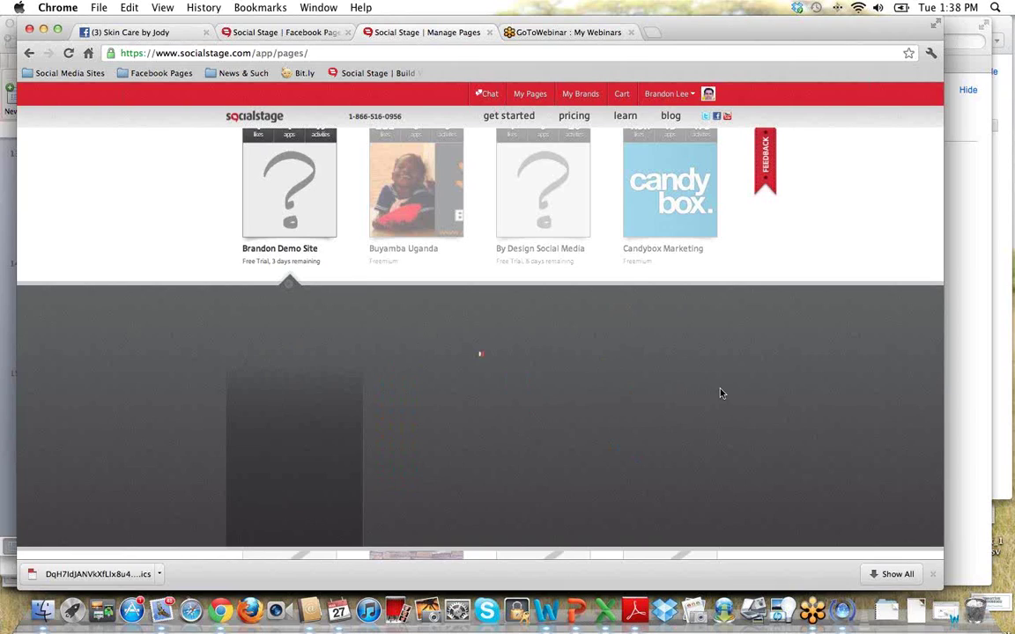
scroll(795, 425, "down", 1)
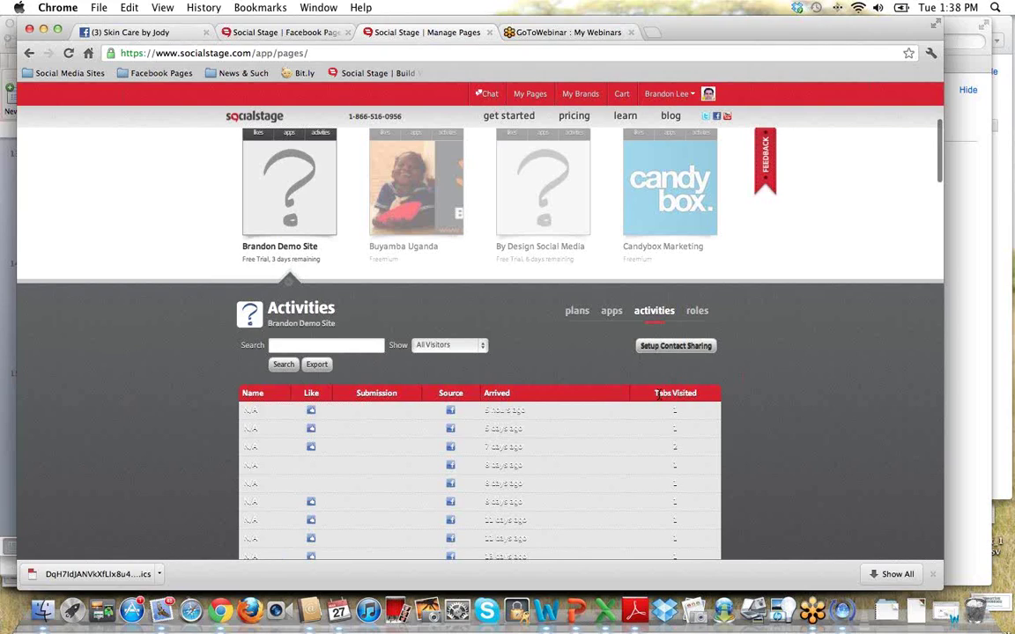
scroll(654, 399, "down", 2)
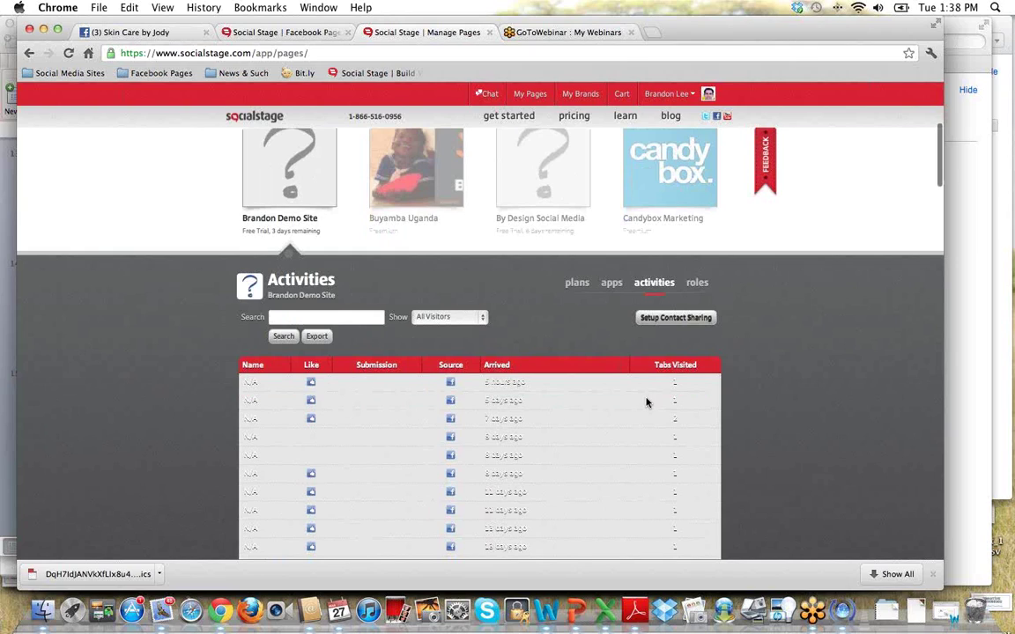
scroll(645, 403, "down", 1)
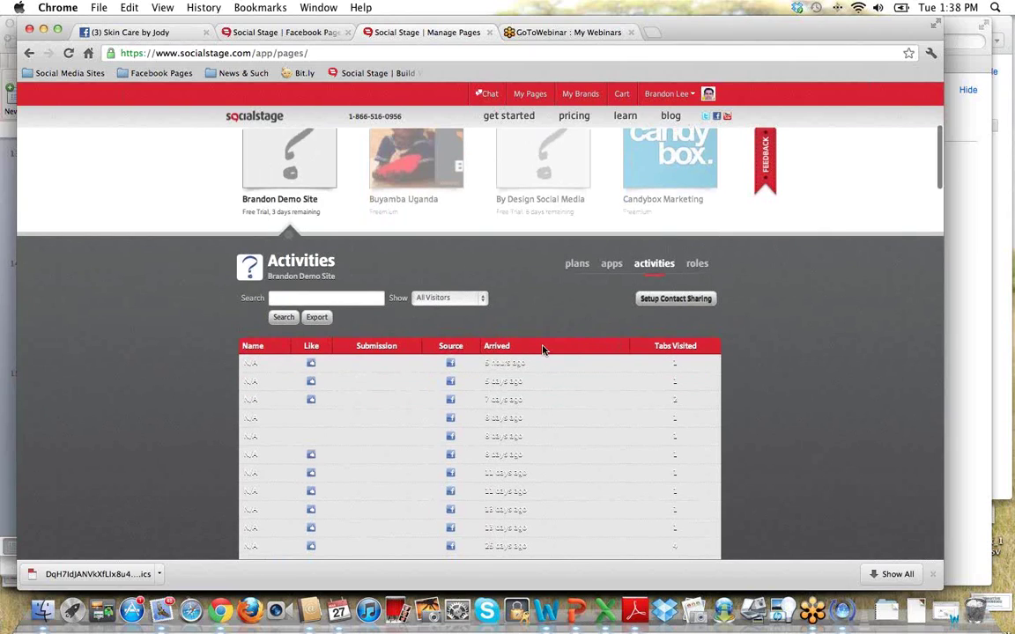
scroll(543, 350, "up", 3)
left_click(696, 323)
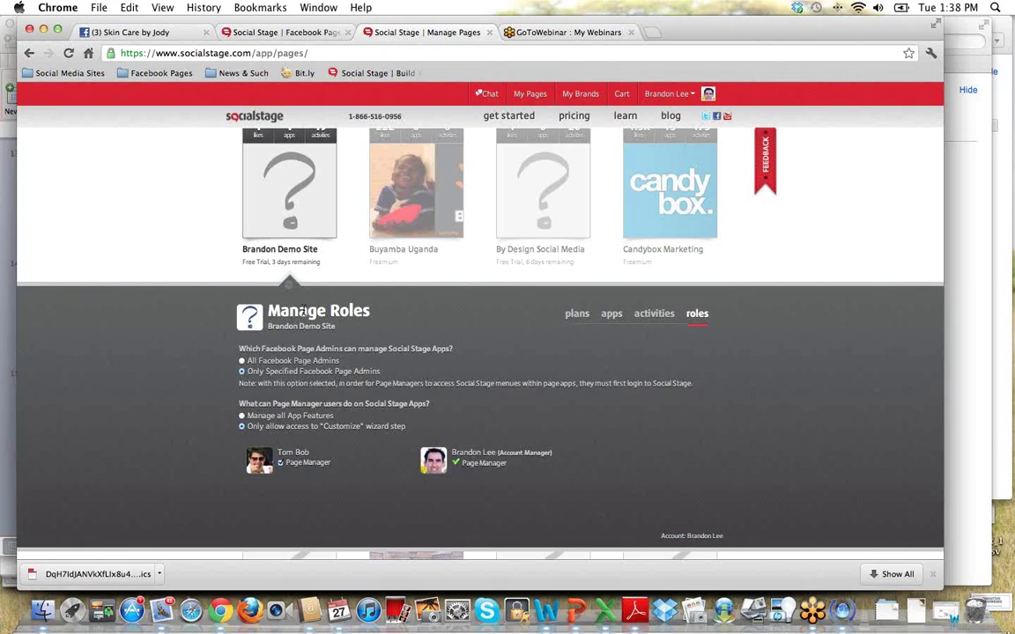
left_click(147, 322)
scroll(140, 316, "up", 4)
From 'get started', scroll the industry list and open the Spa Website Templates page.
left_click(517, 120)
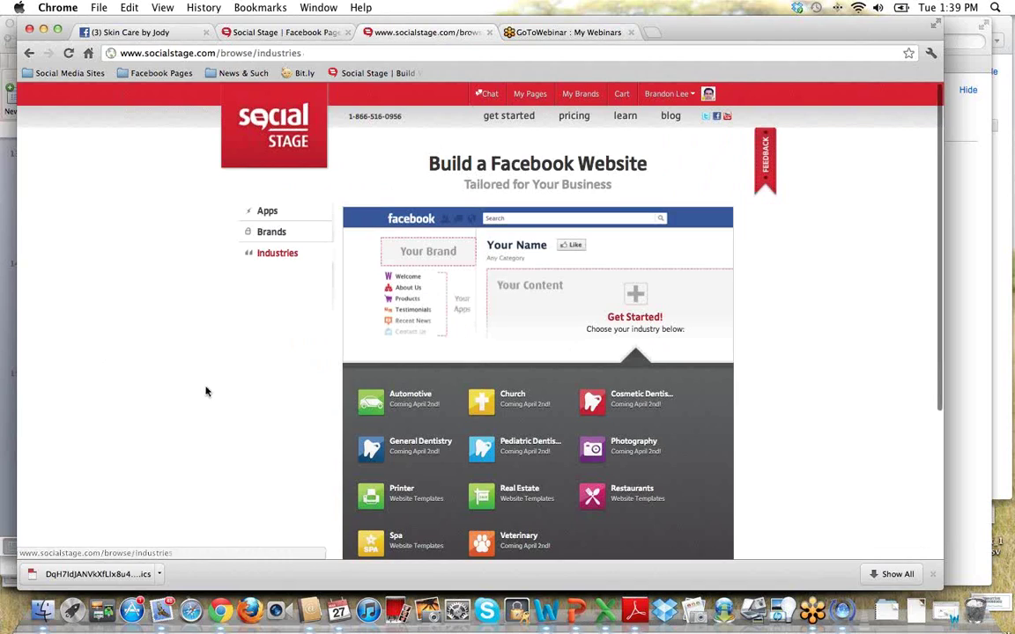
scroll(214, 389, "down", 2)
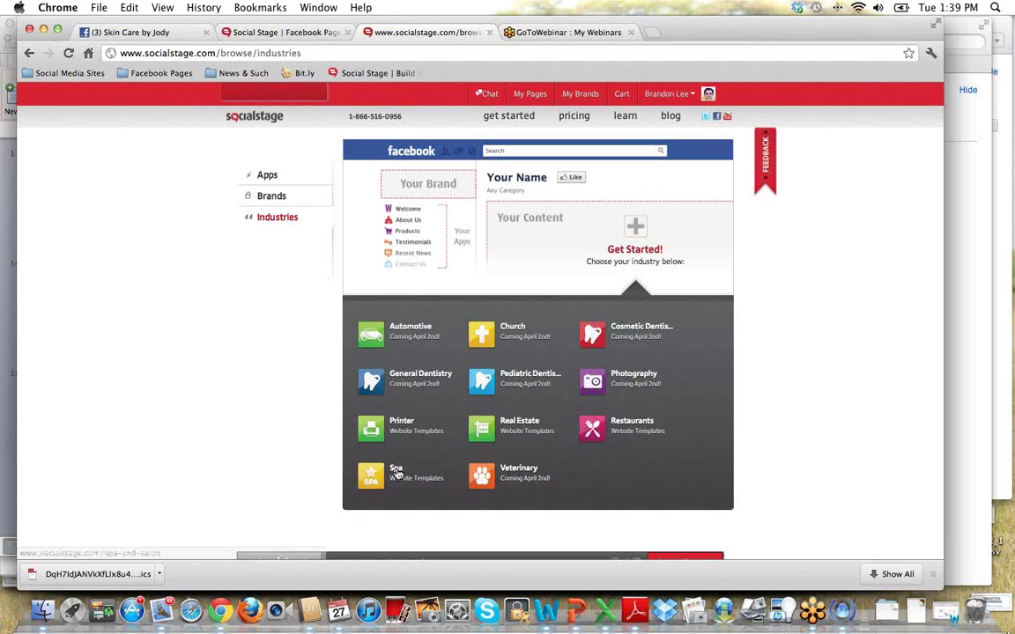
left_click(392, 475)
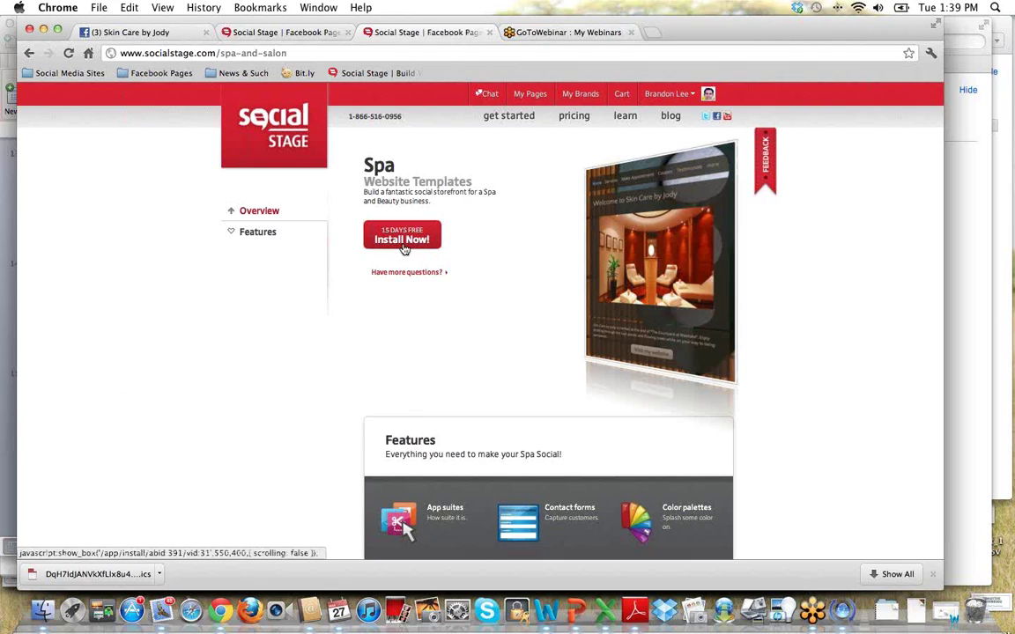
Install the Spa Full Width app on FSI Demo Page 2 via Install Now.
left_click(383, 245)
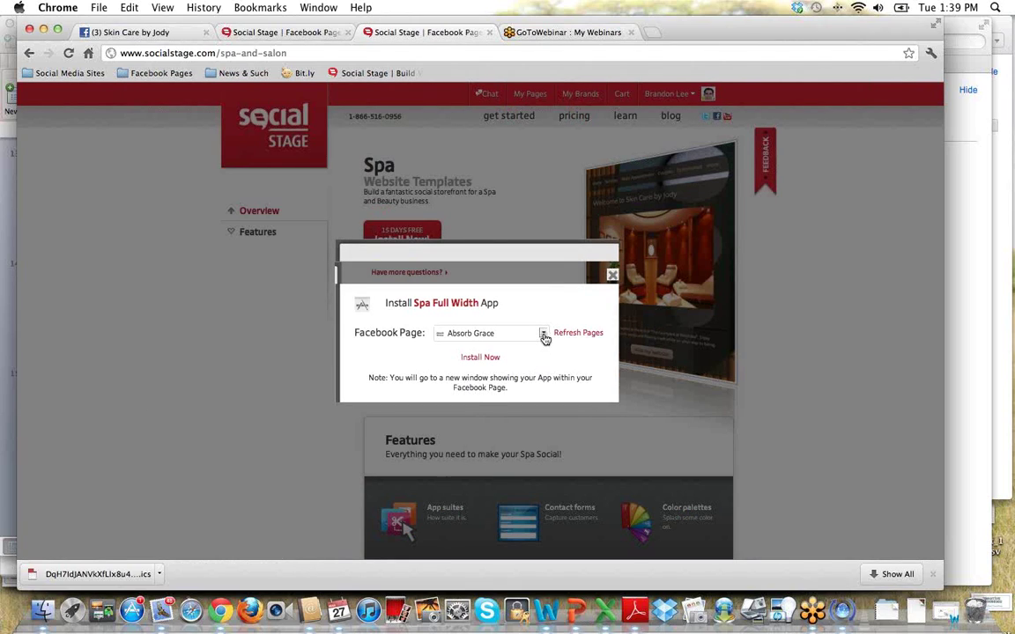
left_click(545, 336)
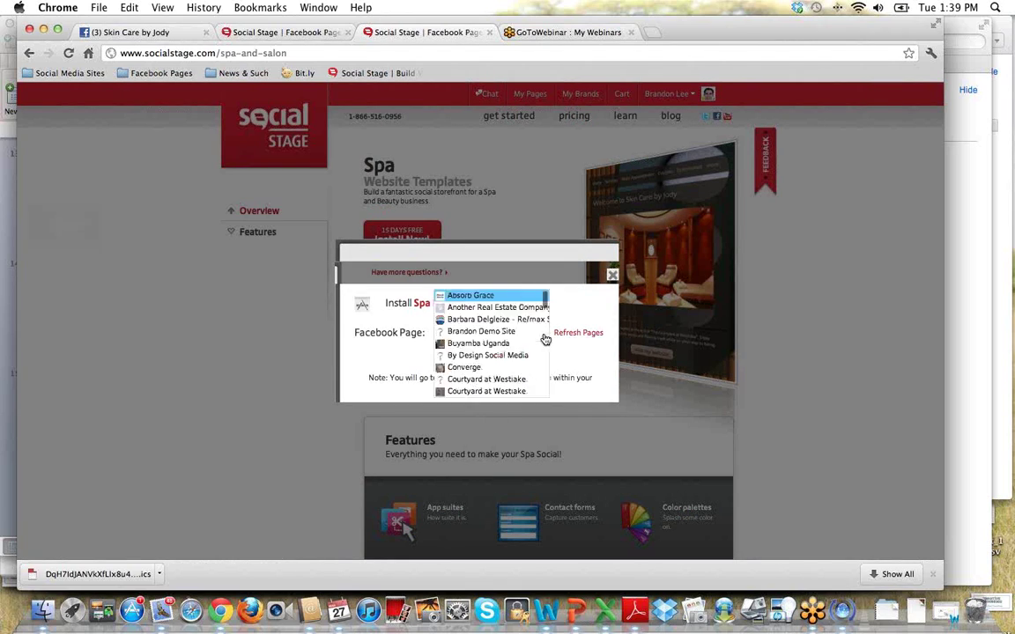
scroll(534, 337, "down", 6)
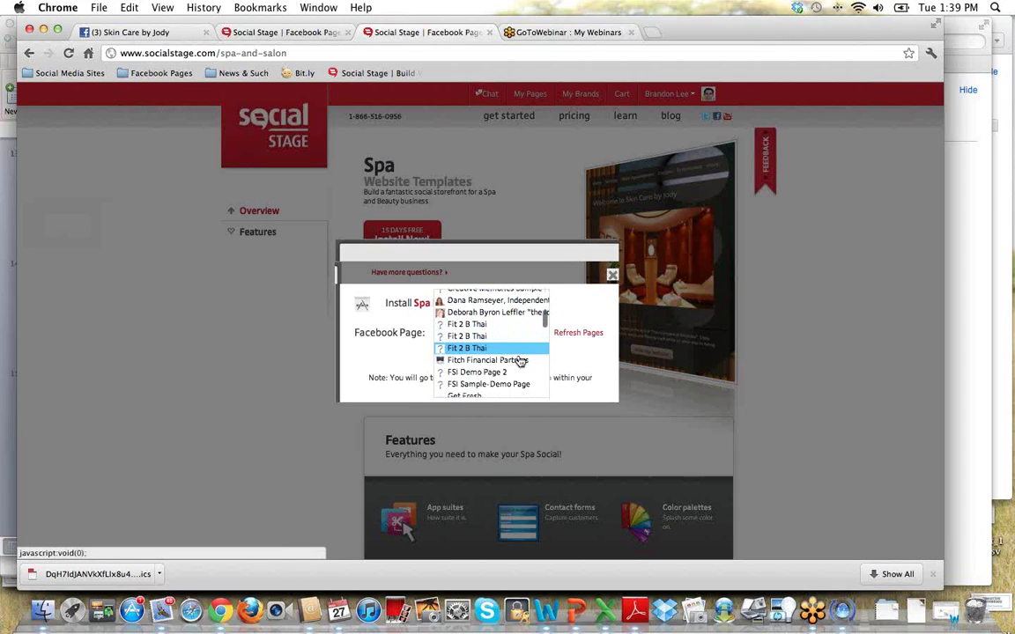
scroll(472, 357, "down", 1)
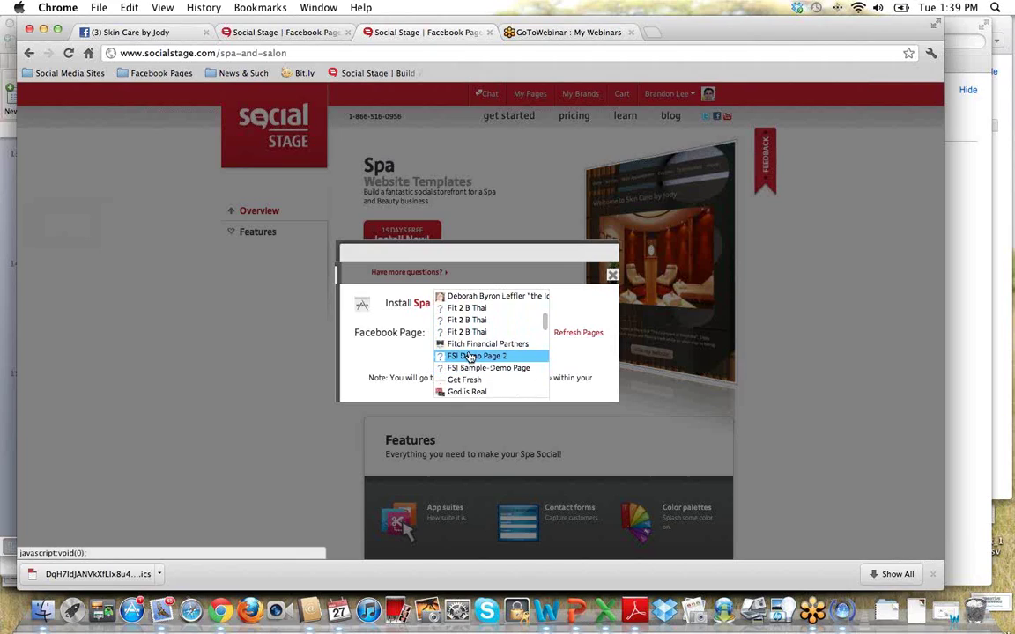
left_click(472, 357)
left_click(493, 359)
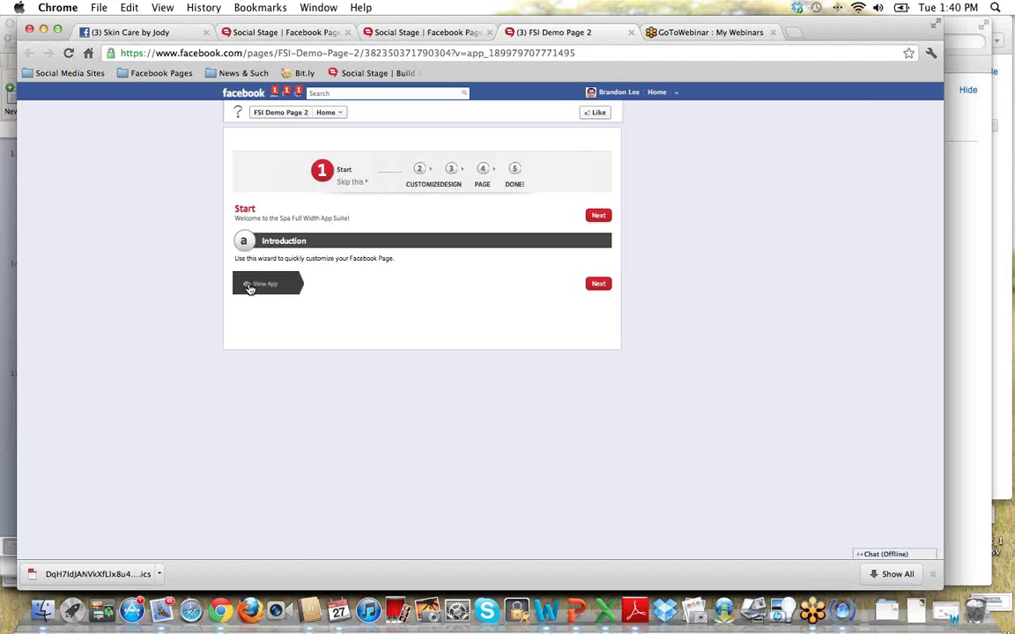
Jump to the wizard's DONE! step and scroll through the installed spa template preview.
left_click(514, 187)
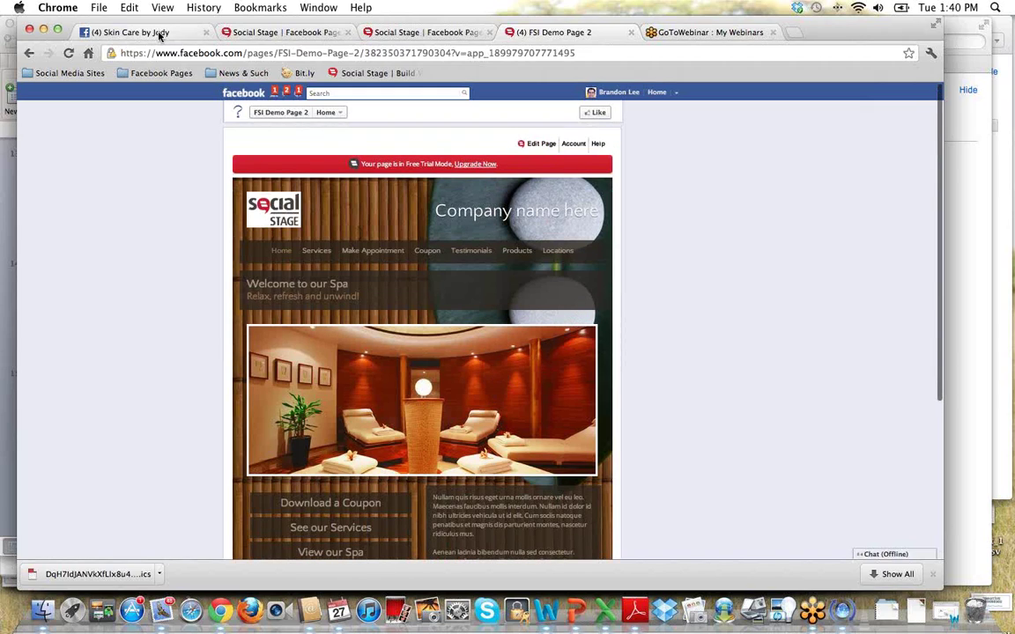
scroll(456, 416, "down", 5)
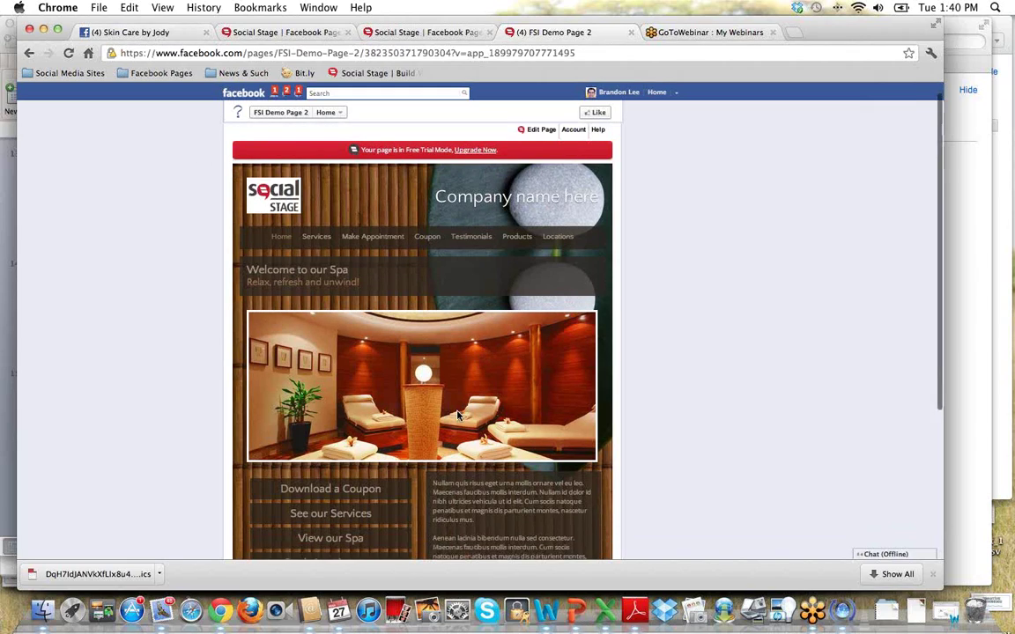
scroll(456, 415, "up", 5)
scroll(456, 415, "down", 3)
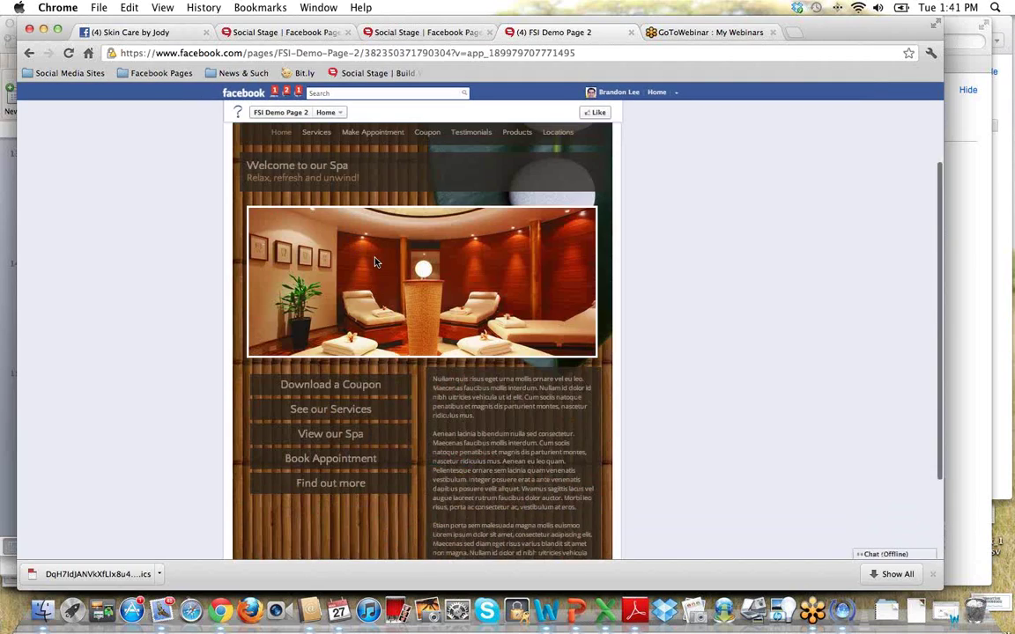
scroll(483, 377, "up", 3)
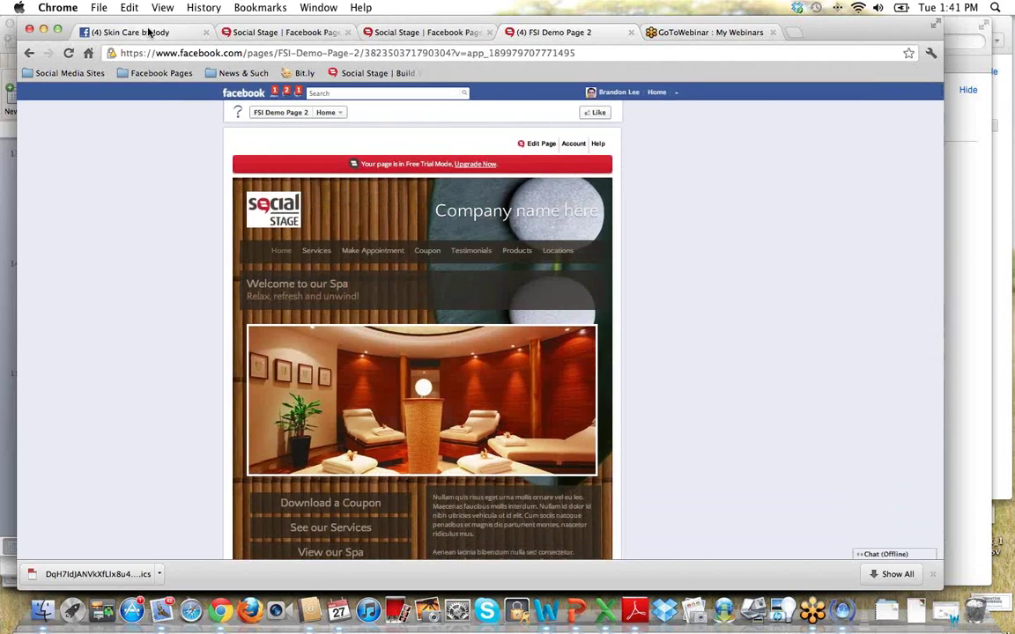
Return to the Skin Care by Jody app and show the Edit Page customize menu.
left_click(149, 32)
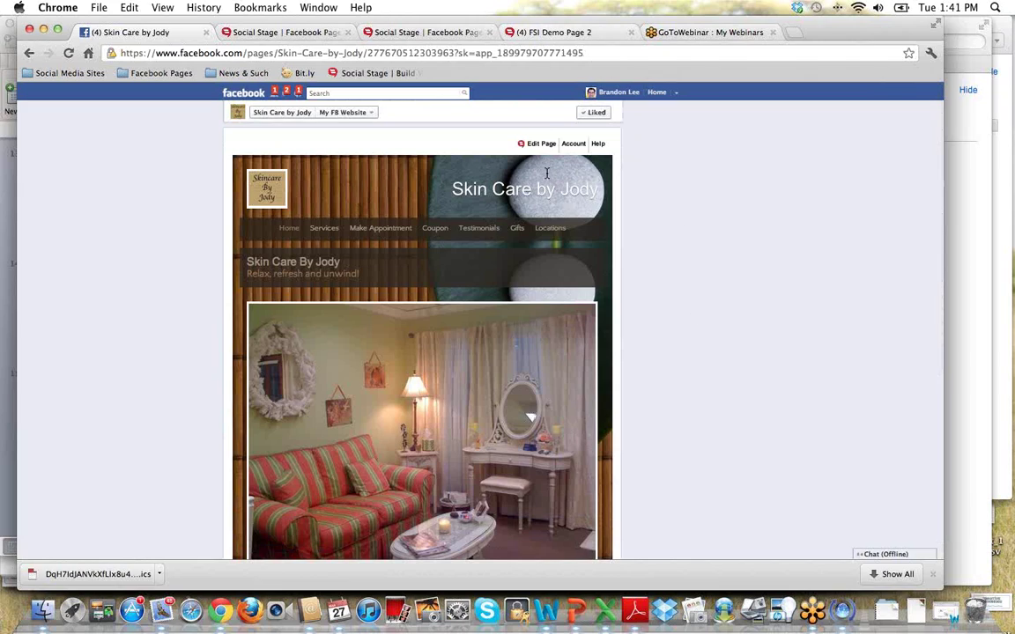
mouse_move(545, 150)
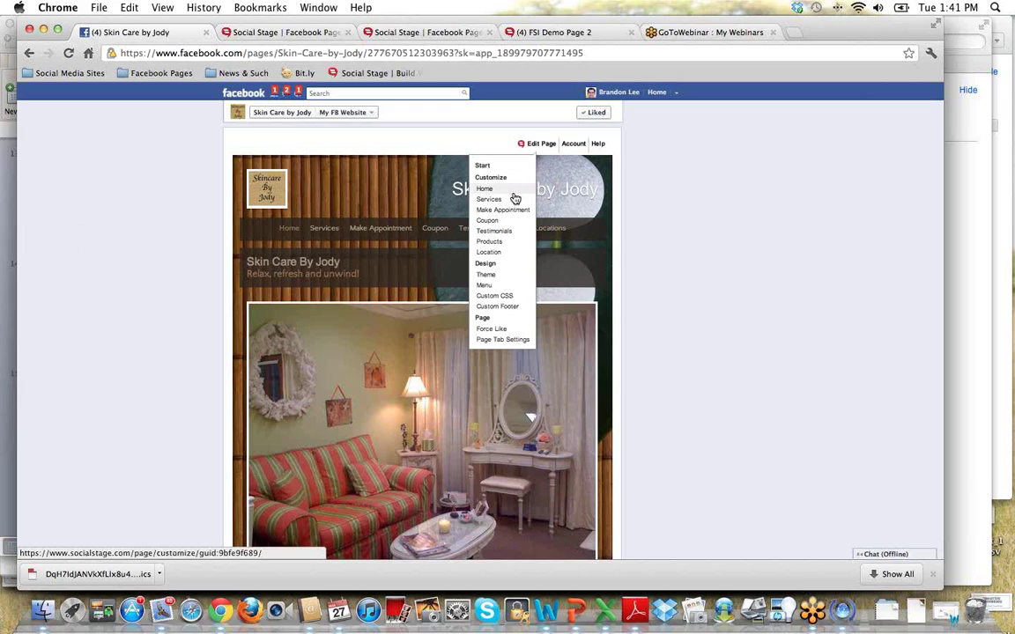
scroll(516, 220, "down", 1)
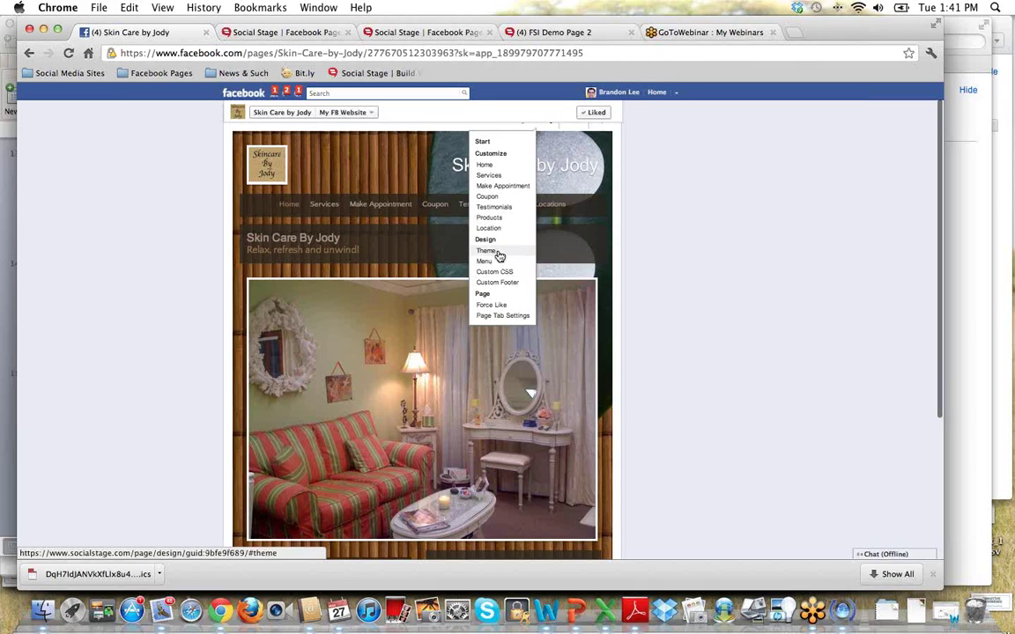
Preview the third and first colour styles, then return to the wood-background style.
left_click(495, 252)
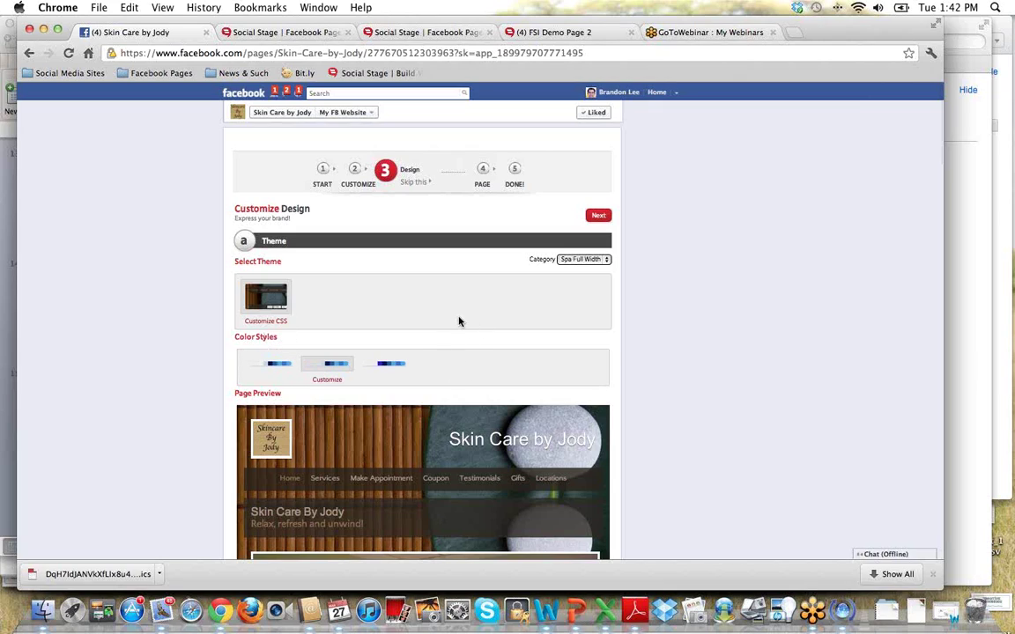
scroll(458, 322, "down", 3)
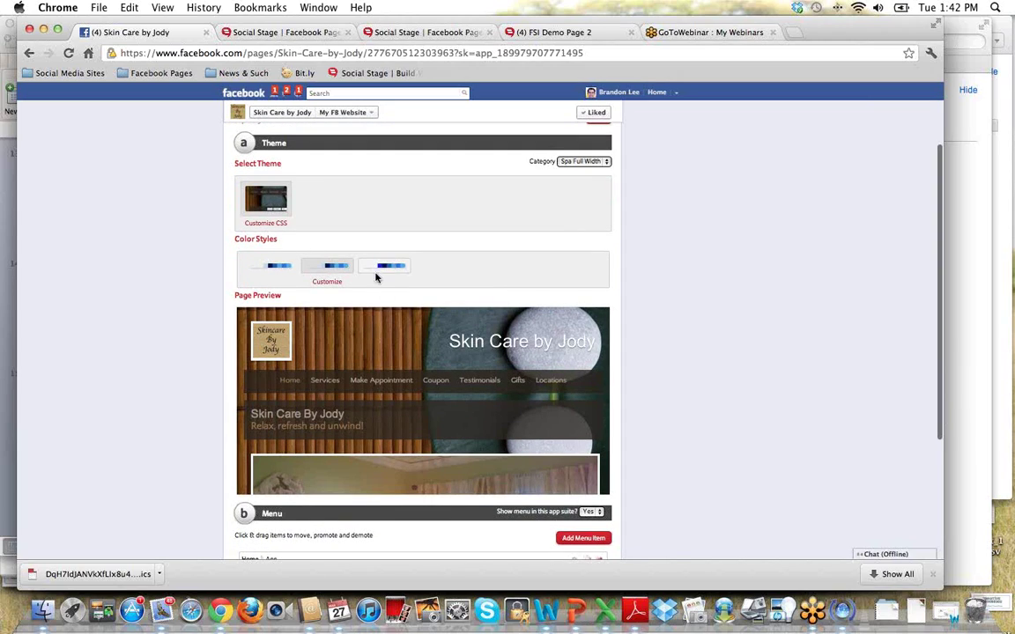
left_click(385, 268)
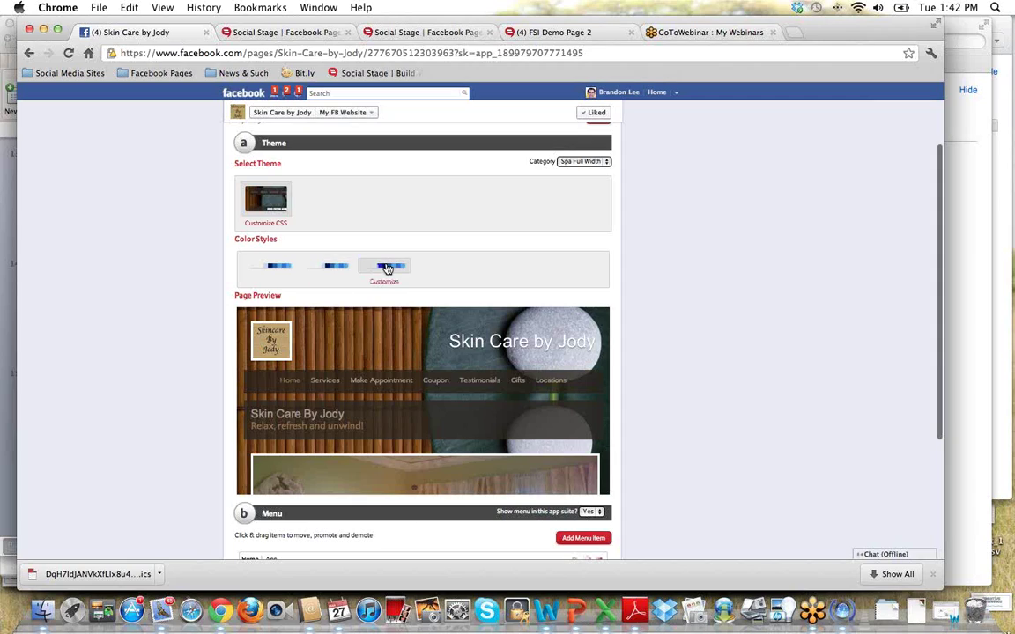
scroll(459, 357, "down", 1)
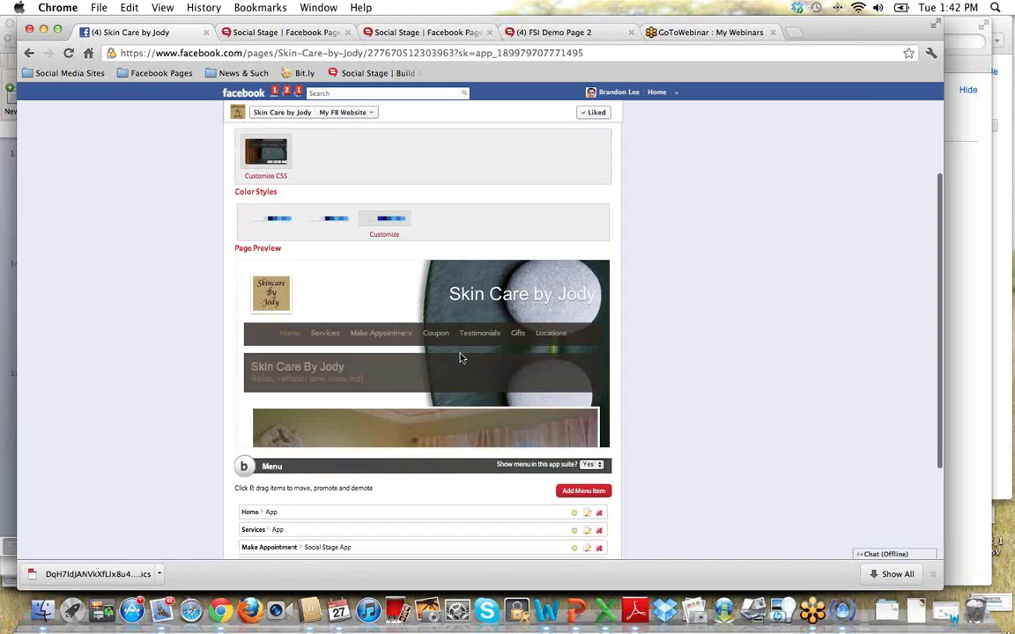
scroll(396, 265, "up", 3)
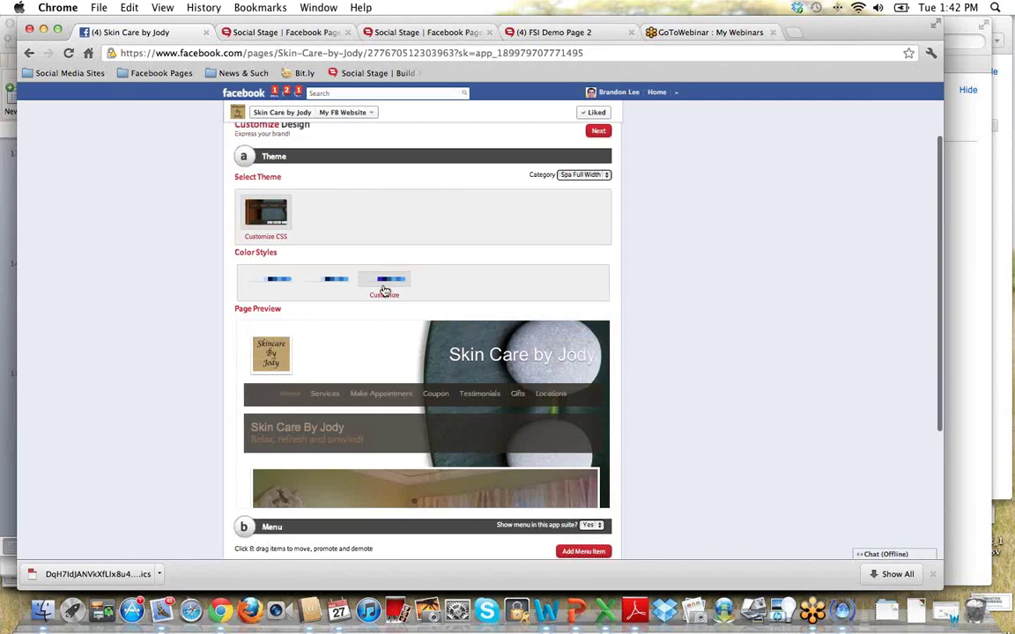
left_click(275, 282)
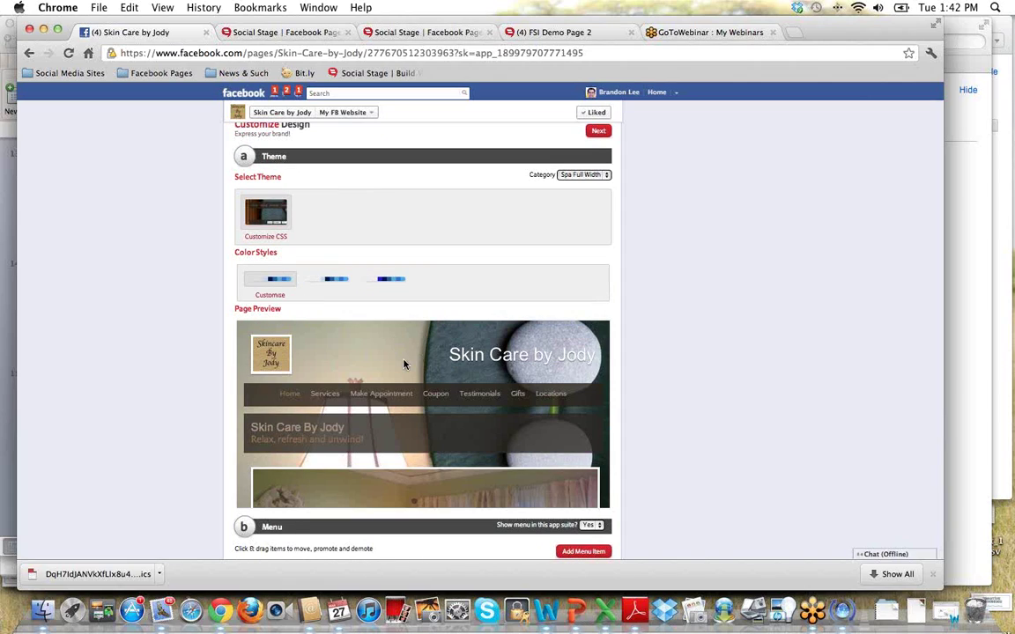
scroll(403, 364, "down", 5)
scroll(405, 360, "up", 4)
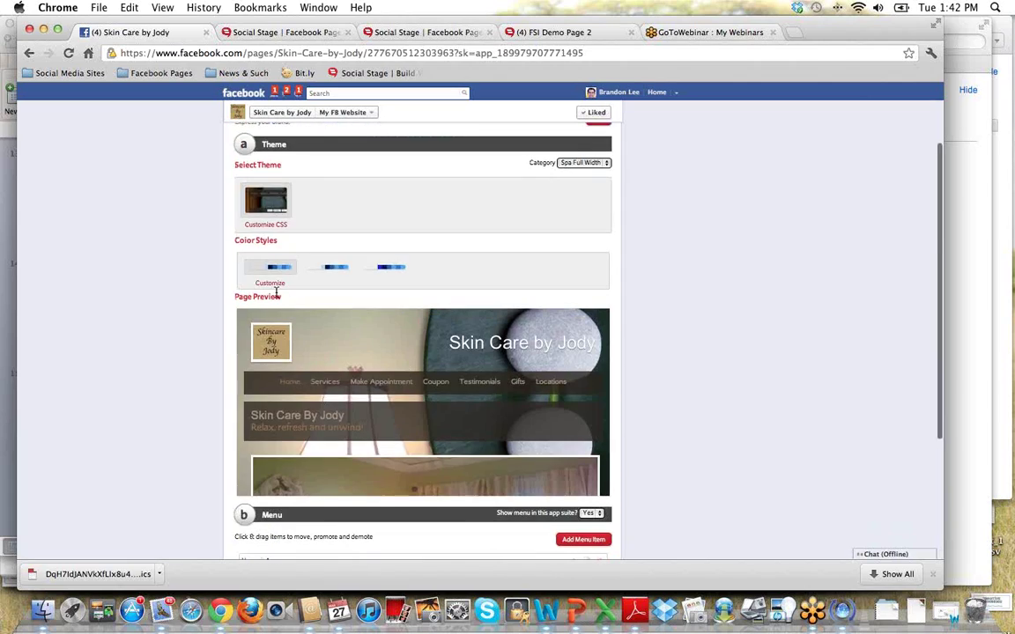
left_click(335, 267)
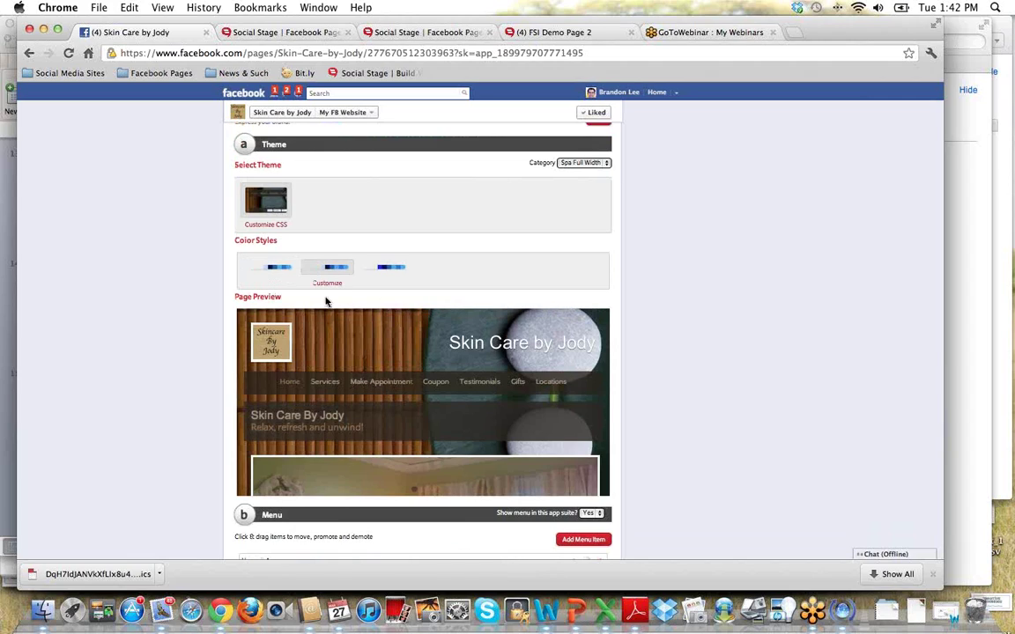
Open the colour style's custom settings and cancel the background-image file chooser without picking one.
left_click(327, 284)
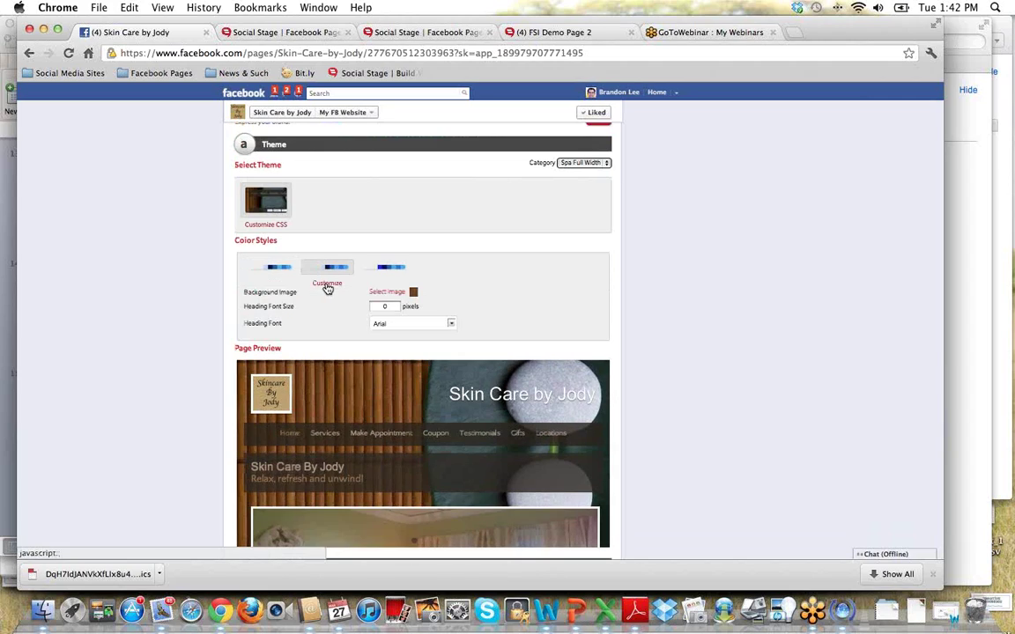
scroll(524, 359, "down", 2)
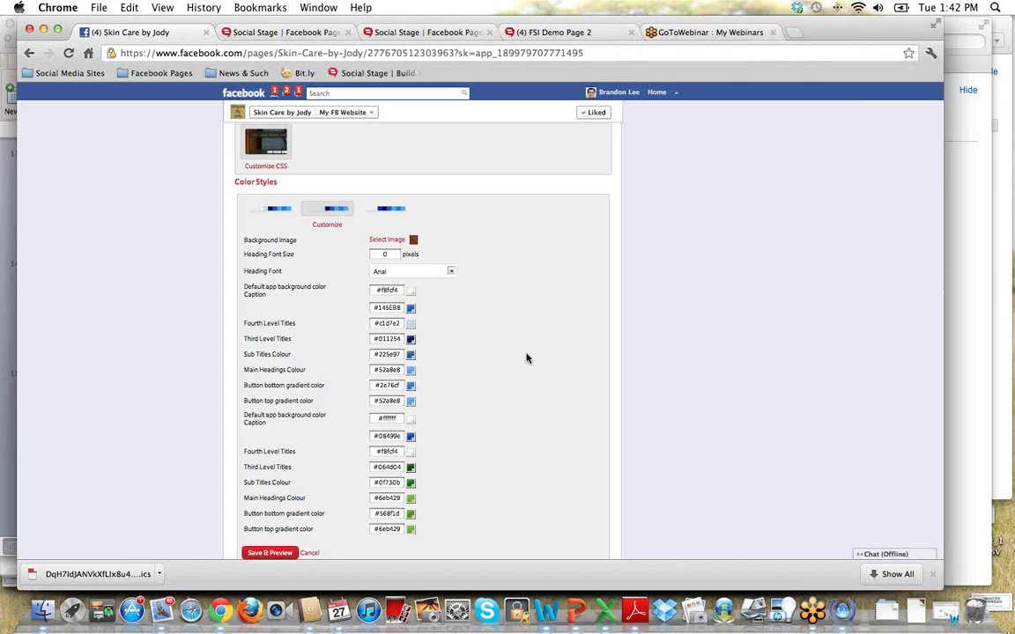
scroll(295, 239, "down", 1)
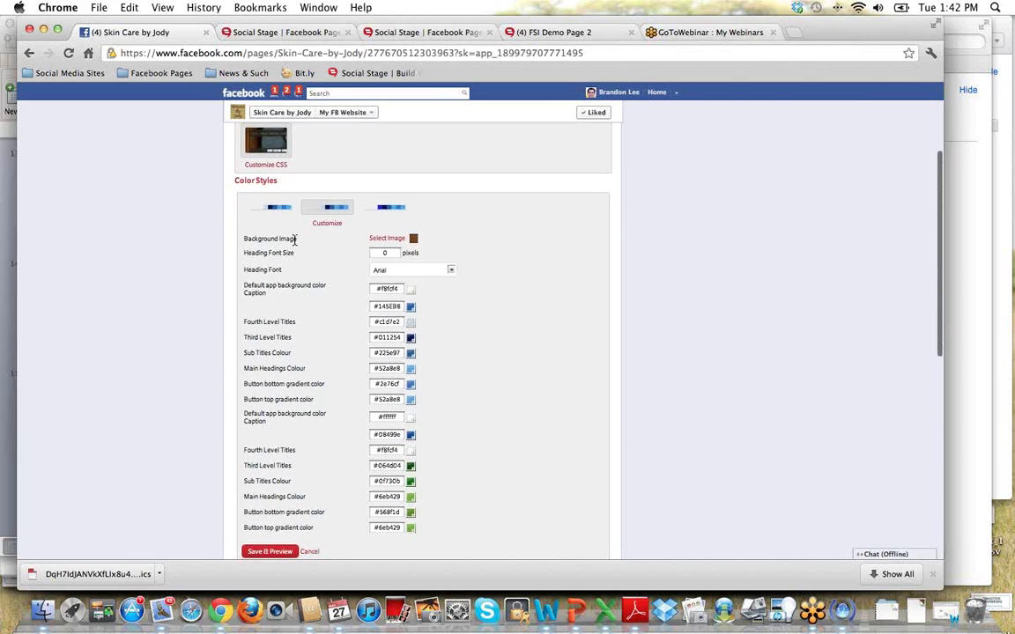
left_click(397, 240)
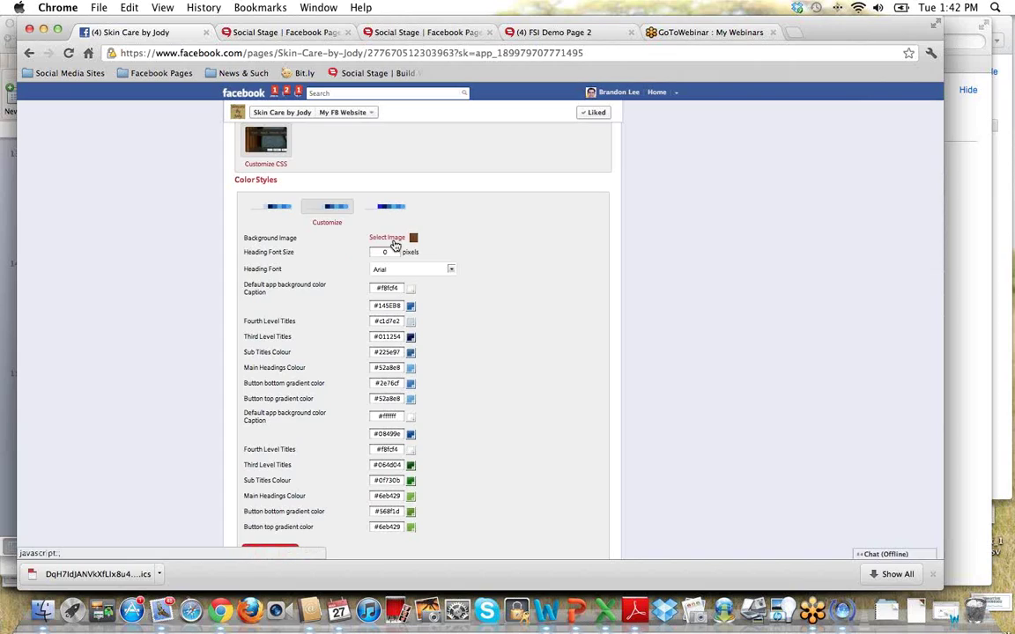
left_click(393, 240)
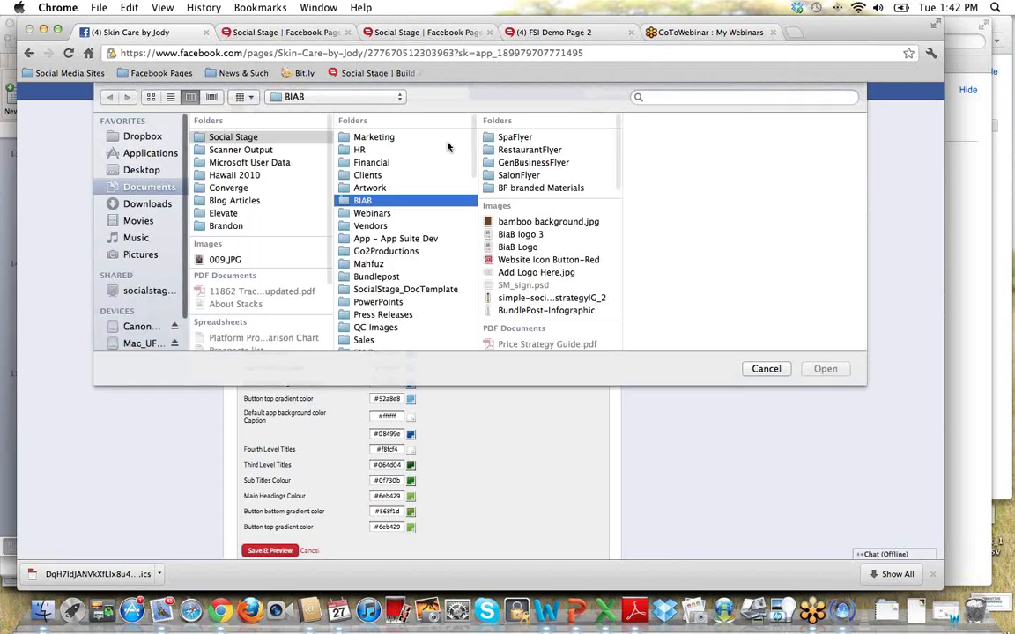
scroll(467, 255, "down", 1)
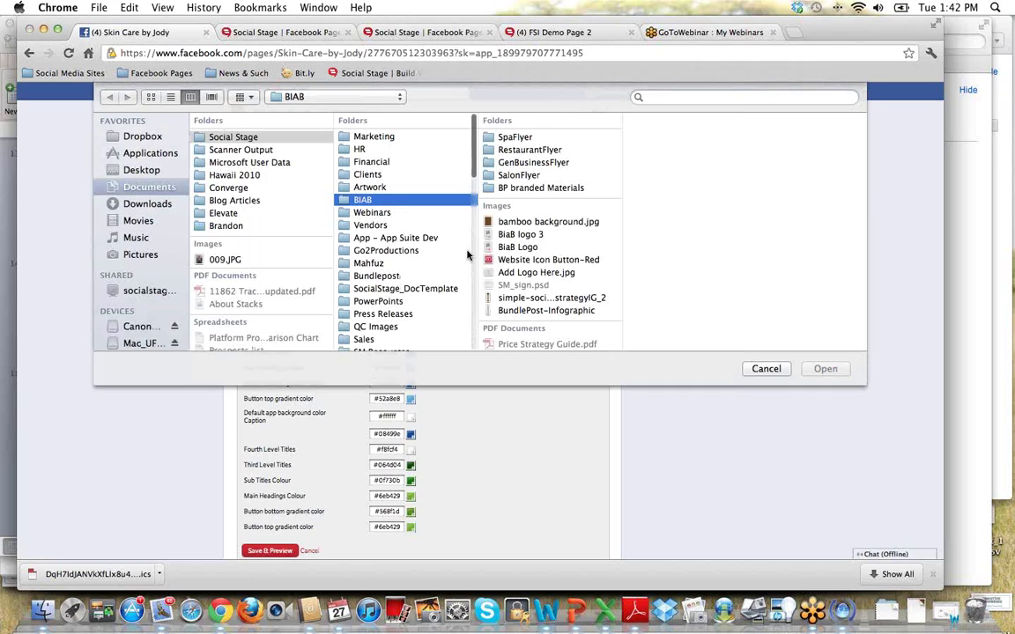
left_click(777, 371)
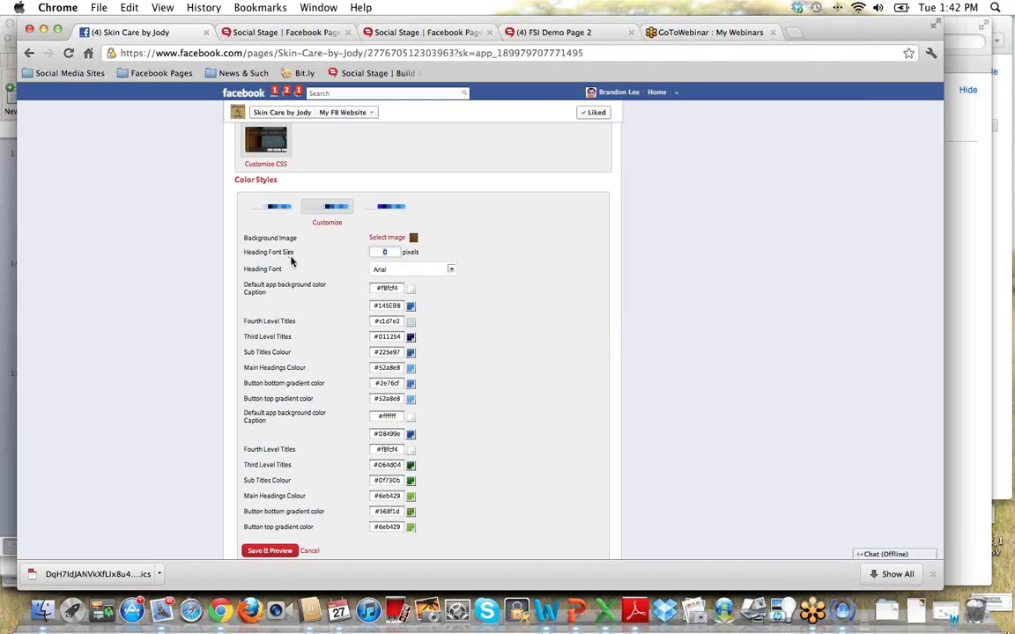
Browse the heading font list and keep Arial.
left_click(448, 271)
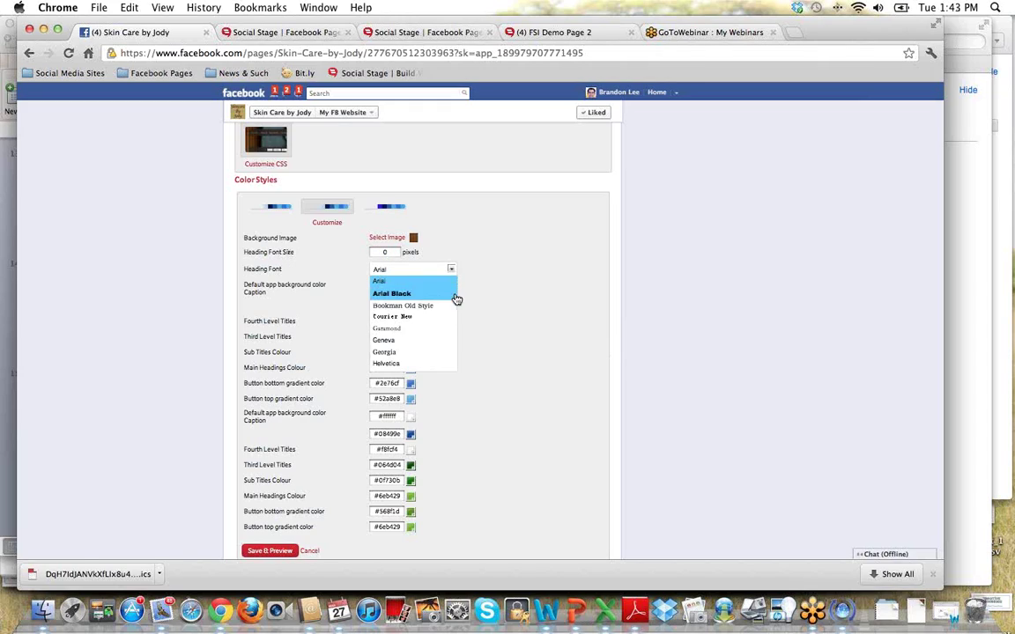
scroll(447, 311, "down", 2)
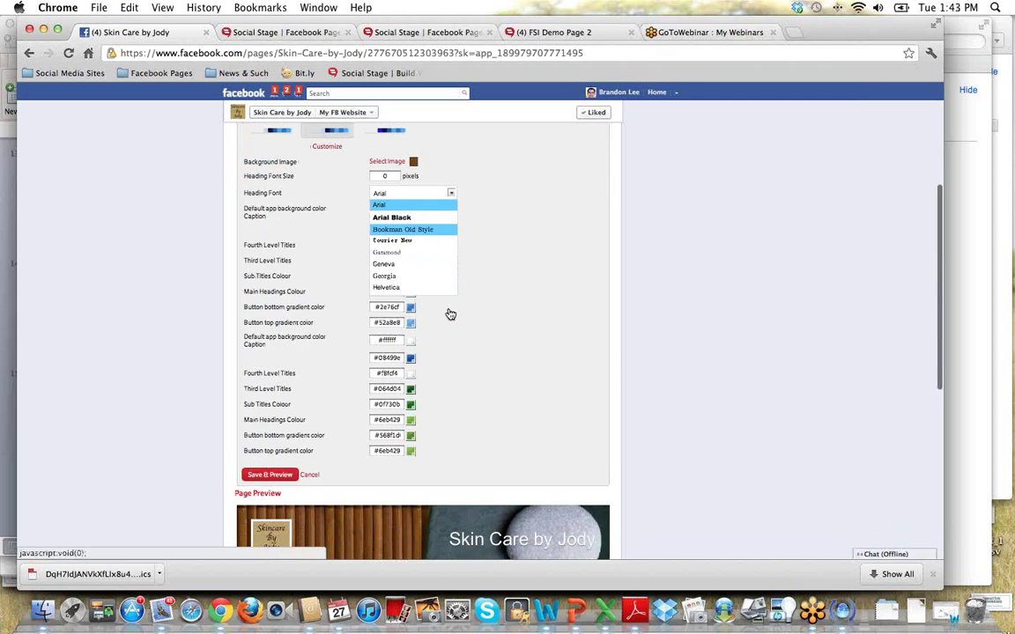
scroll(435, 261, "up", 4)
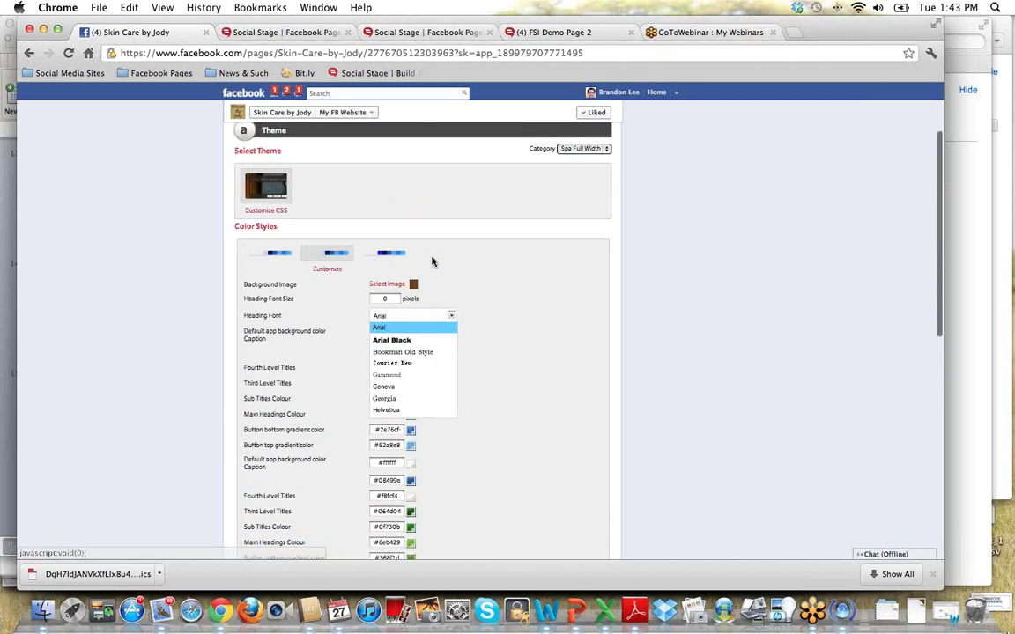
scroll(435, 261, "down", 3)
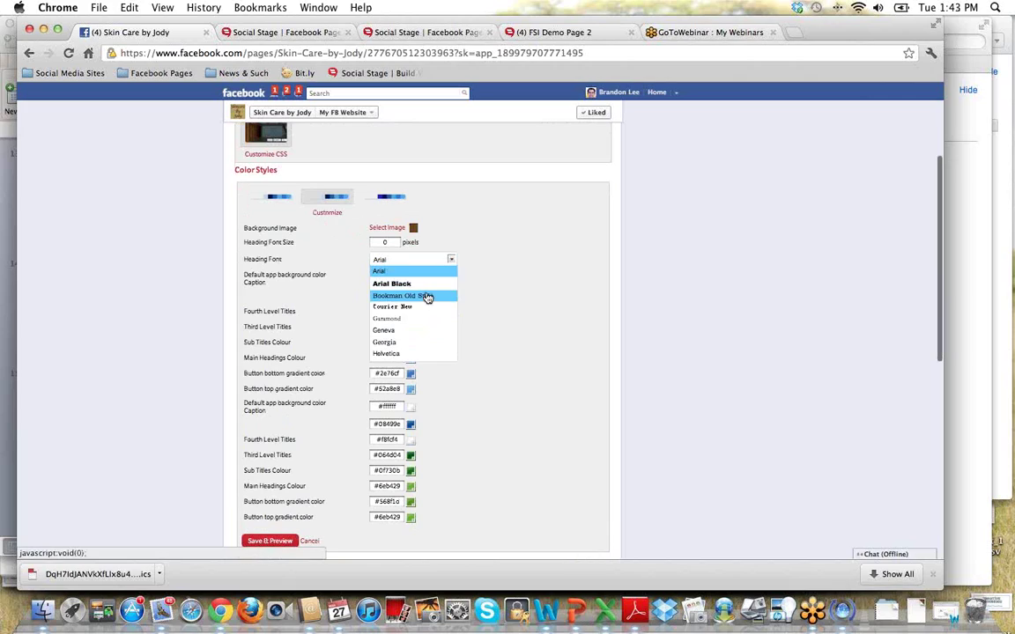
scroll(408, 352, "up", 1)
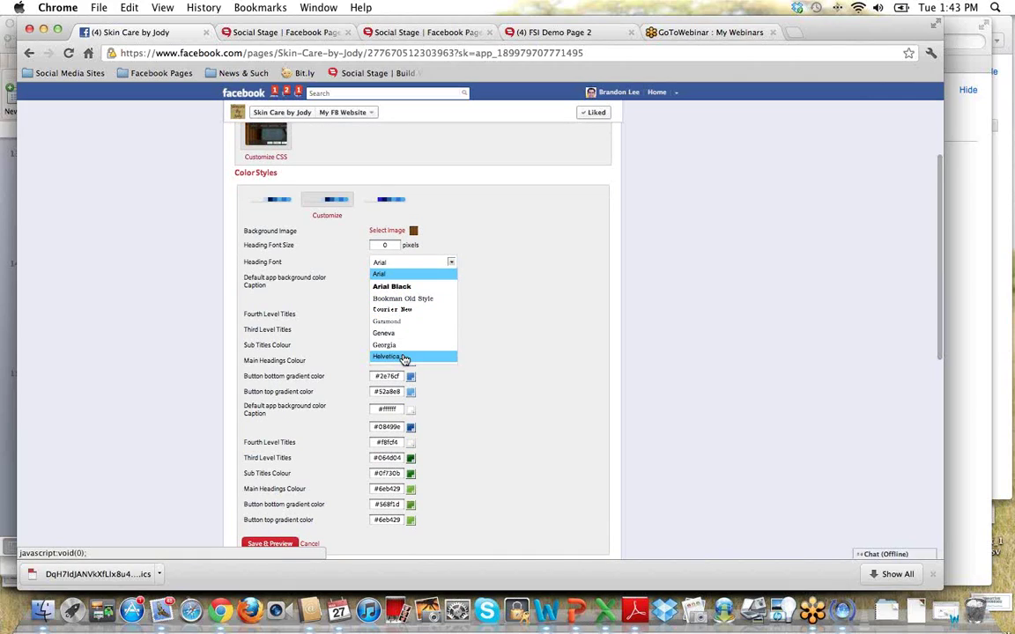
scroll(411, 326, "down", 1)
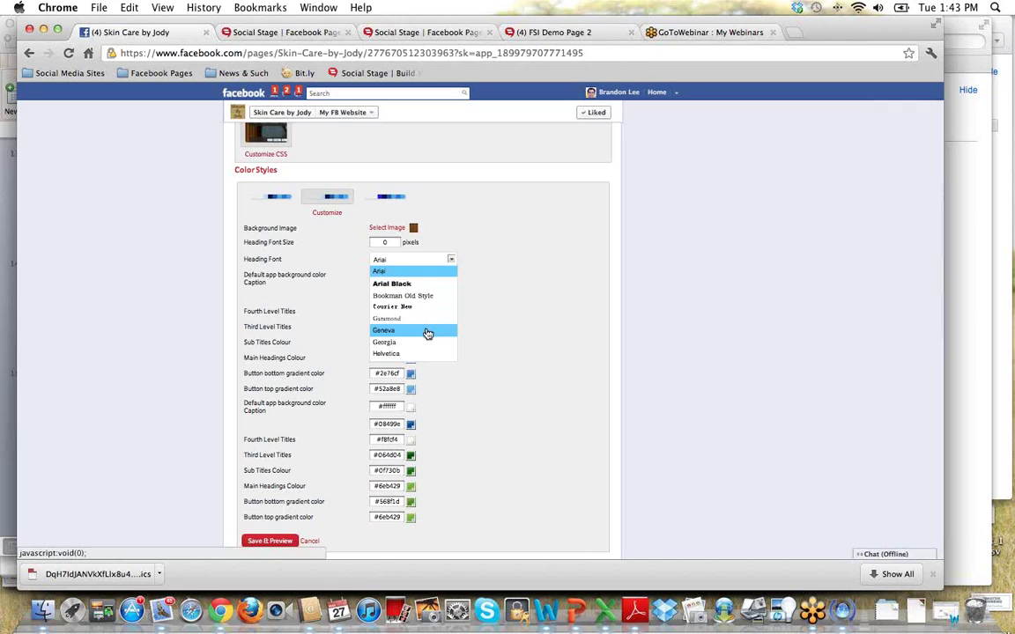
left_click(506, 304)
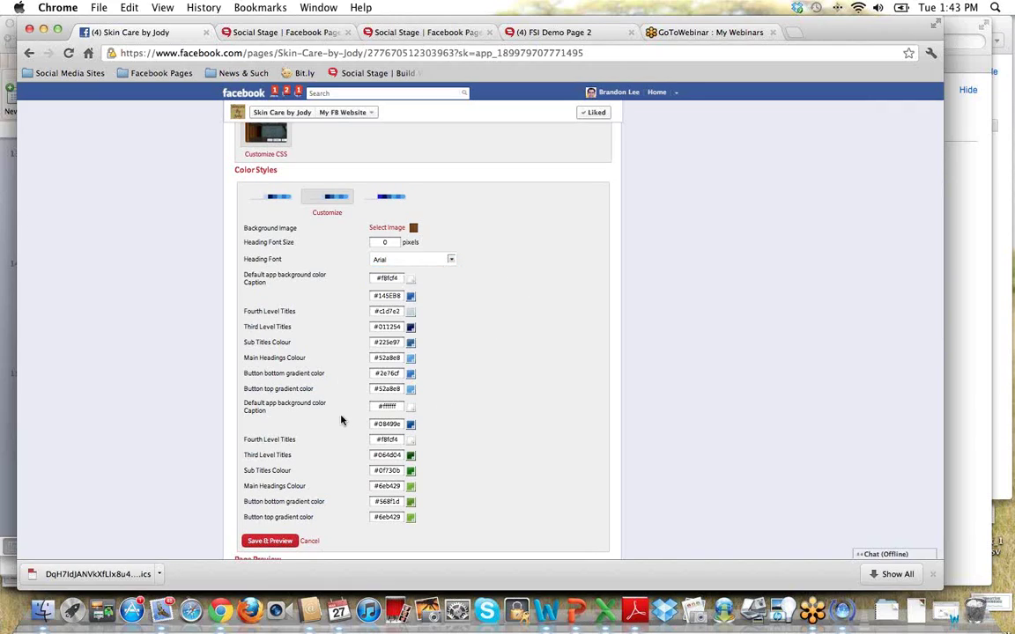
Set the Fourth Level Titles colour to bright green #2DB828.
scroll(340, 420, "down", 3)
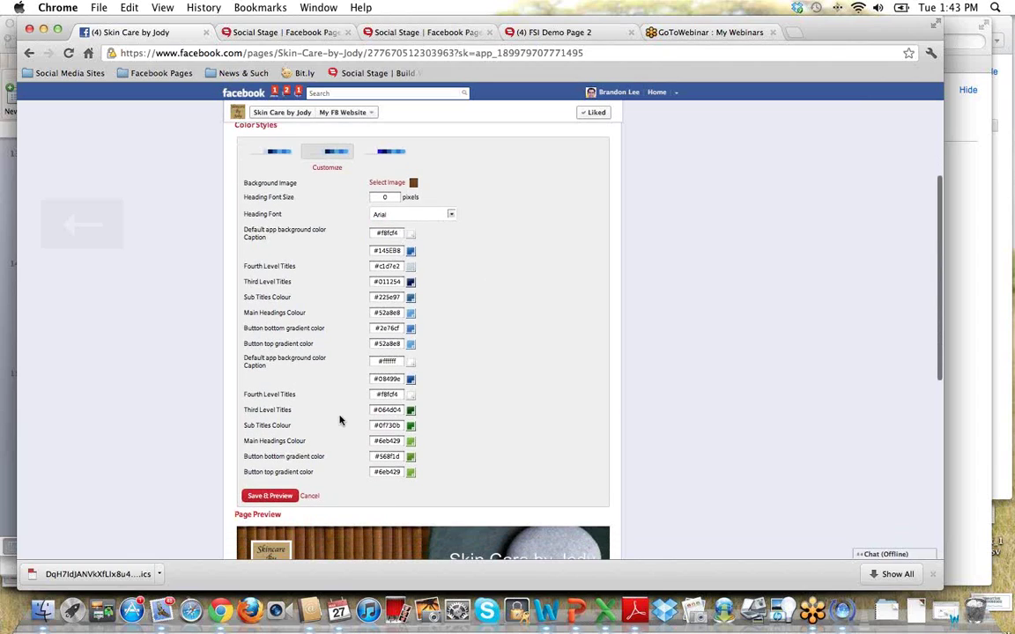
scroll(340, 420, "down", 3)
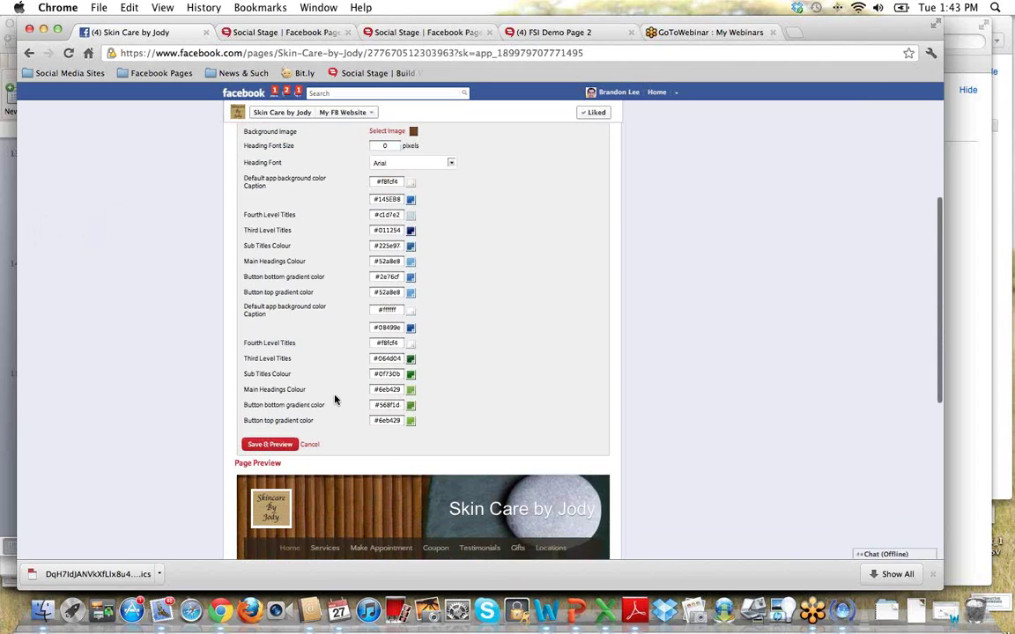
scroll(334, 401, "up", 1)
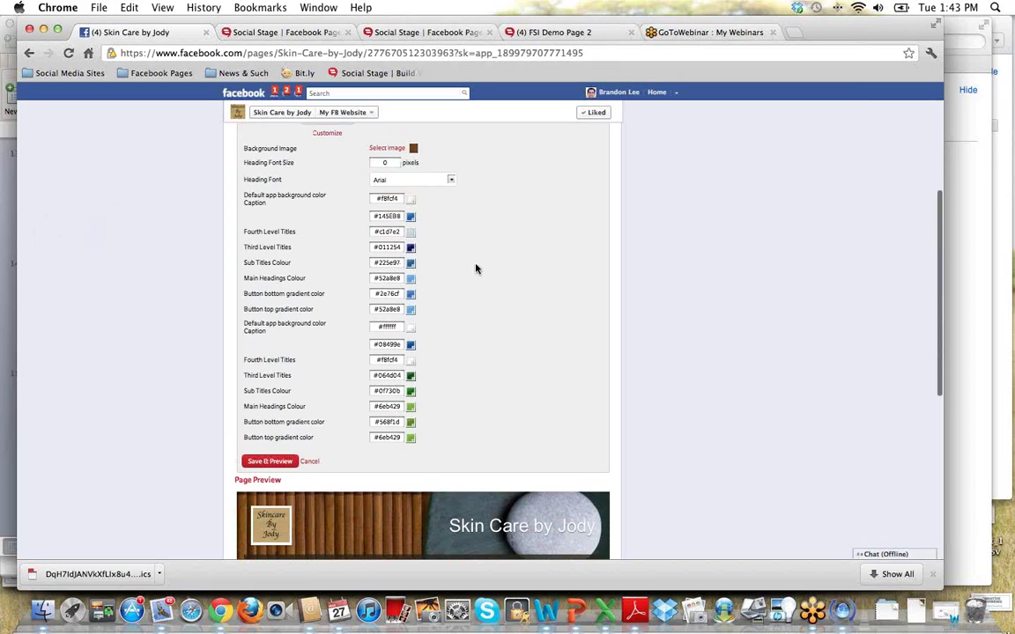
scroll(332, 258, "up", 2)
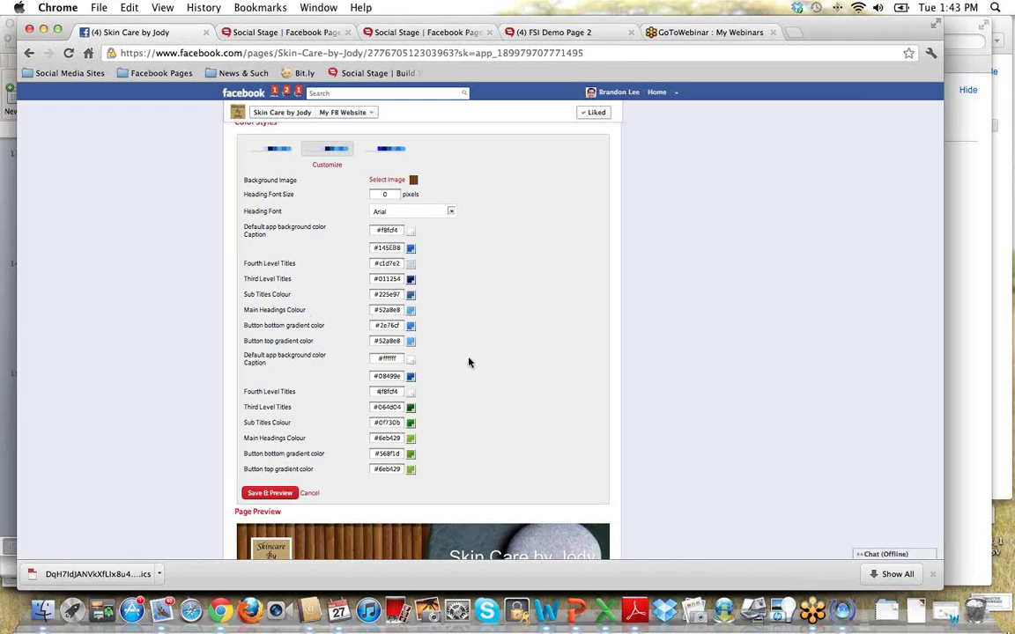
scroll(462, 340, "up", 1)
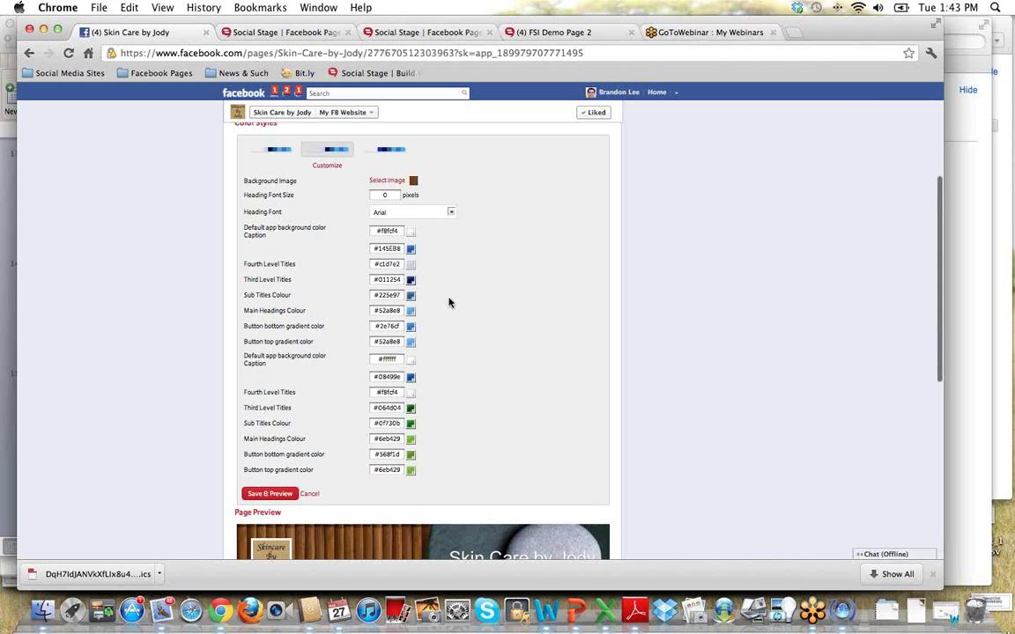
left_click(410, 266)
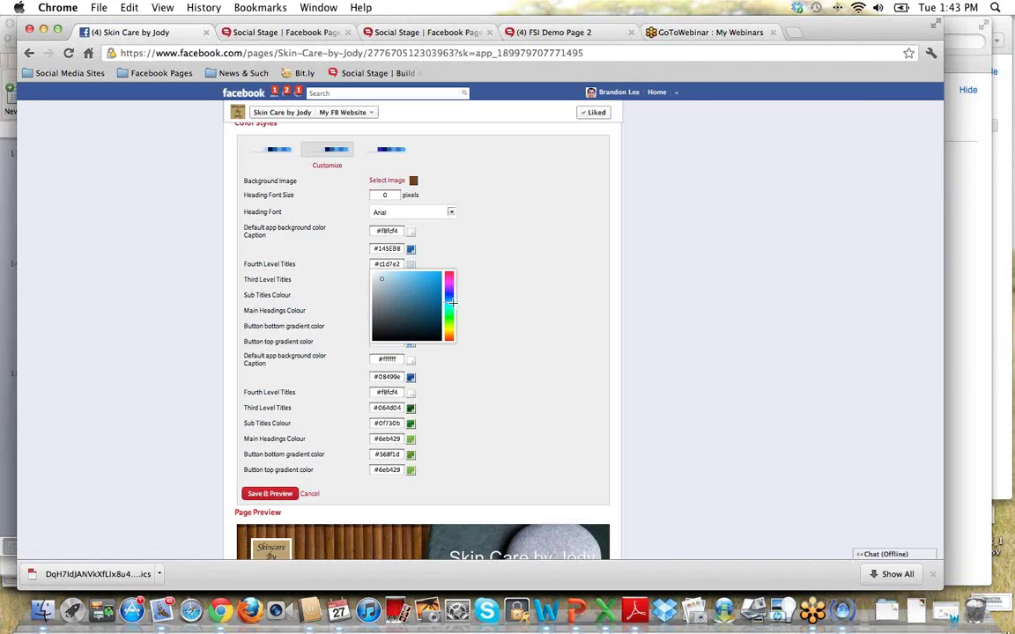
mouse_move(451, 302)
left_mouse_down()
mouse_move(449, 284)
mouse_move(449, 318)
left_mouse_up()
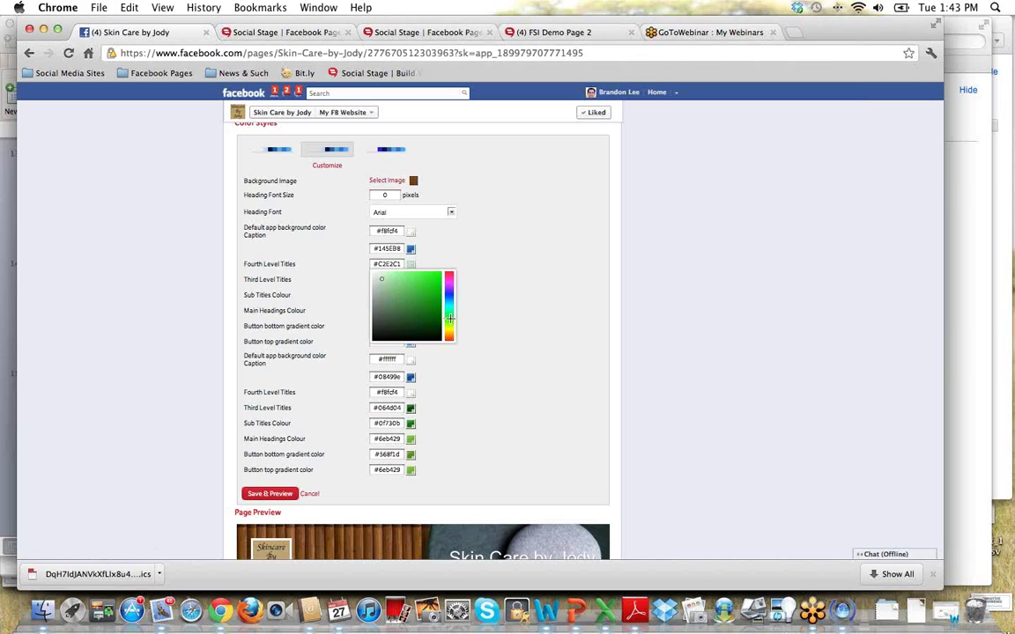
scroll(414, 304, "up", 1)
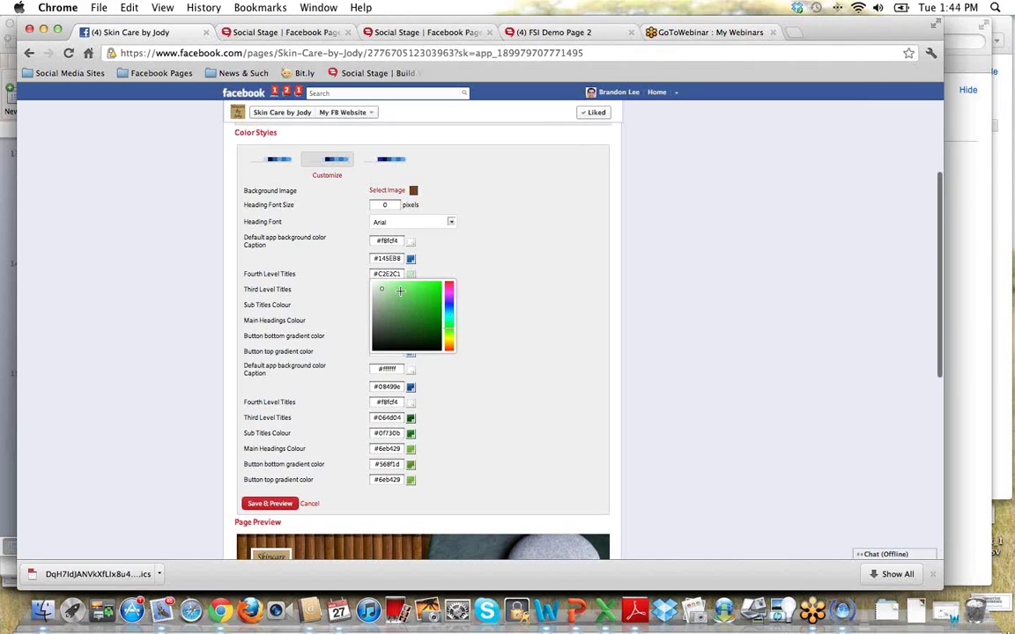
left_click_drag(407, 290, 405, 338)
left_click(426, 301)
left_click(474, 268)
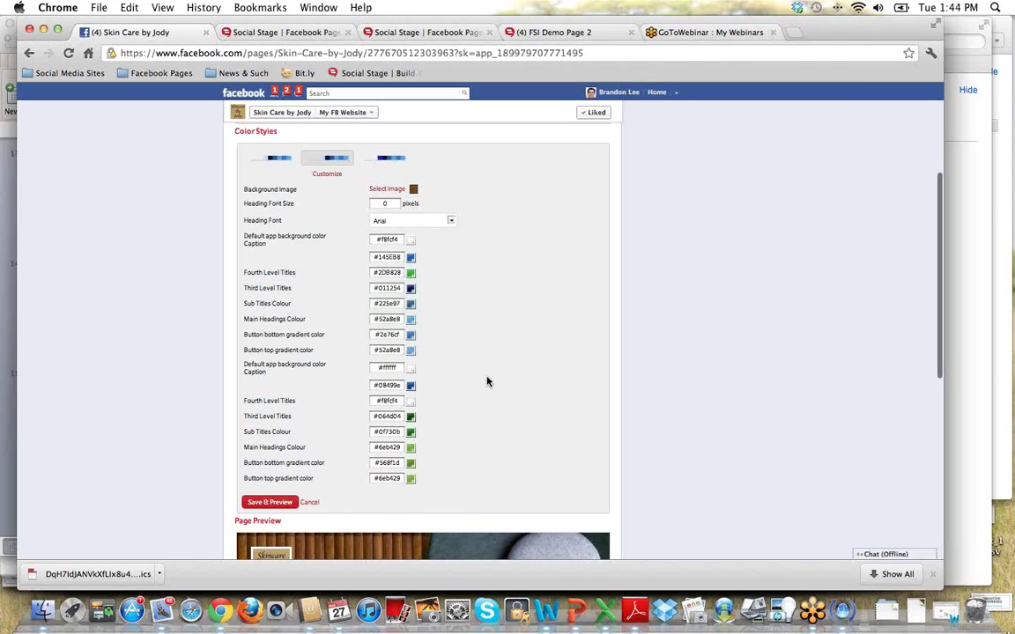
Clear the stray text highlight and save the colour settings to refresh the preview.
left_click(412, 274)
left_click(495, 317)
left_click_drag(296, 279, 223, 277)
left_click(458, 304)
scroll(516, 366, "down", 5)
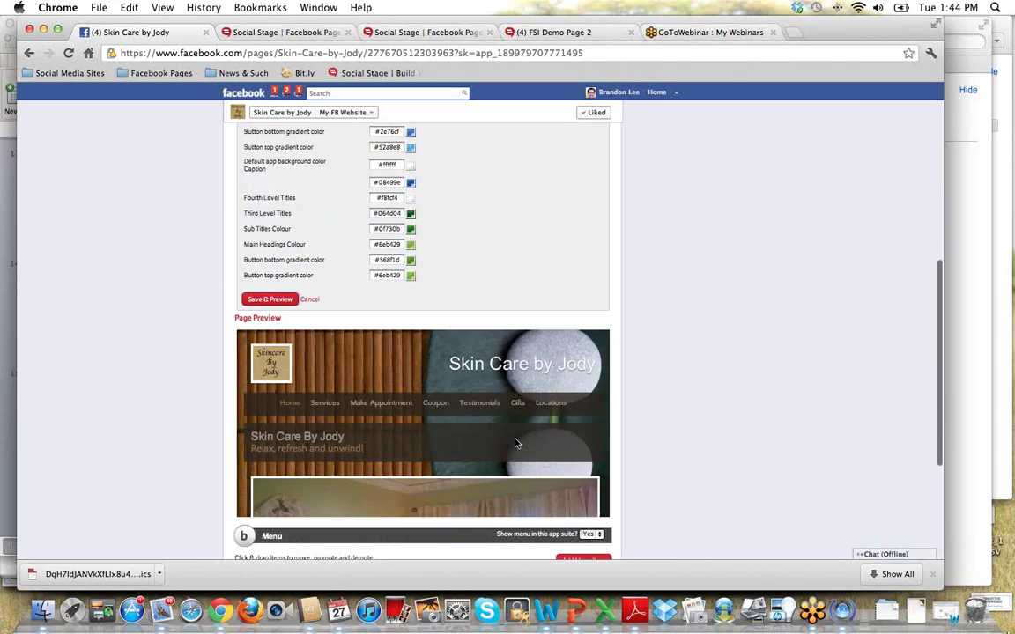
left_click(277, 302)
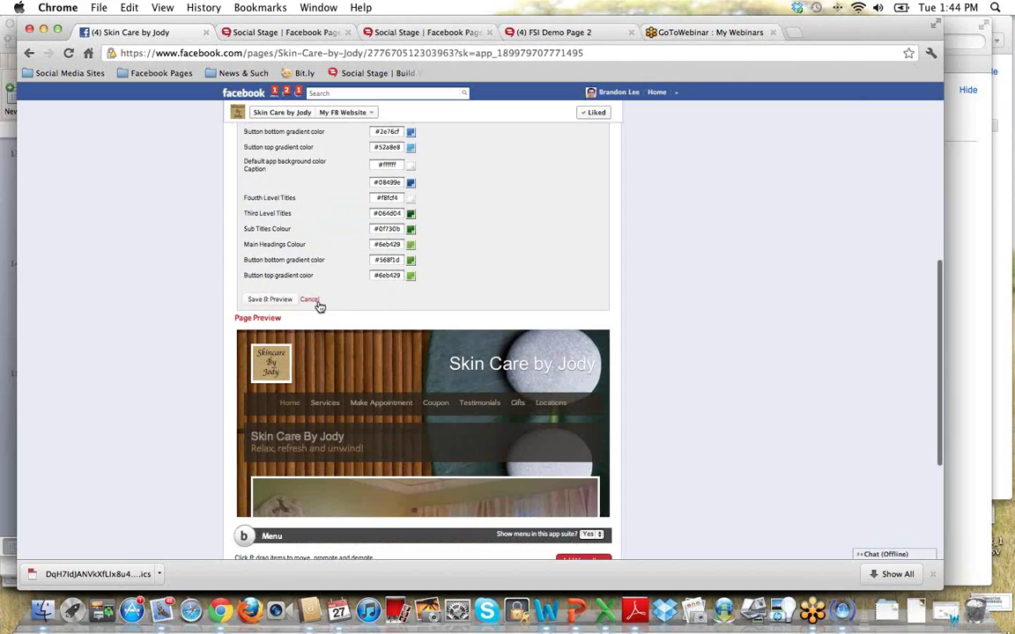
Discard the colour changes and open the edit window for the Make Appointment menu item.
left_click(312, 300)
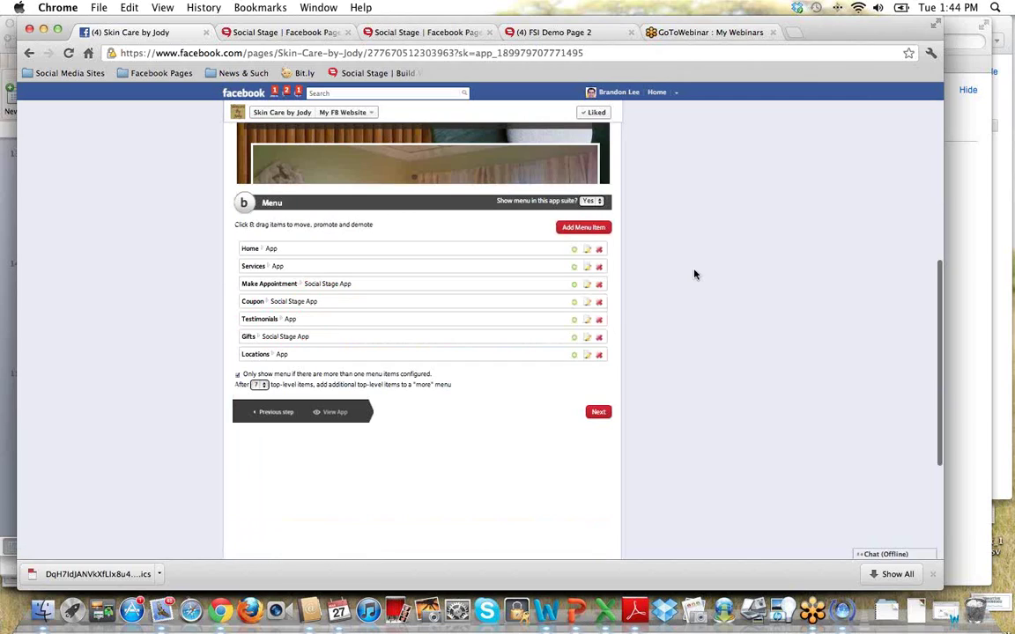
scroll(692, 285, "up", 4)
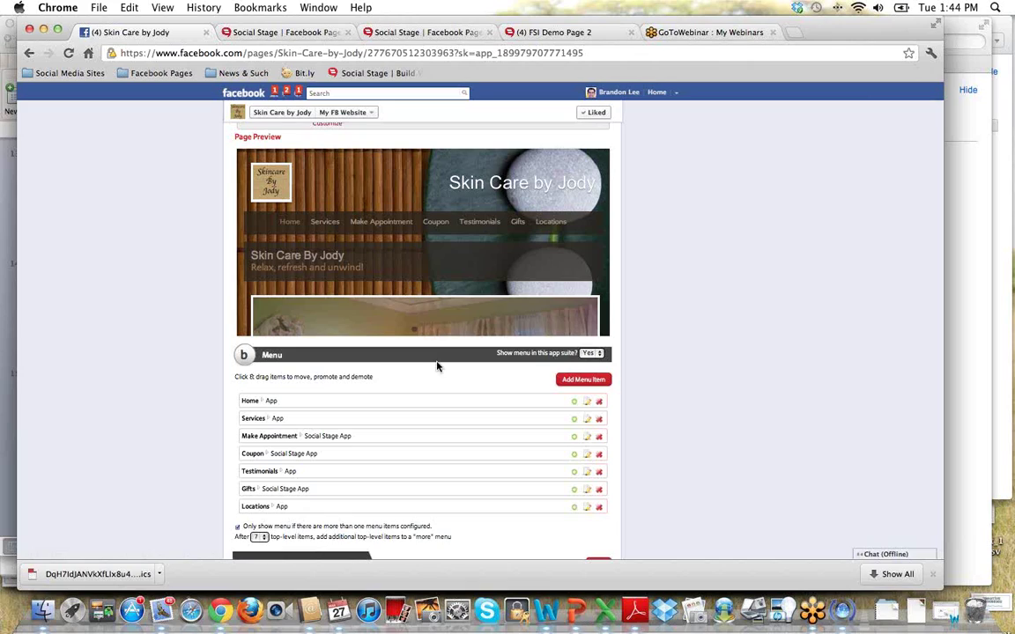
scroll(445, 336, "down", 2)
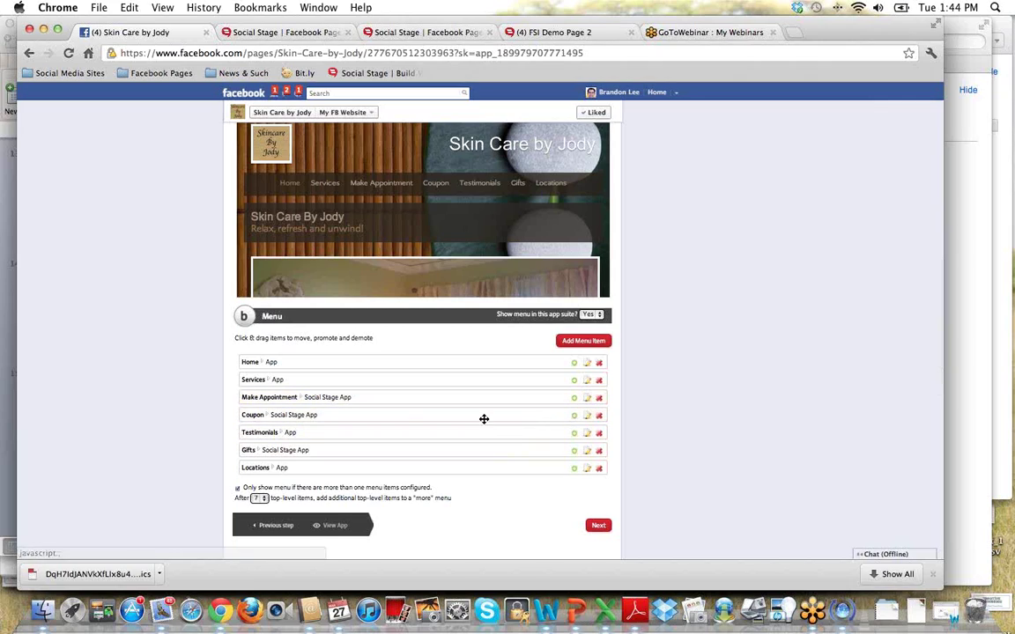
left_click(588, 398)
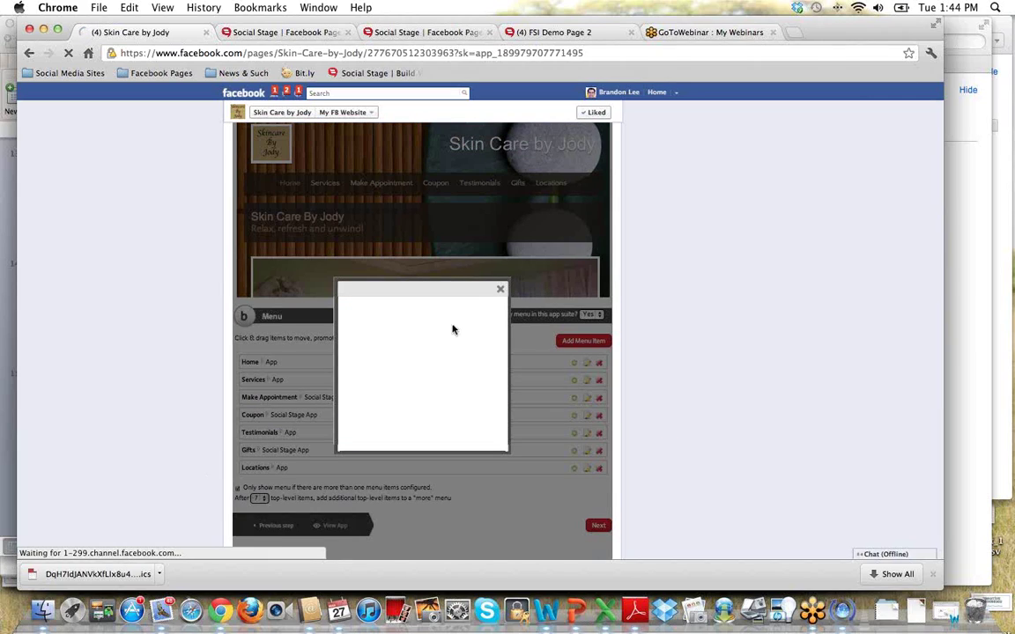
Rename the Make Appointment menu item to 'Appointment' and save it.
left_click(501, 290)
left_click(589, 400)
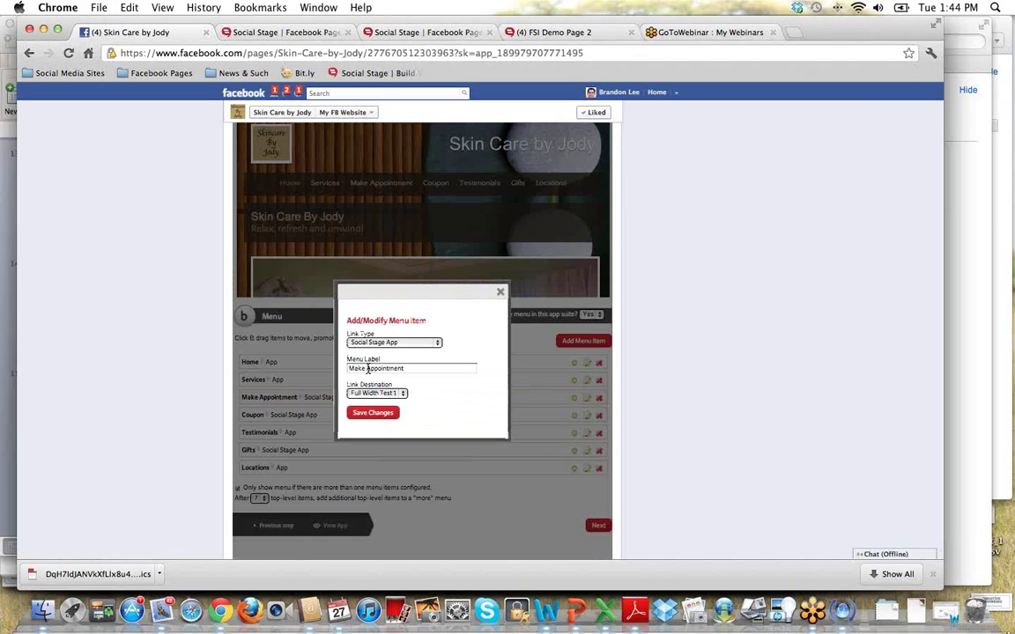
left_click_drag(367, 369, 428, 361)
left_click(366, 363)
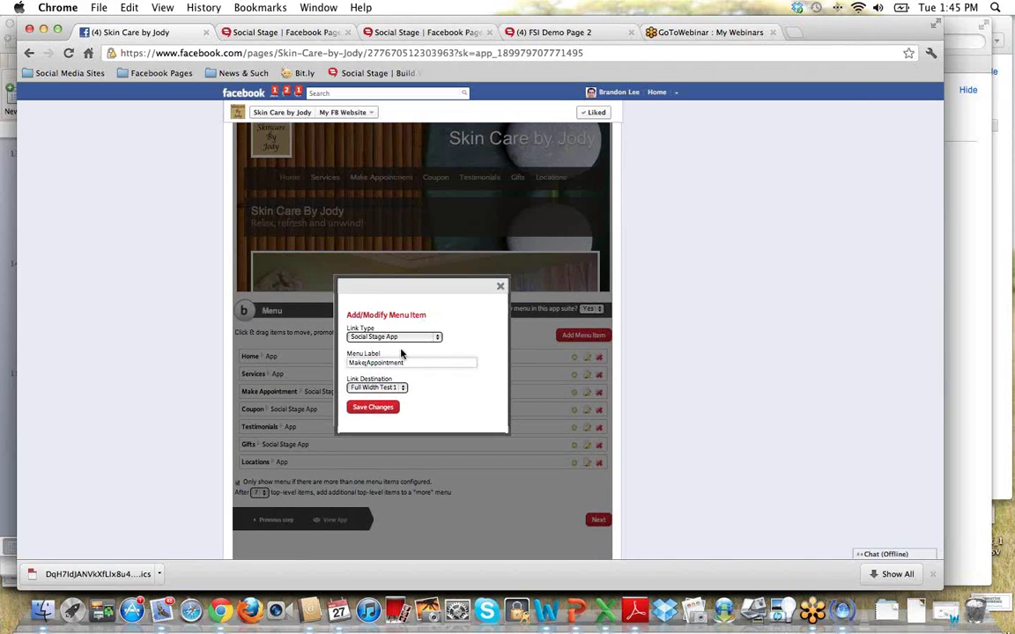
key("BackSpace")
key("BackSpace")
key("BackSpace")
key("BackSpace")
key("BackSpace")
left_click(372, 410)
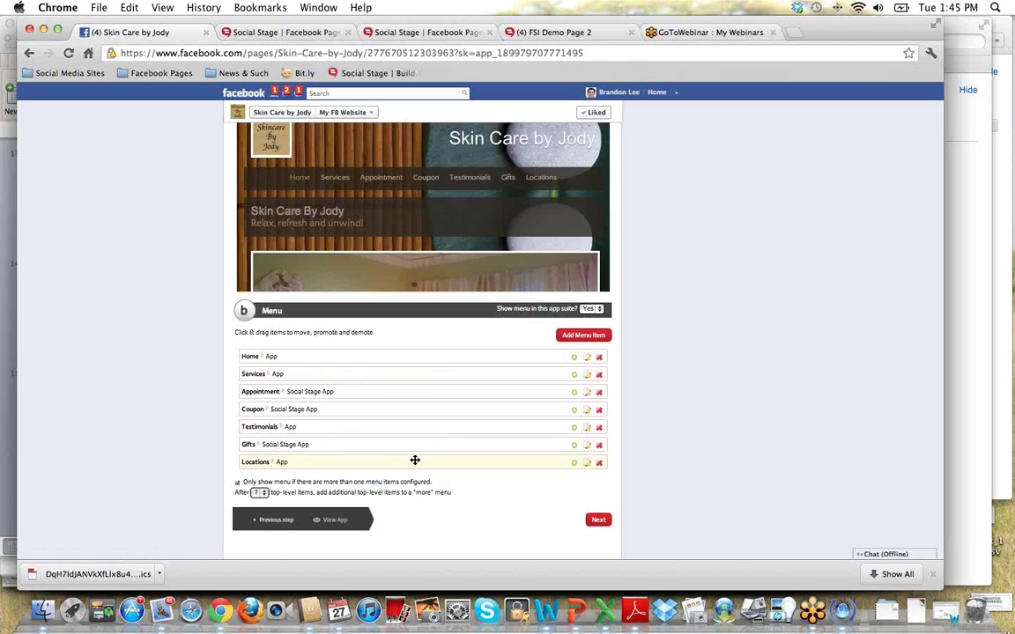
scroll(409, 460, "down", 1)
left_click_drag(407, 455, 408, 446)
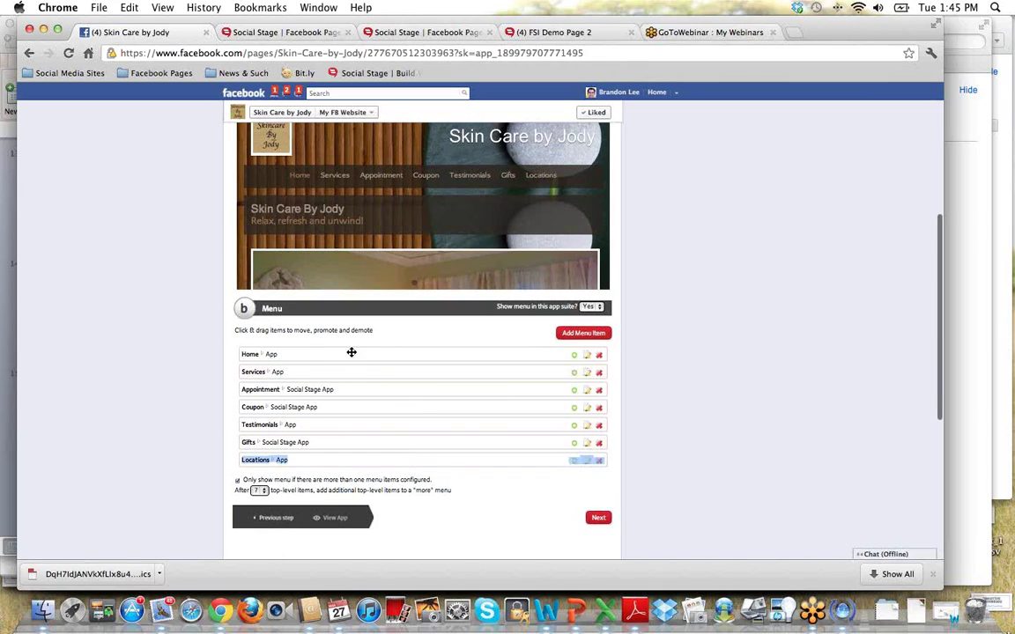
left_click_drag(356, 387, 356, 397)
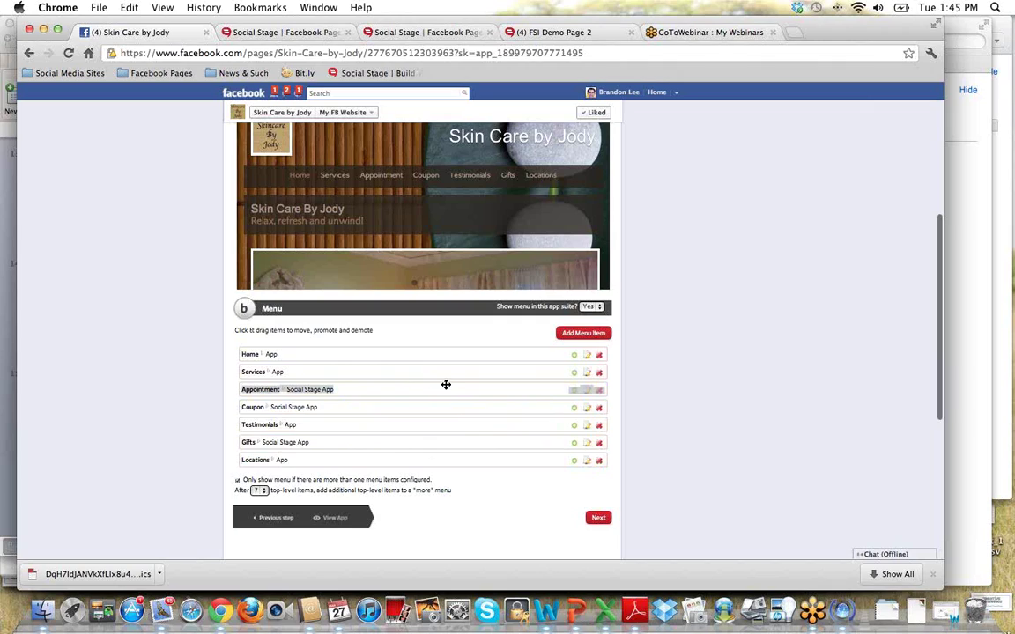
scroll(687, 425, "down", 1)
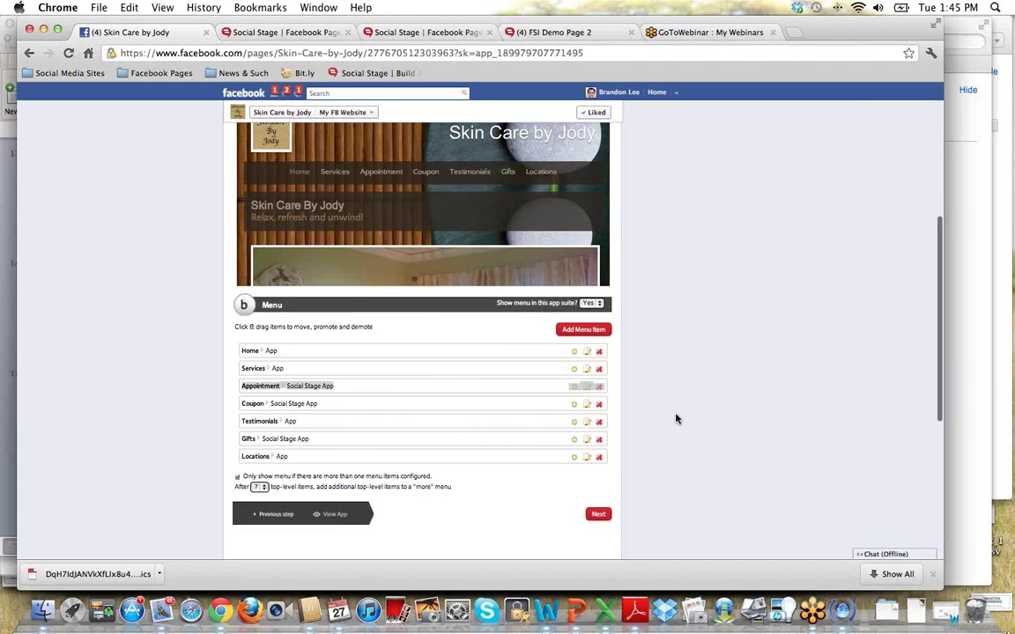
scroll(676, 419, "down", 1)
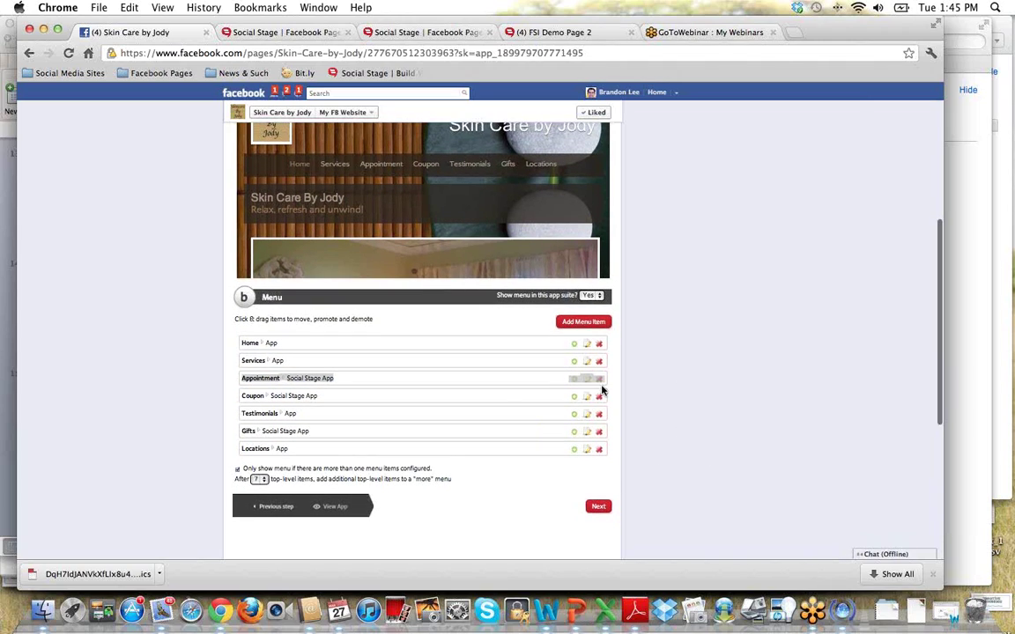
scroll(168, 361, "down", 1)
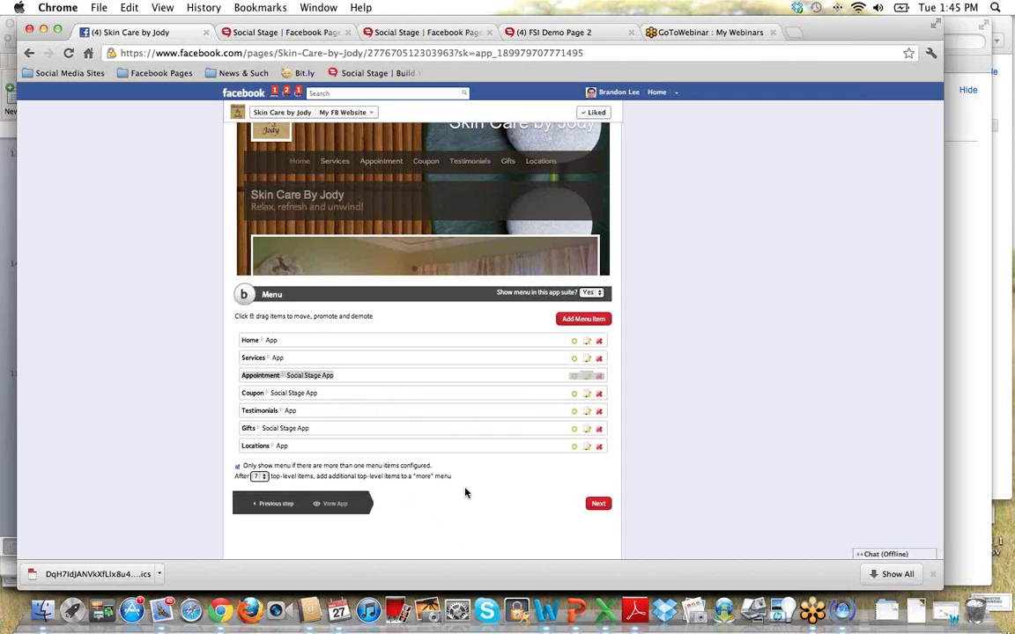
scroll(465, 493, "down", 2)
Finish the wizard through Tracking and DONE!, then view the Free Waxing Coupon page.
left_click(599, 480)
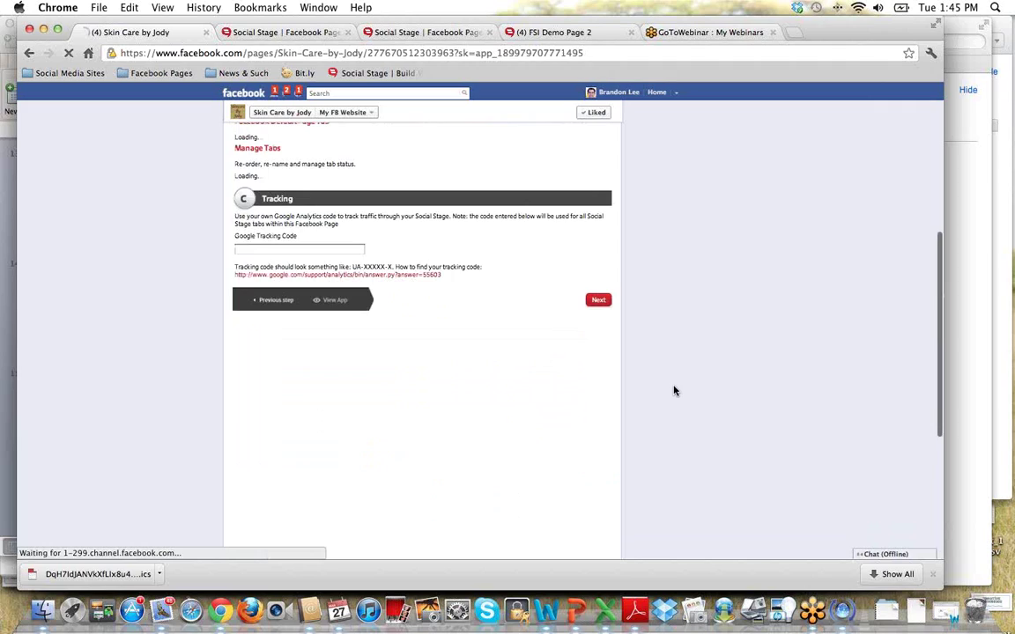
left_click(514, 185)
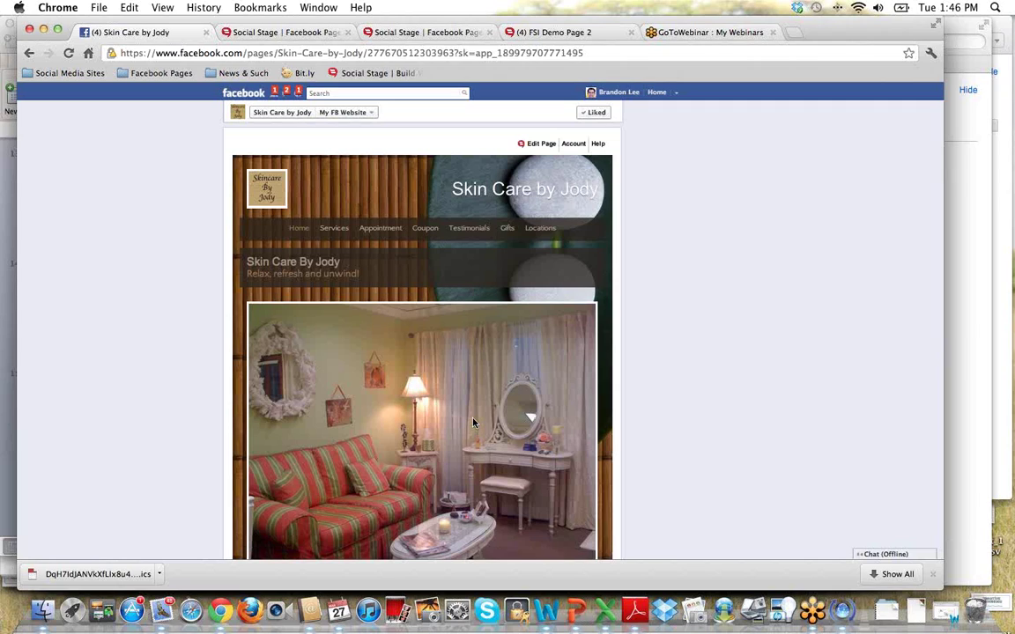
scroll(473, 422, "down", 5)
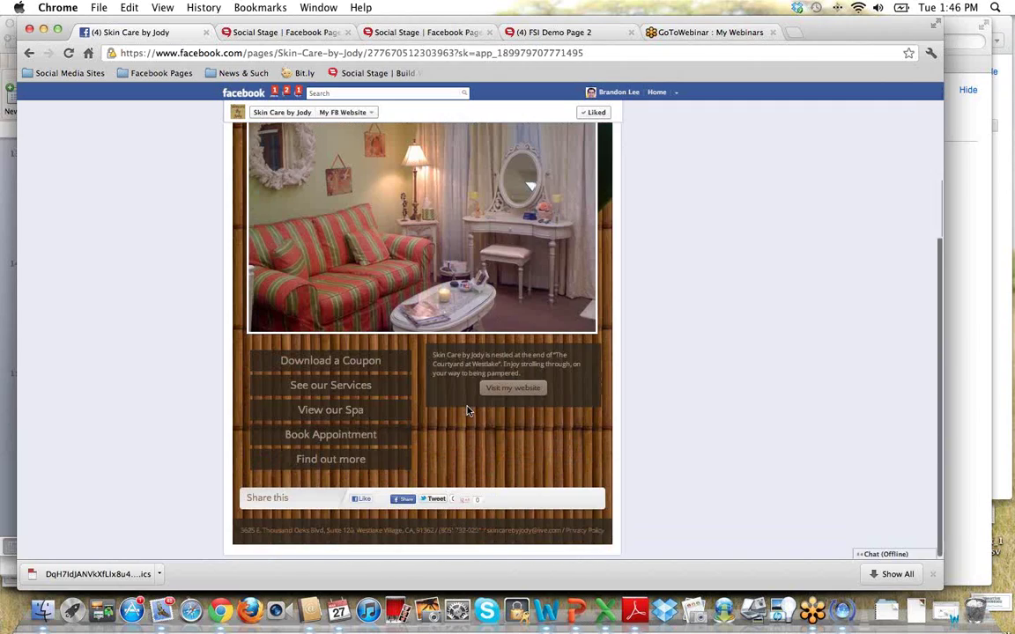
scroll(384, 333, "up", 3)
scroll(380, 337, "up", 5)
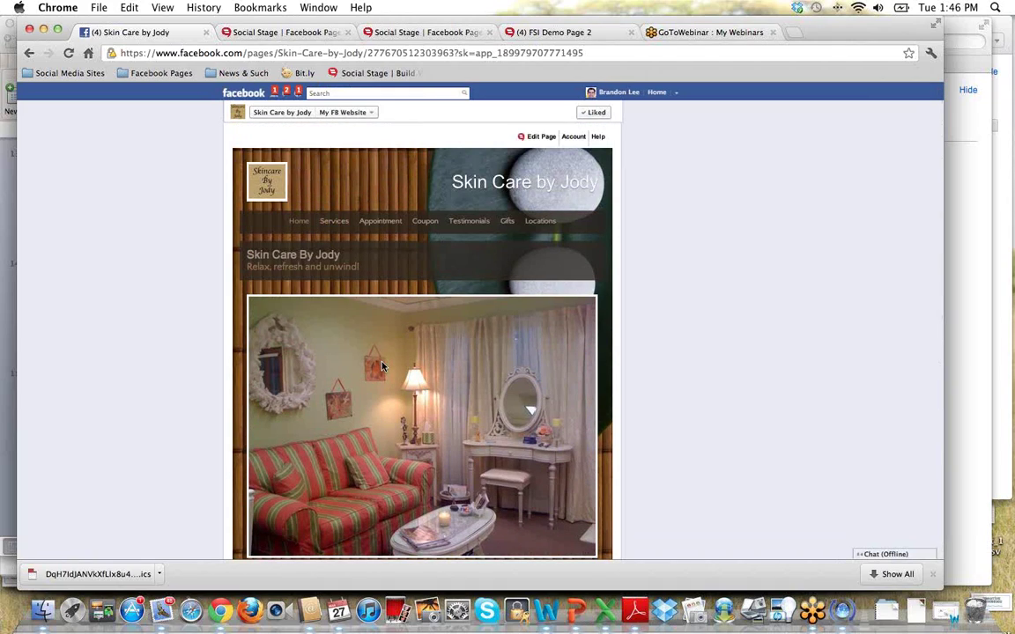
left_click(424, 225)
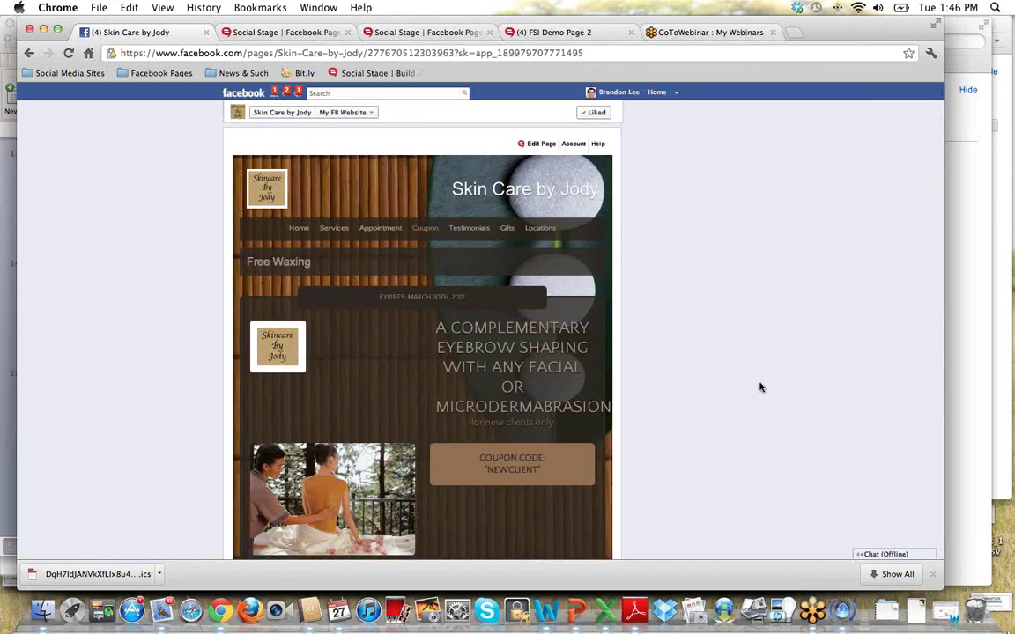
Open the Coupon page's customization form, review its fields, and launch the coupon image chooser.
mouse_move(539, 144)
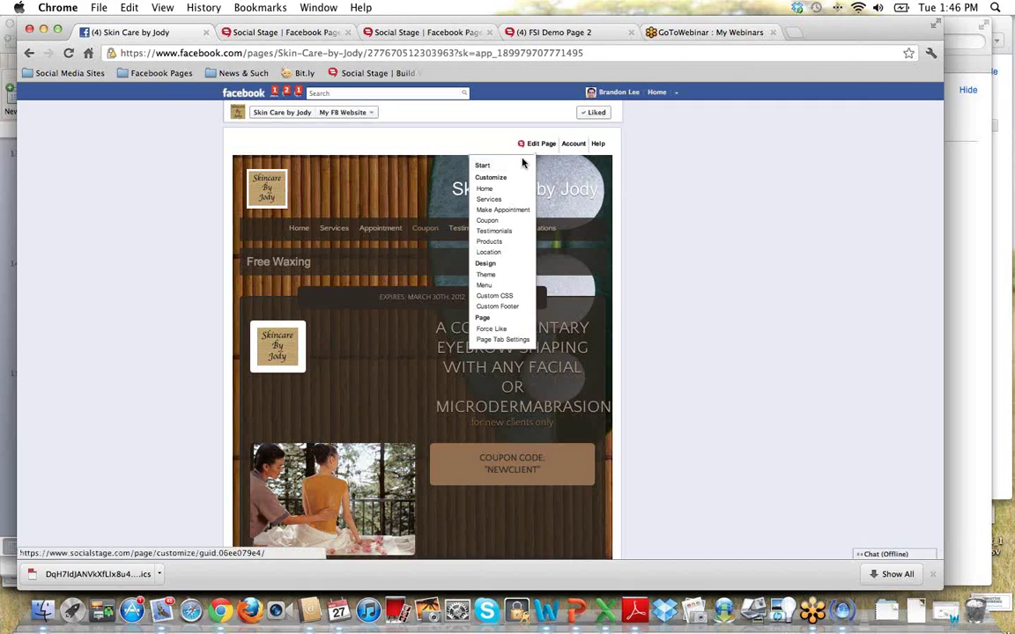
left_click(515, 220)
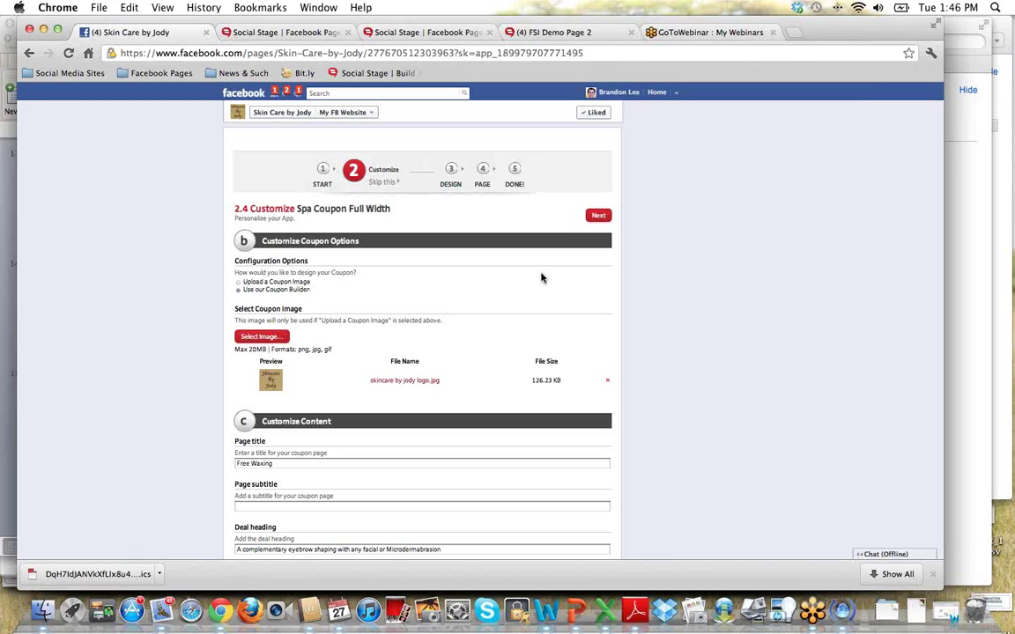
scroll(423, 264, "down", 2)
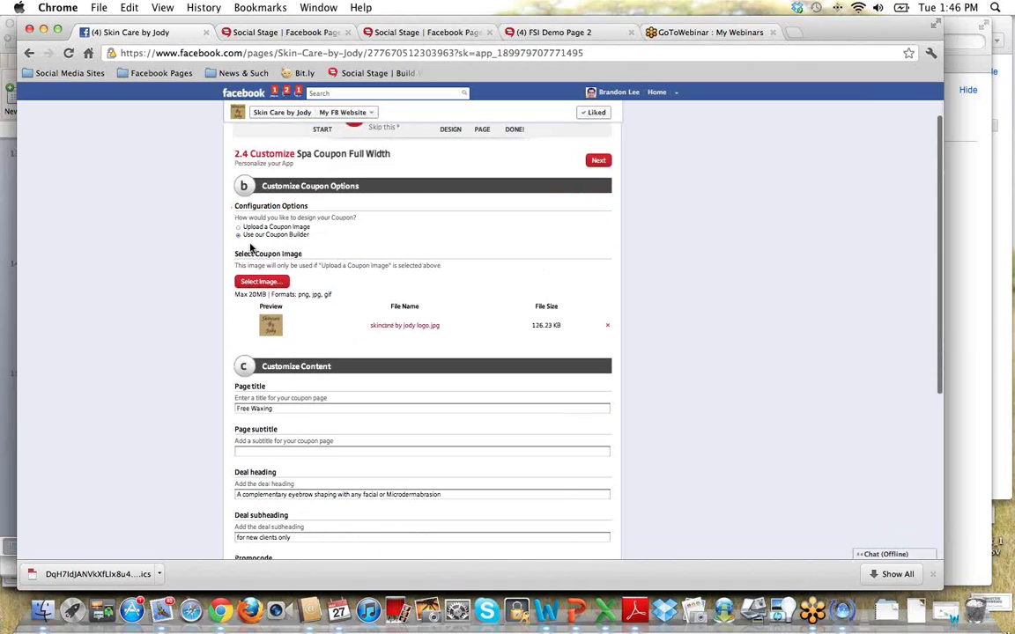
scroll(456, 242, "down", 2)
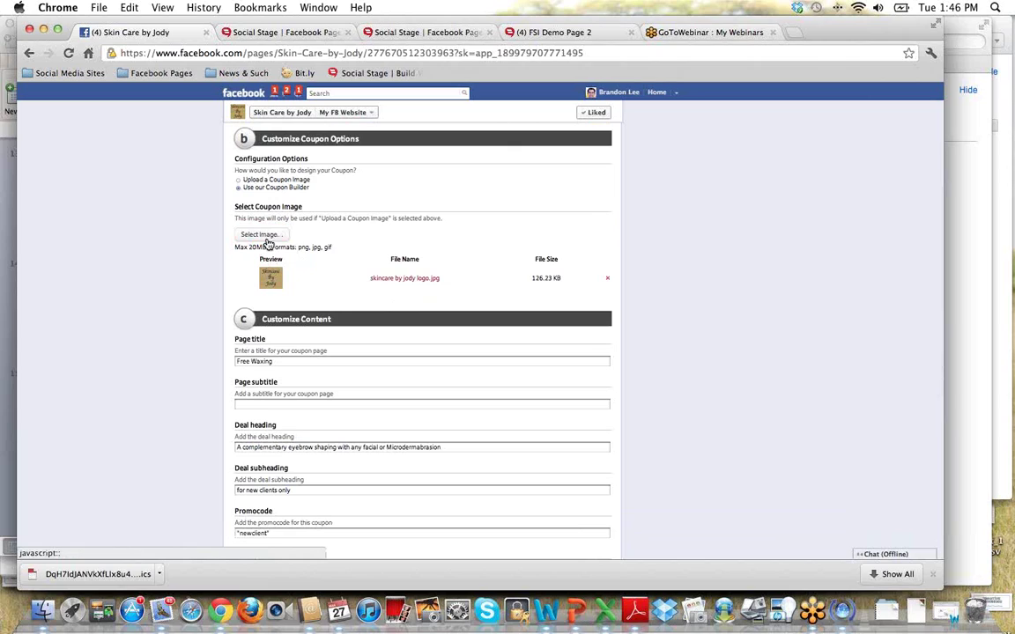
scroll(345, 312, "down", 2)
scroll(348, 324, "down", 3)
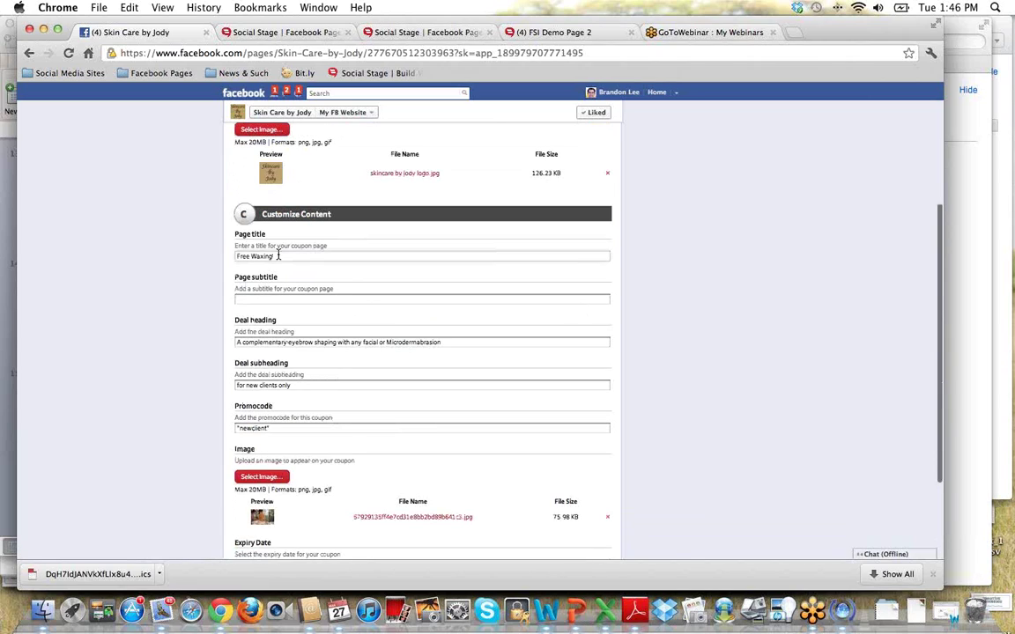
left_click(251, 298)
left_click(291, 342)
scroll(404, 370, "down", 5)
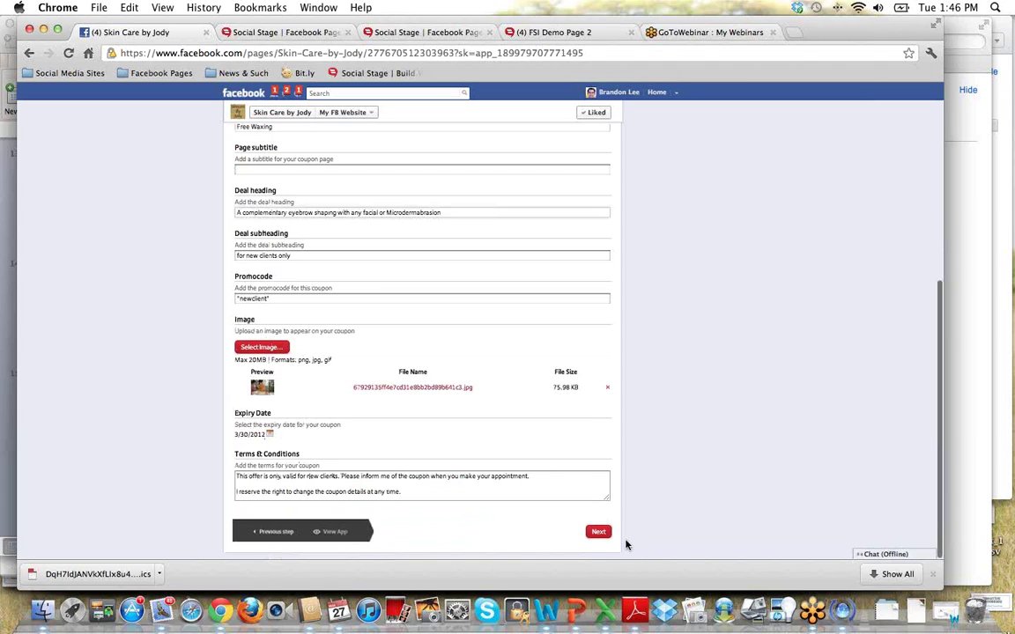
scroll(452, 479, "up", 5)
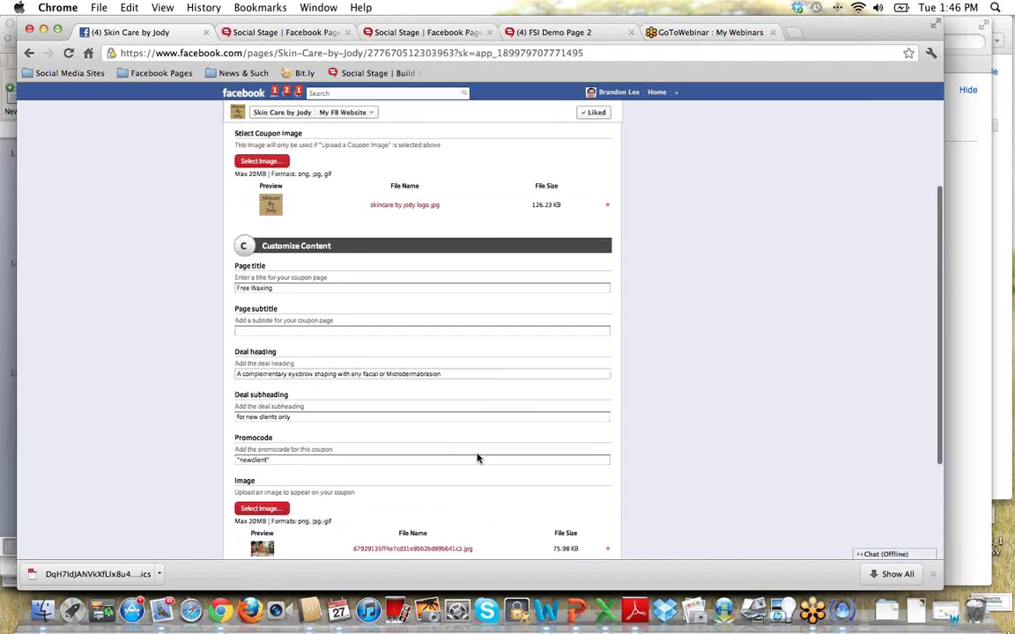
scroll(370, 317, "up", 1)
left_click(261, 180)
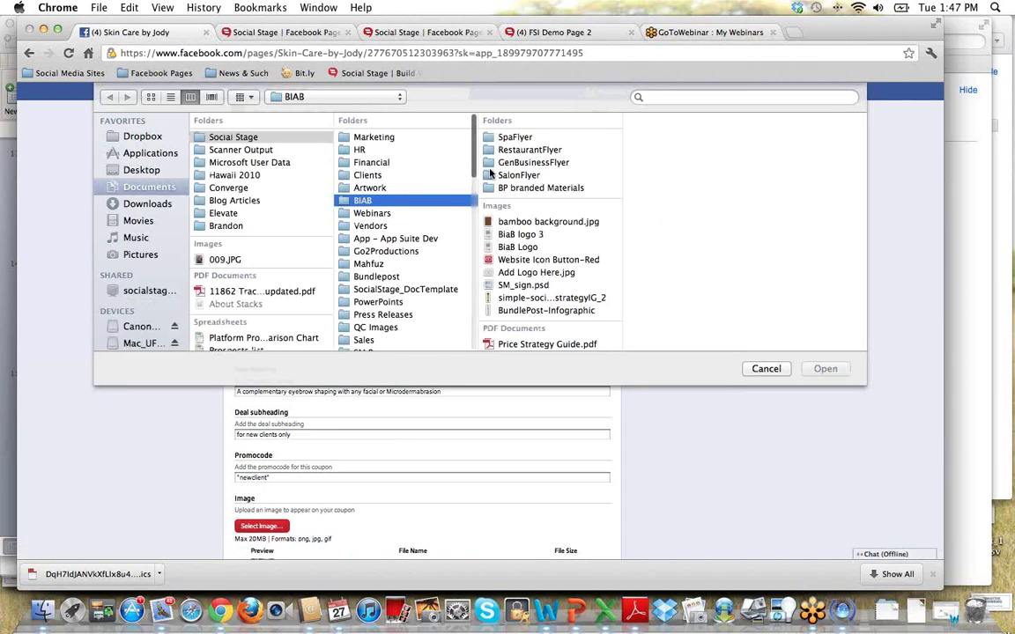
Cancel the coupon image chooser and return to the published Free Waxing coupon page.
left_click(777, 371)
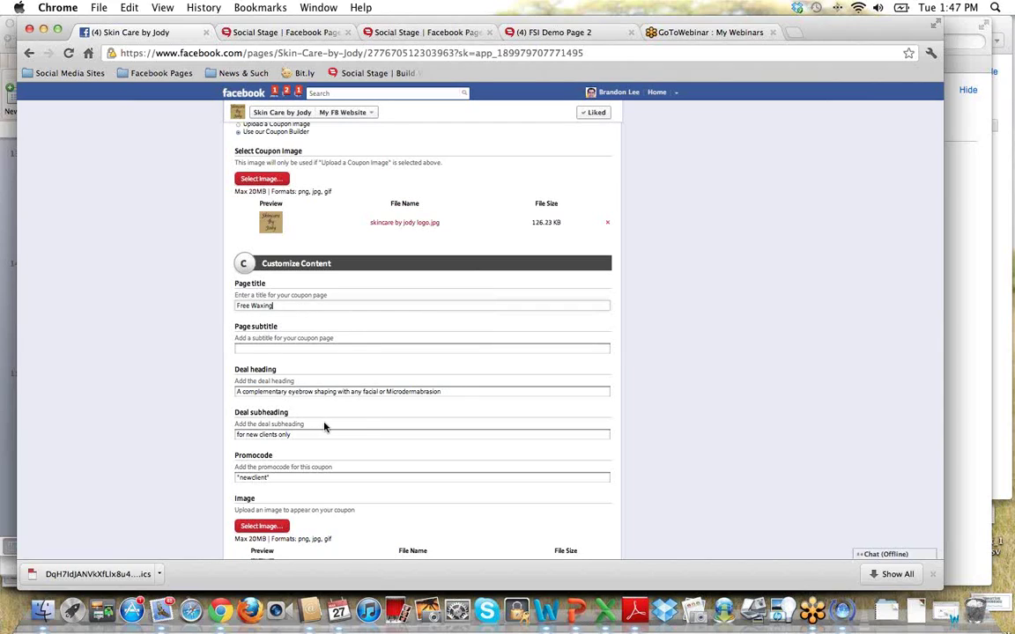
scroll(362, 424, "up", 5)
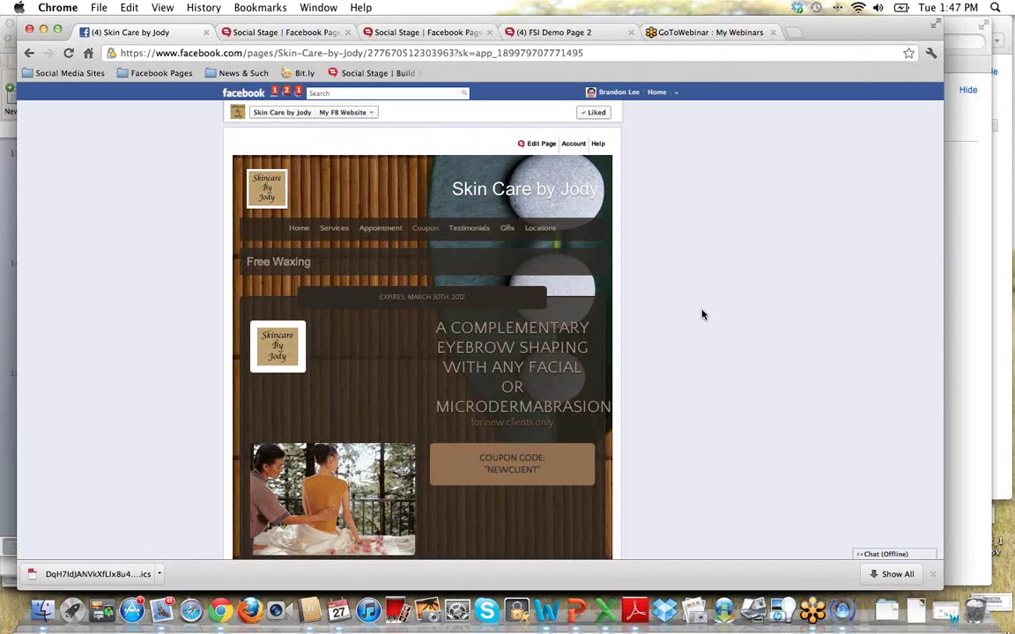
Visit the Make Appointment page, return to Home, and reopen the Edit Page list.
left_click(543, 143)
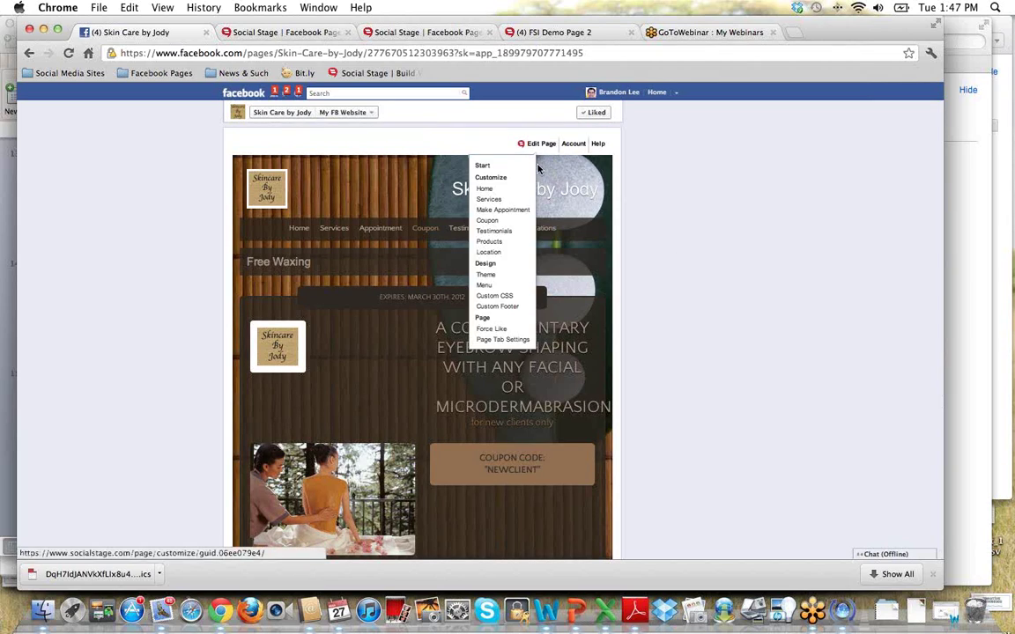
left_click(506, 211)
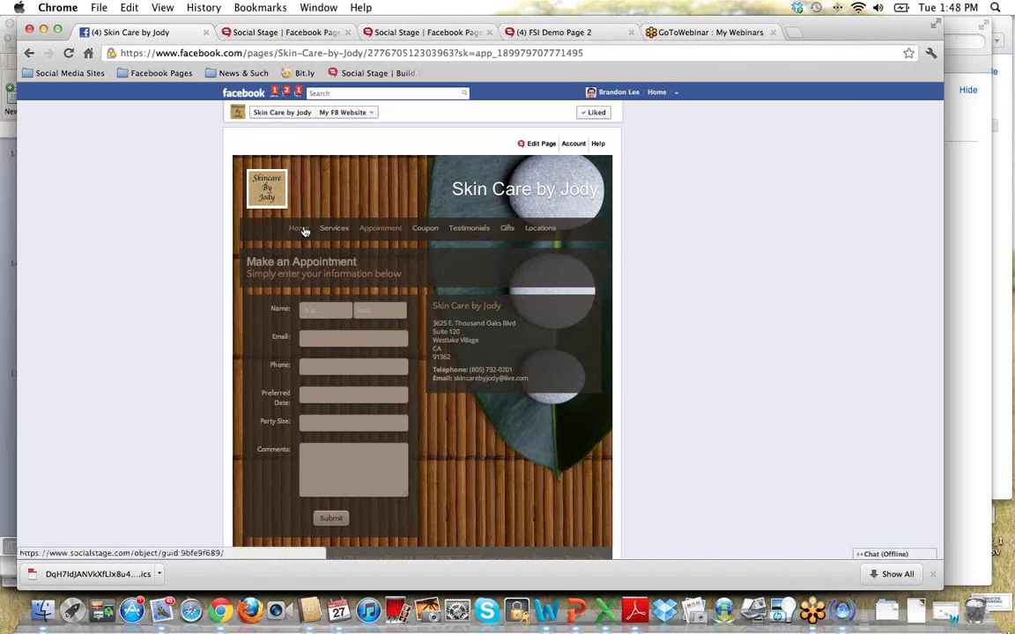
left_click(269, 212)
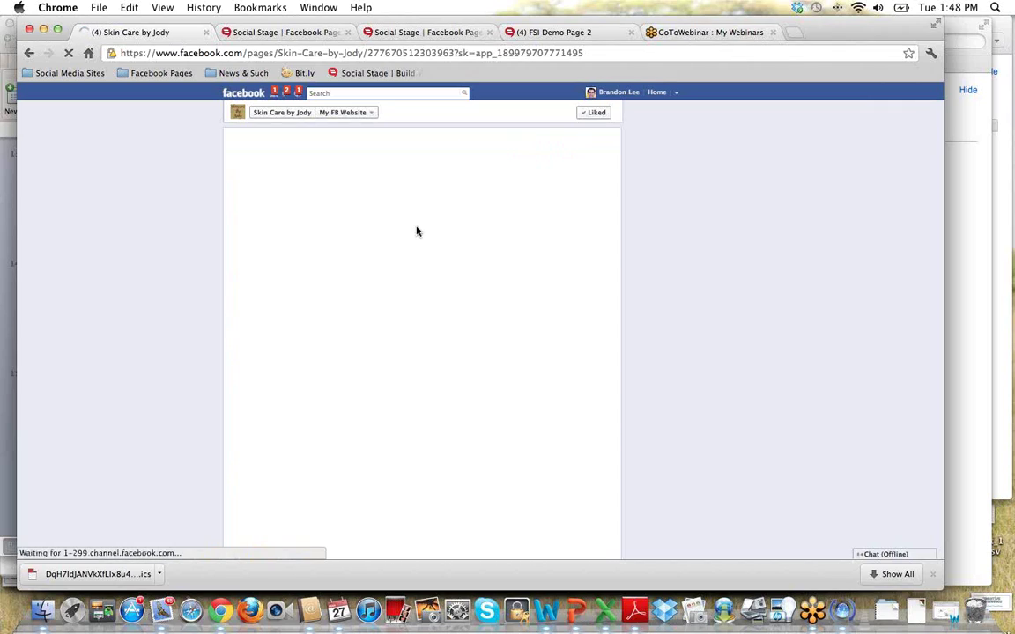
left_click(541, 144)
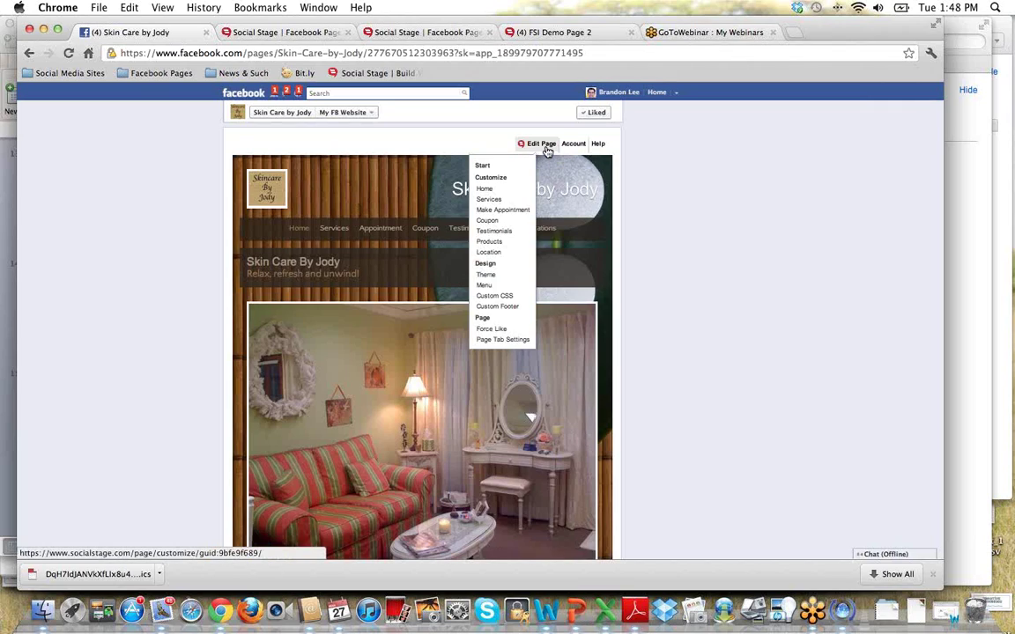
Change the appointment page title from 'Make an Appointment' to 'Appointment'.
left_click(511, 202)
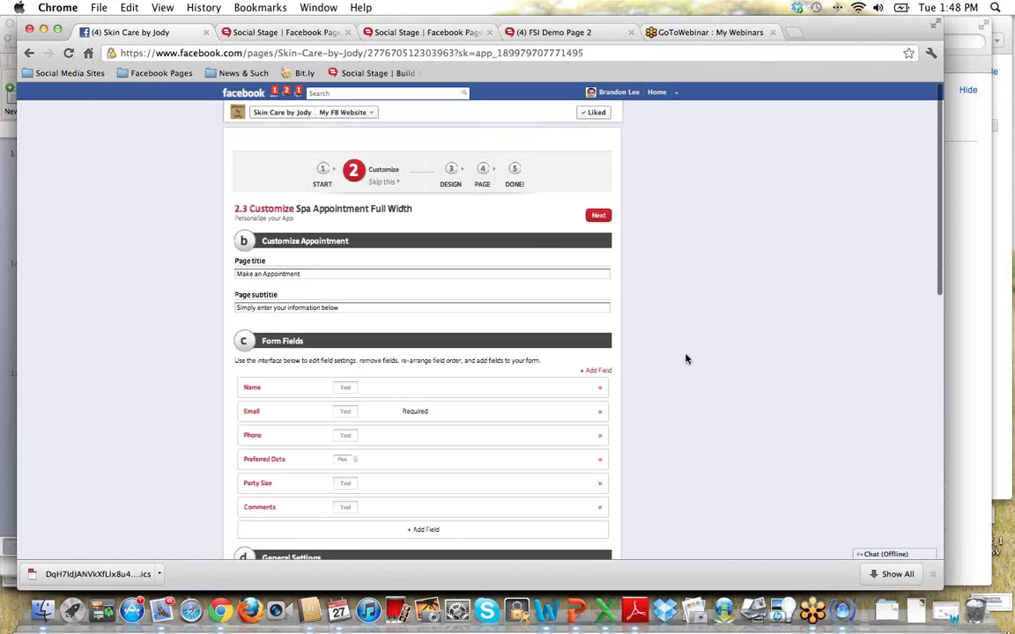
scroll(687, 356, "down", 1)
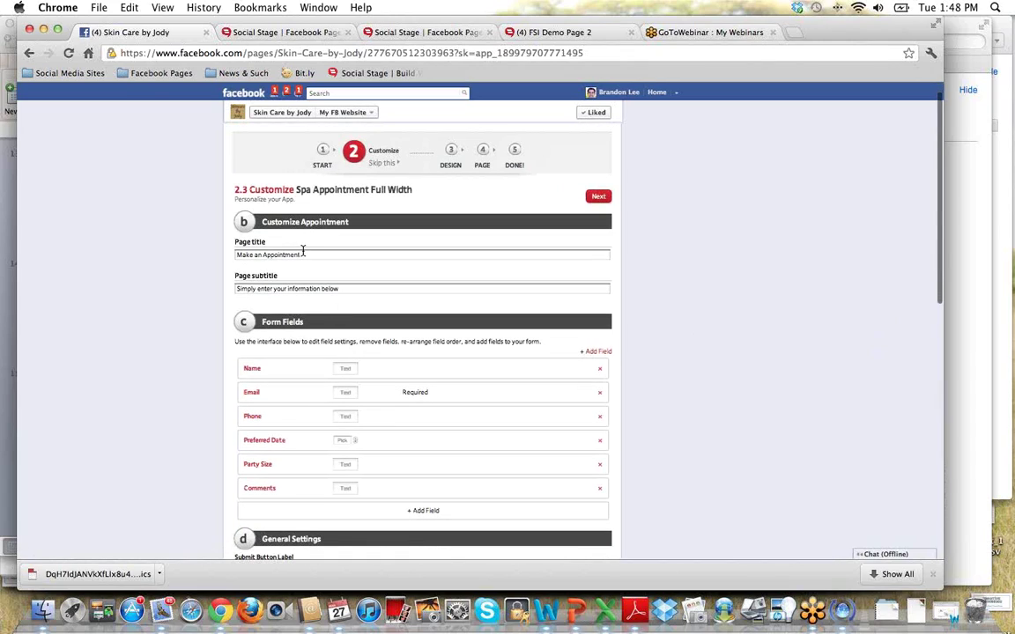
left_click_drag(307, 256, 187, 252)
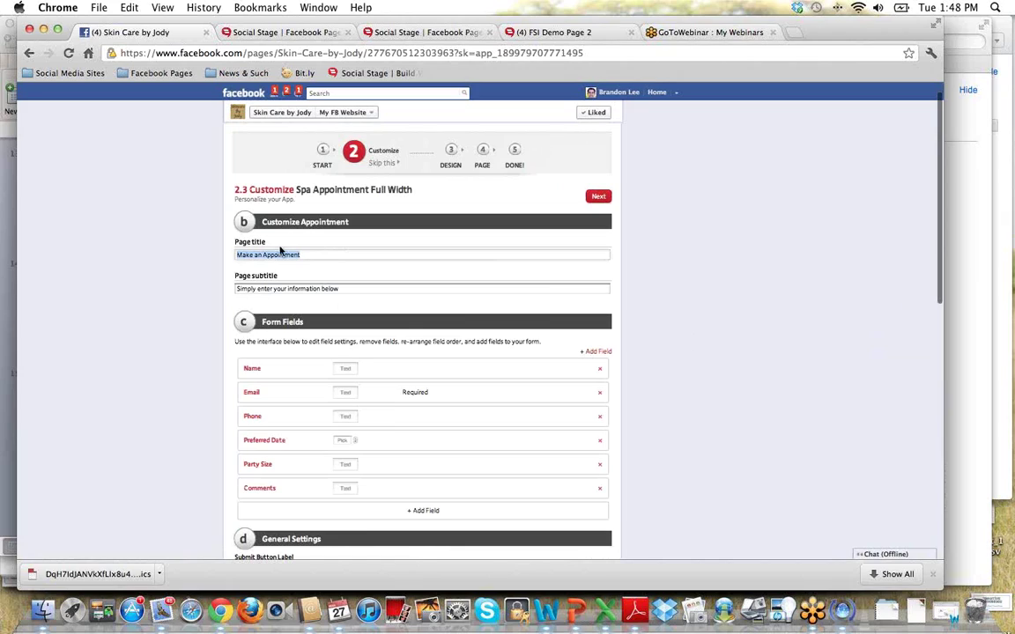
left_click(337, 255)
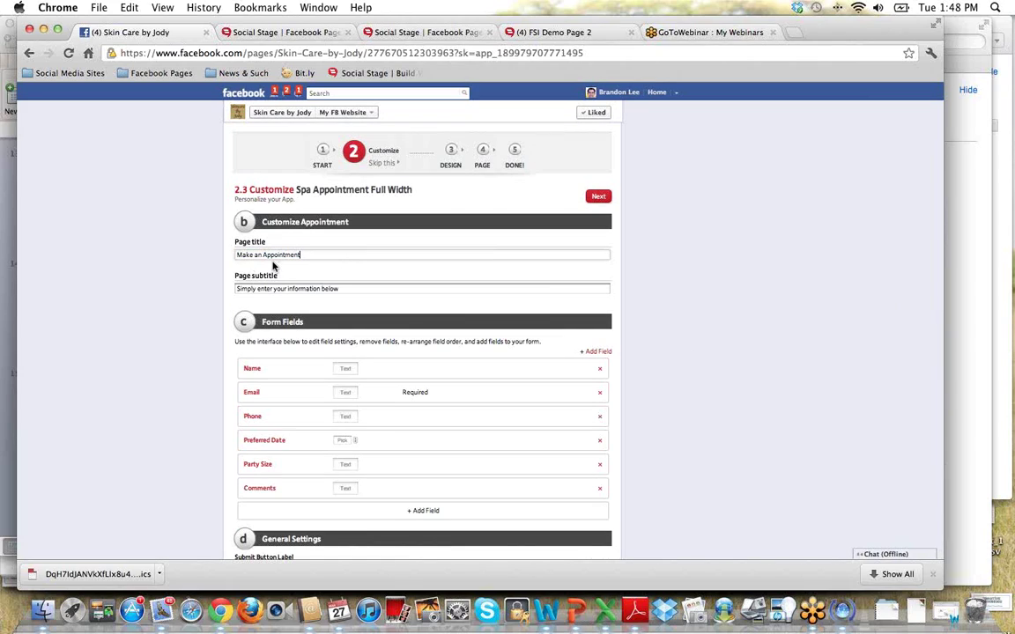
left_click_drag(263, 255, 215, 255)
key("BackSpace")
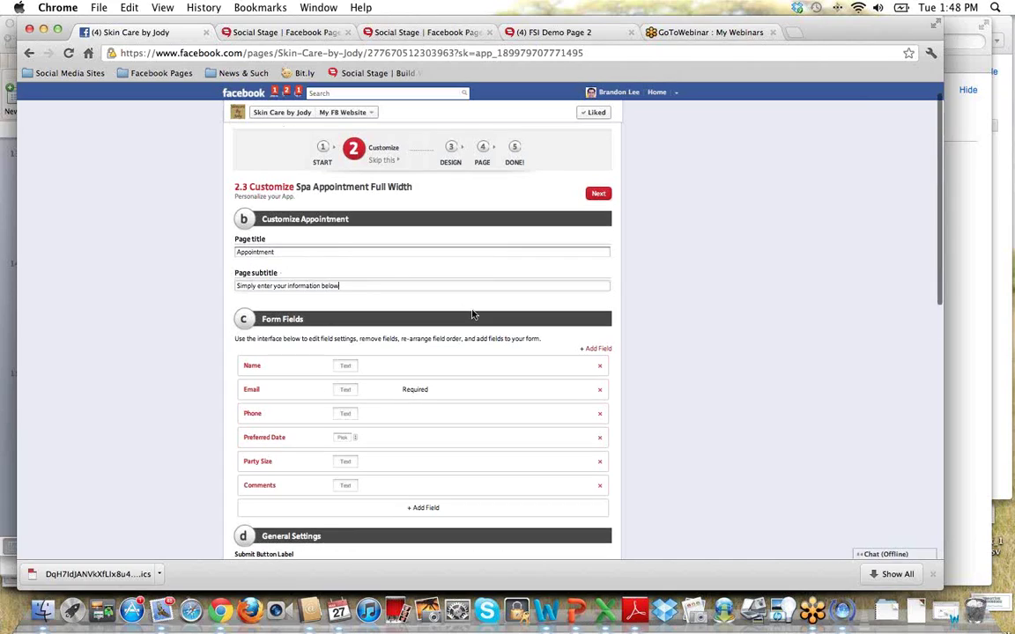
scroll(471, 317, "down", 3)
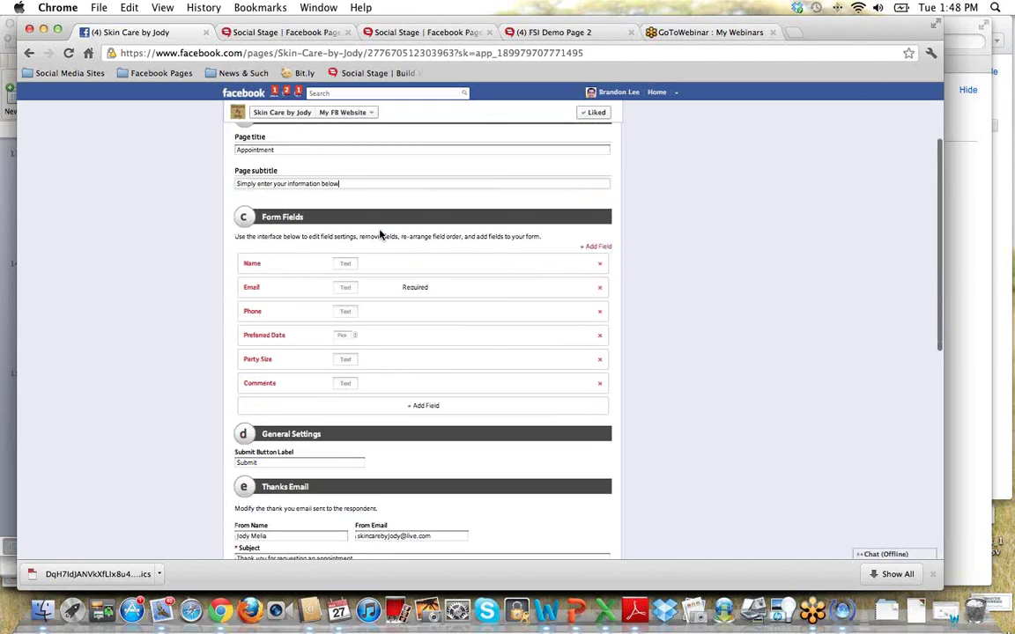
scroll(326, 243, "down", 1)
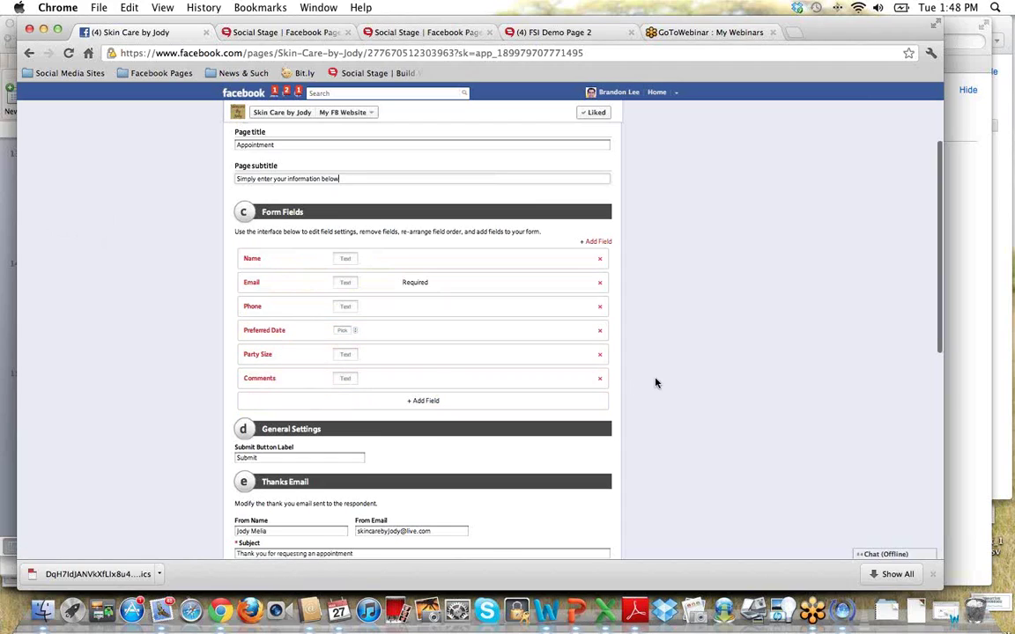
scroll(653, 370, "down", 2)
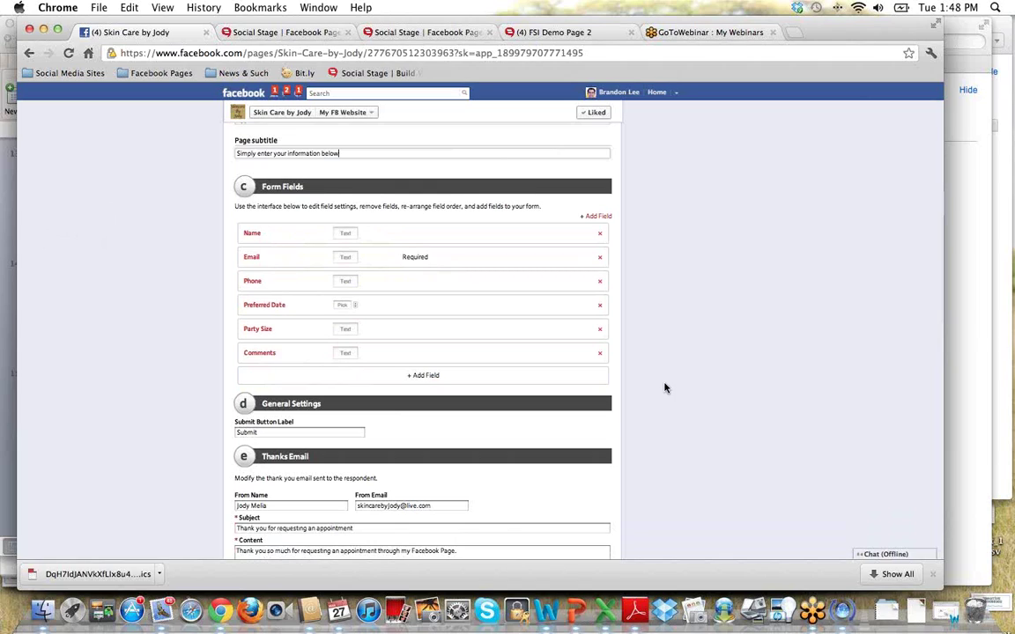
scroll(665, 387, "down", 2)
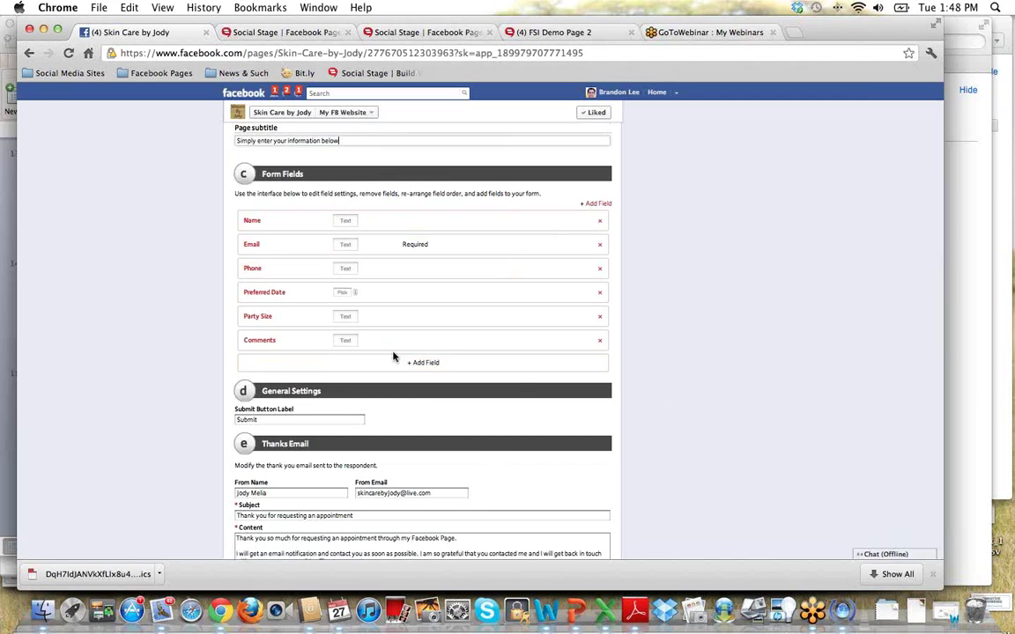
Add the multiple-choice question 'What type of treatment do you want?' with Facial, Massage, Sauna.
left_click(423, 365)
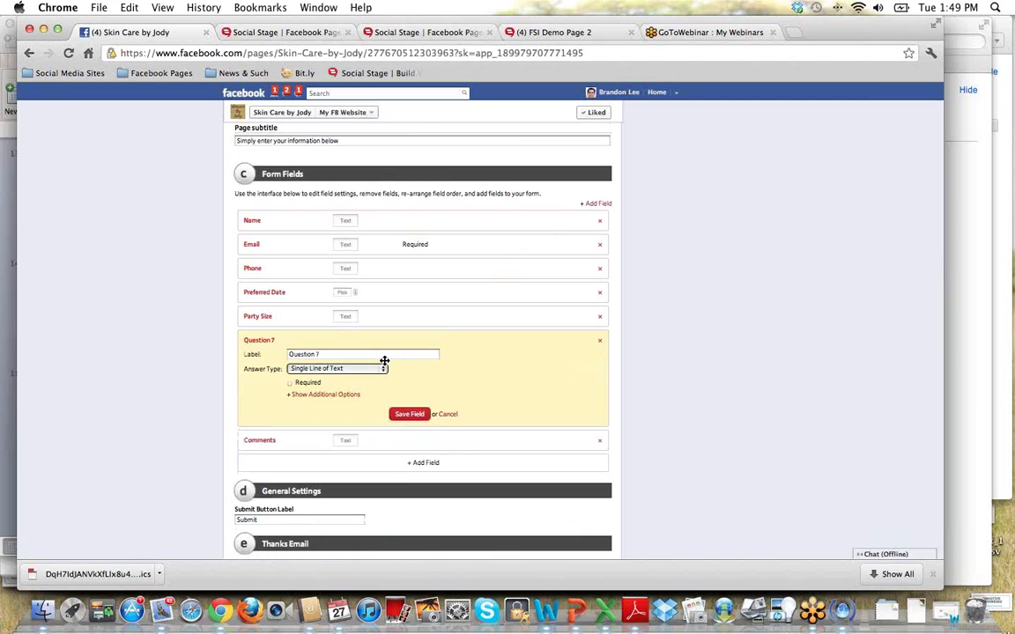
left_click_drag(324, 355, 288, 355)
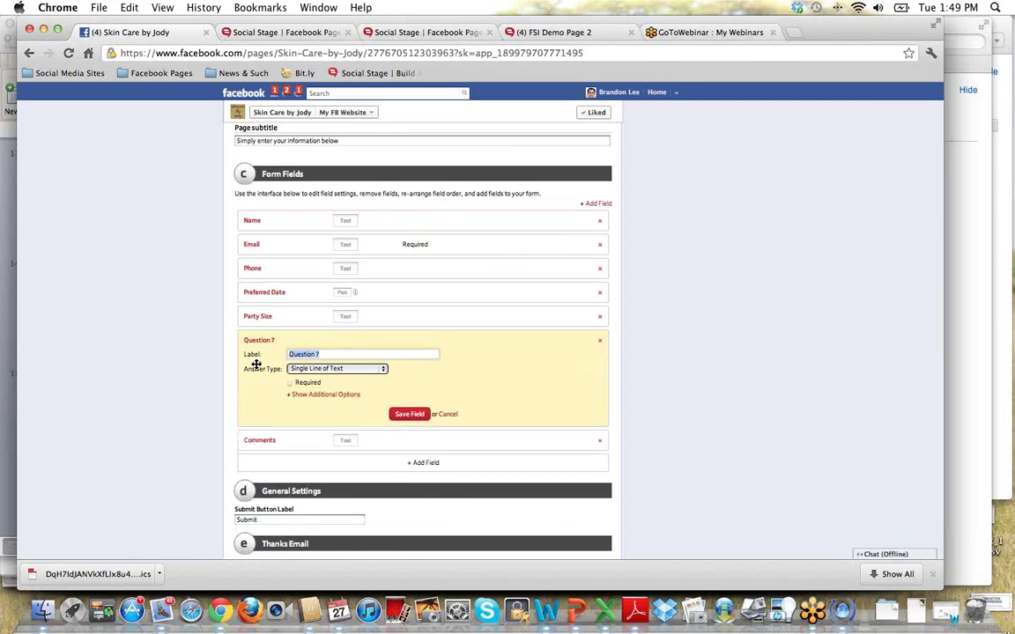
type("What type of treatment do you want?")
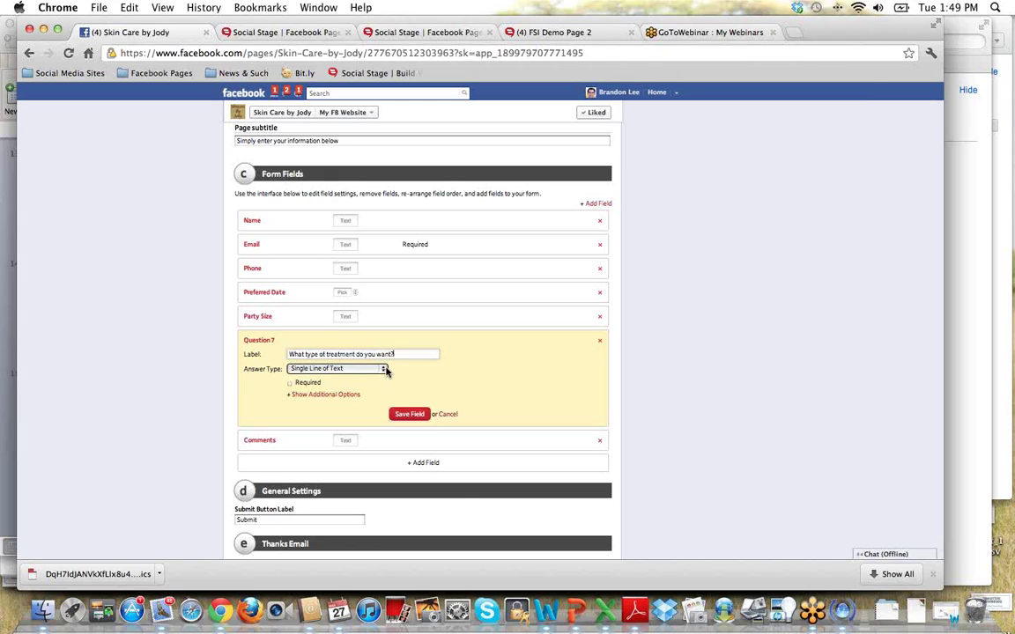
left_click(382, 369)
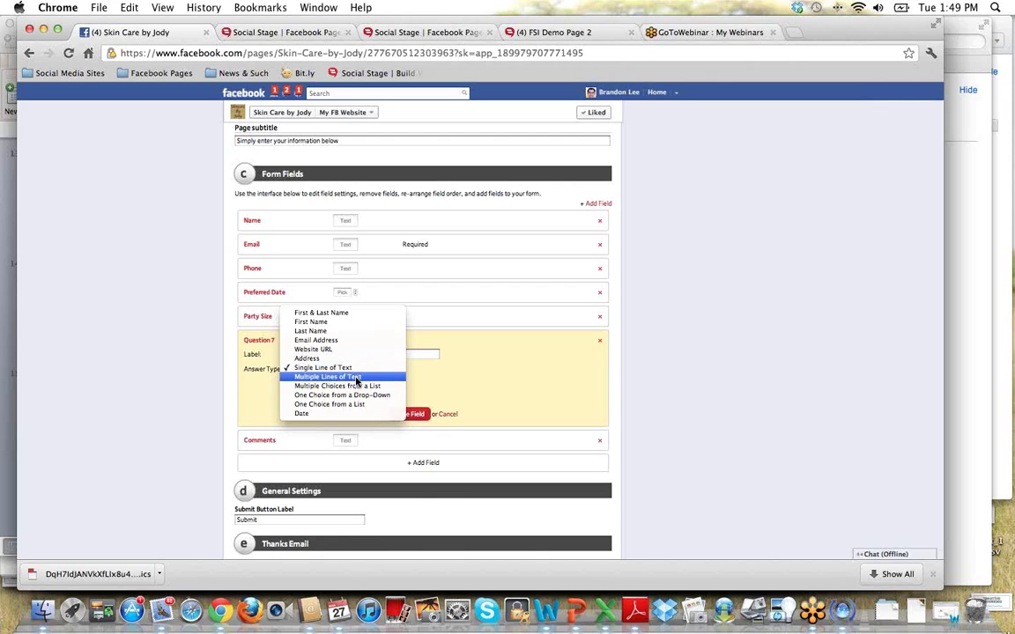
left_click(359, 386)
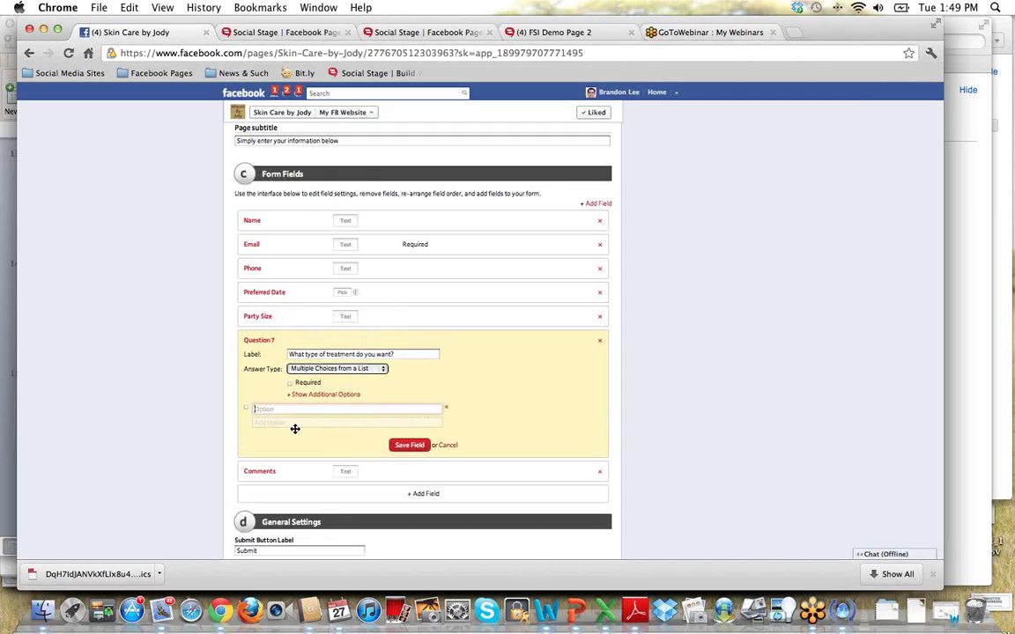
type("Facial")
key("Tab")
type("M")
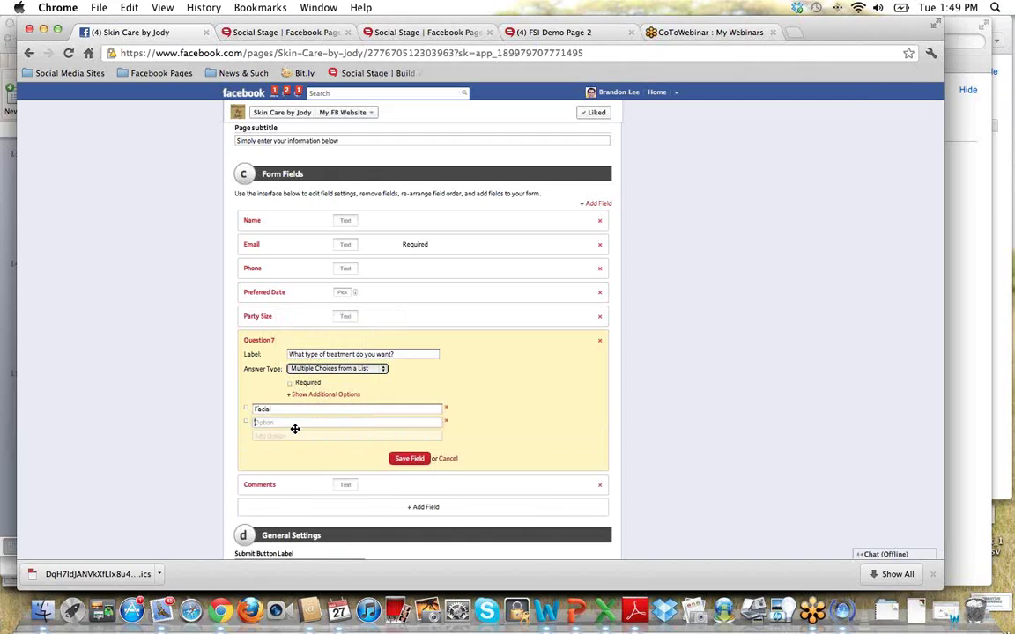
type("assage")
key("Tab")
type("S")
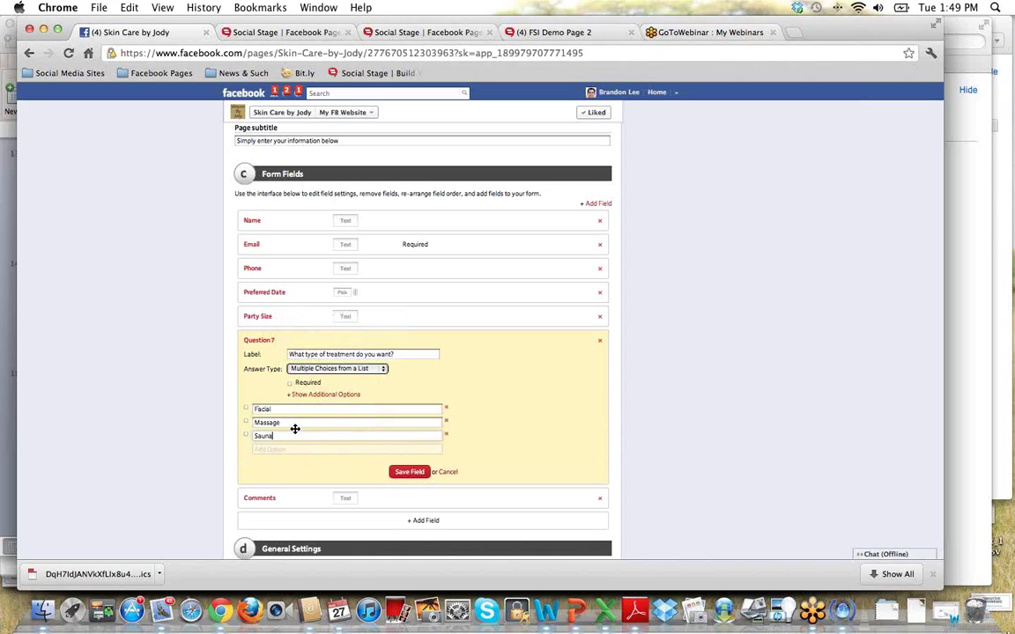
left_click(411, 473)
left_click(410, 472)
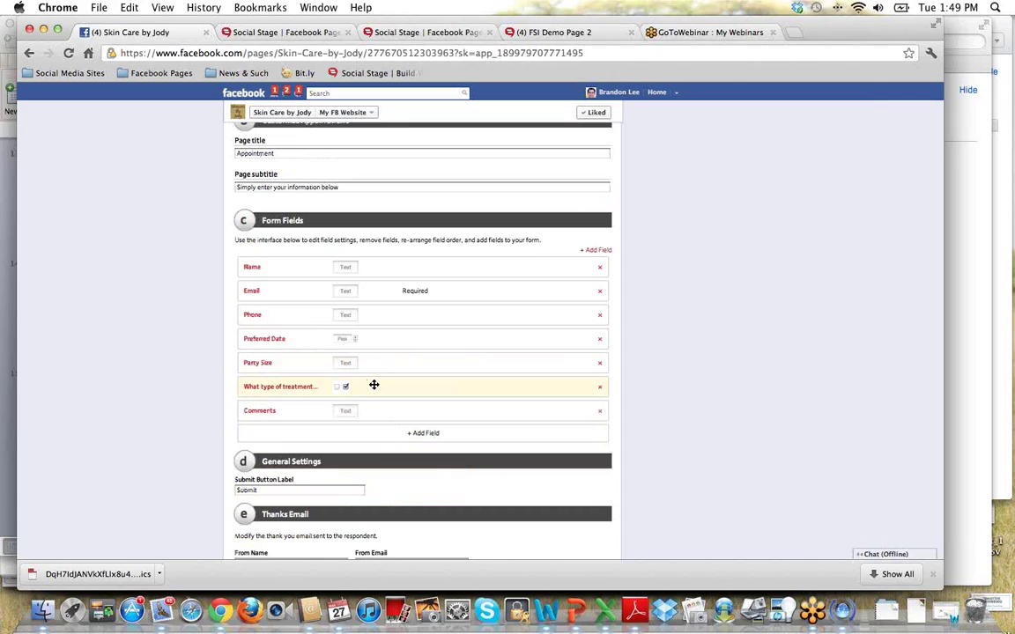
Move the treatment question below Email, check the live form after reloading, and reopen Make Appointment editing.
left_click_drag(373, 385, 371, 313)
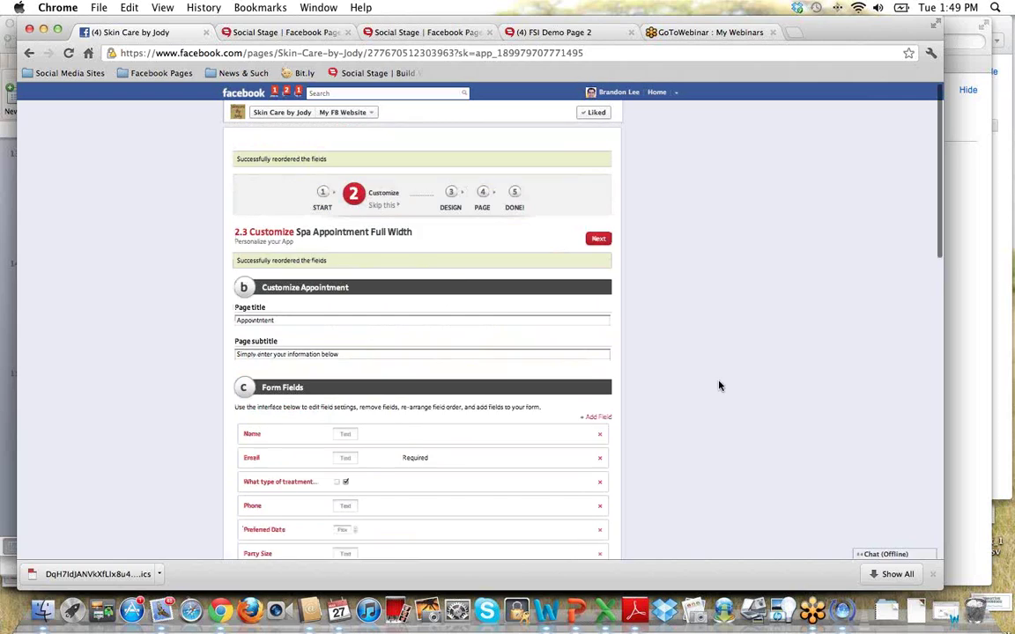
left_click(514, 171)
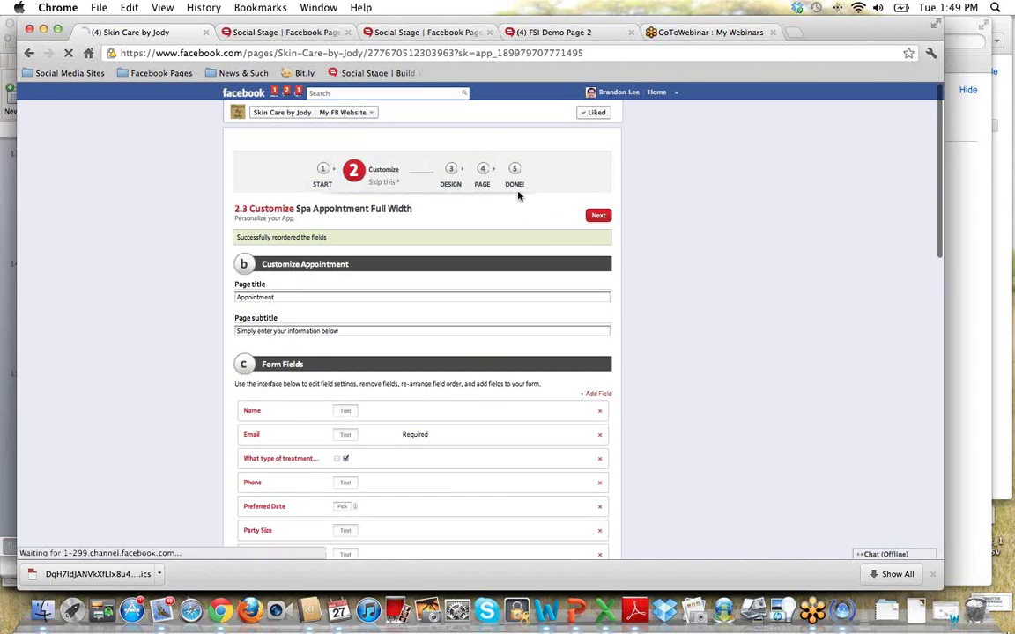
scroll(740, 434, "down", 2)
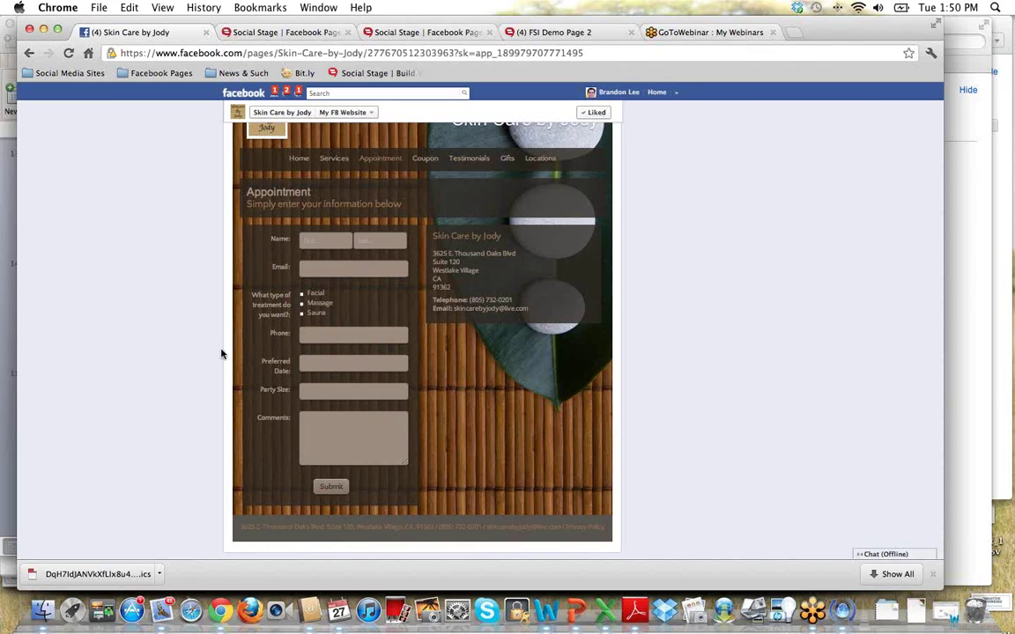
key("super+r")
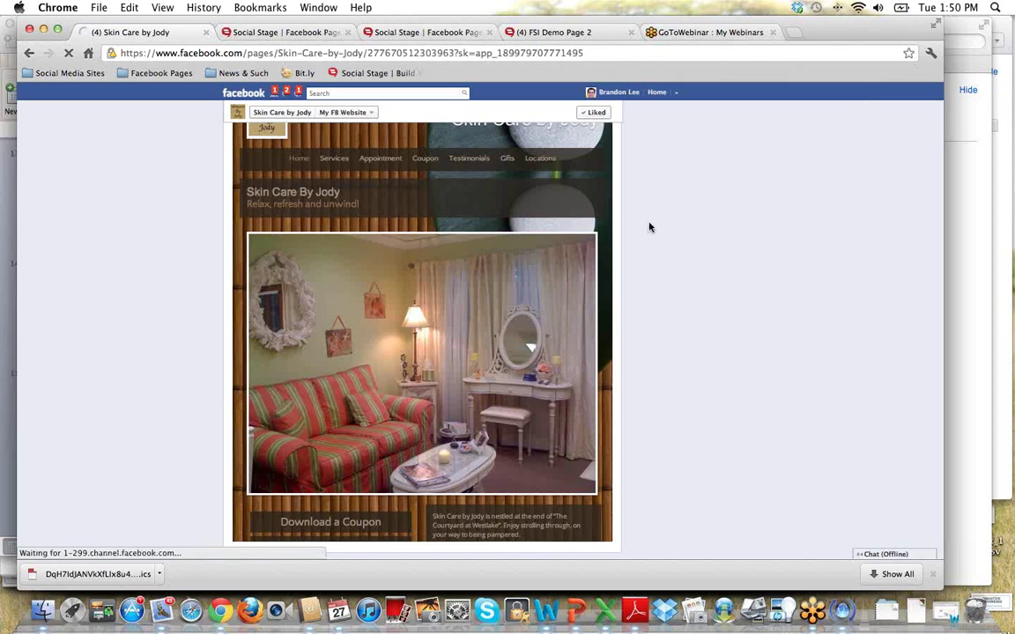
left_click(539, 143)
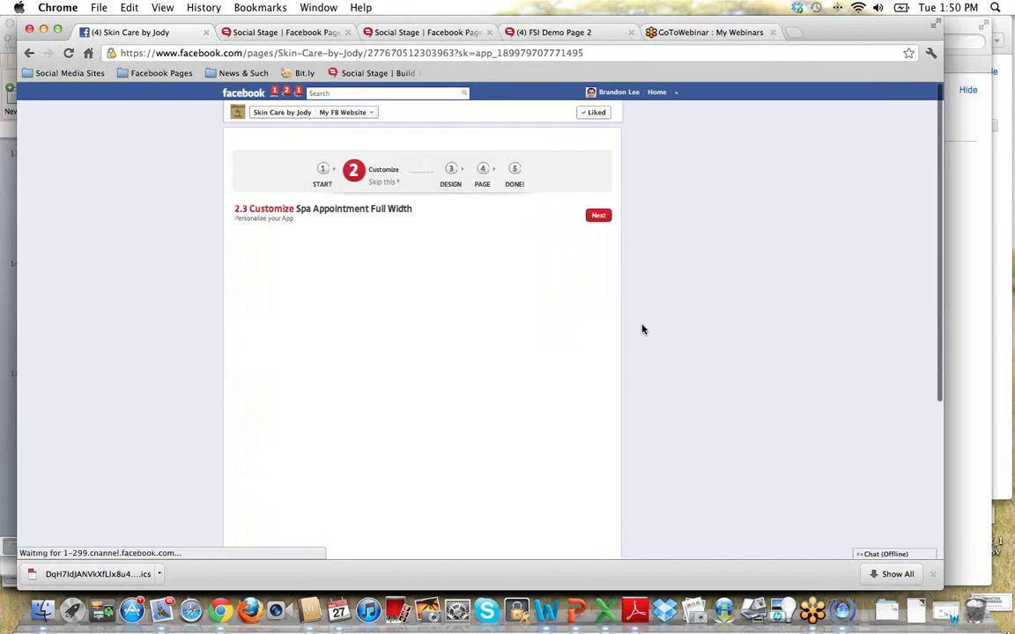
Review the thank-you email's sender address, subject line and message text.
scroll(631, 377, "down", 5)
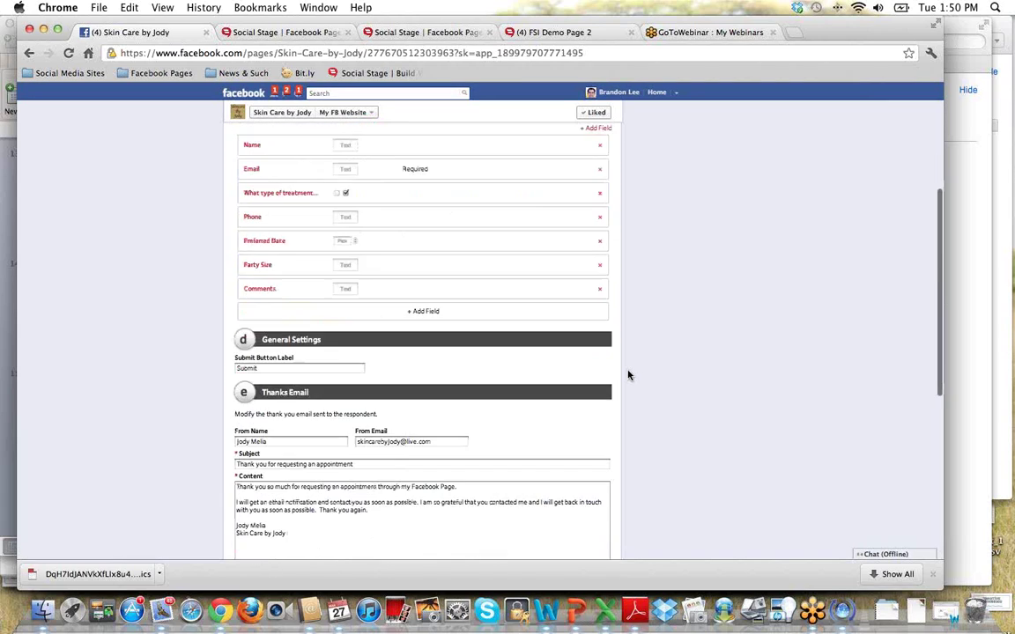
scroll(608, 370, "down", 1)
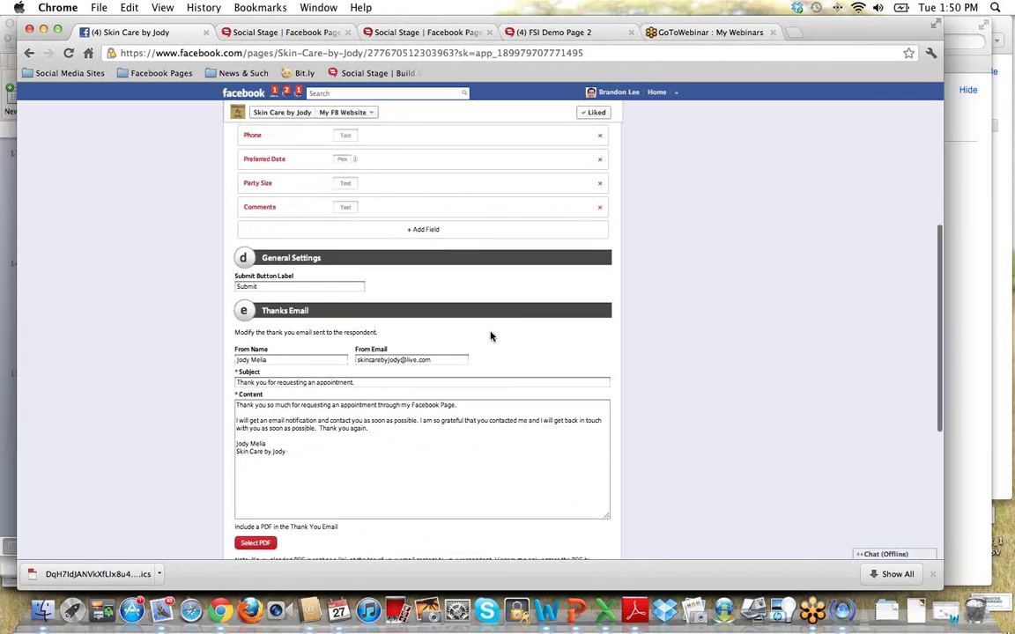
scroll(491, 335, "down", 3)
left_click_drag(310, 279, 183, 270)
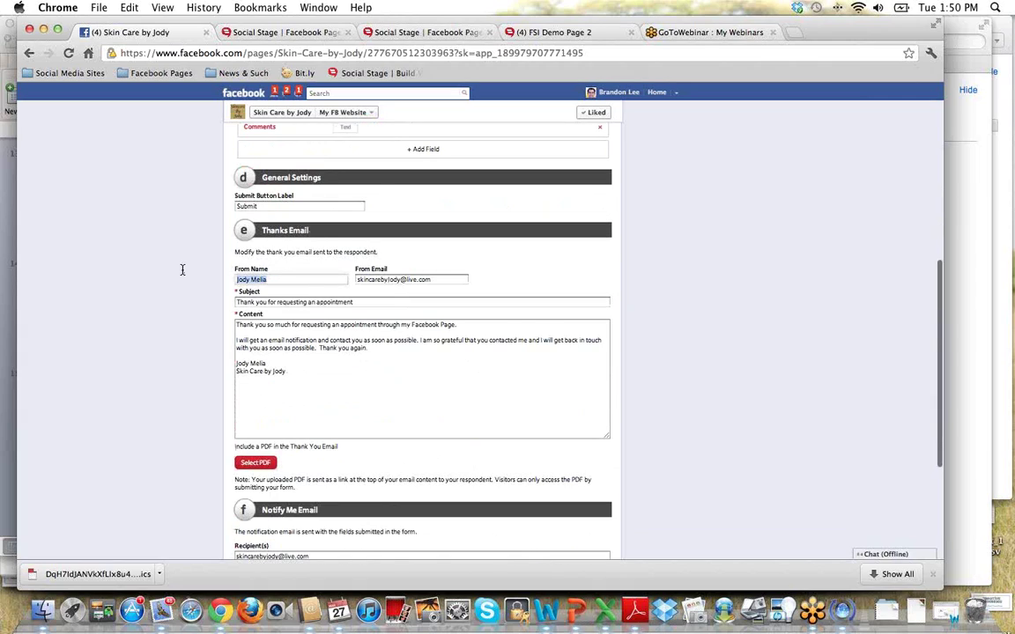
type("Jo")
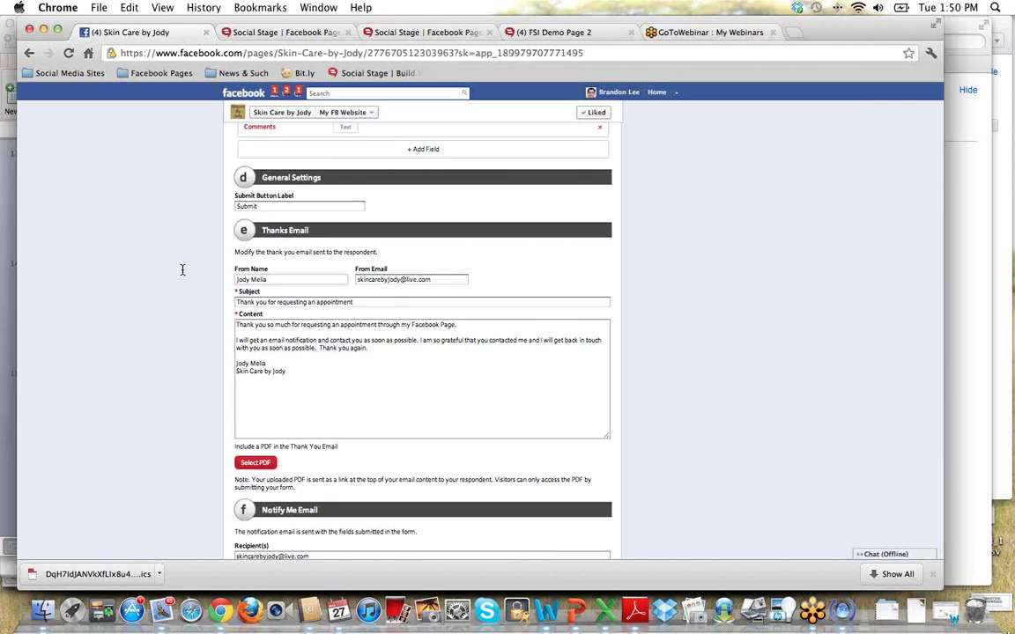
left_click_drag(440, 280, 345, 277)
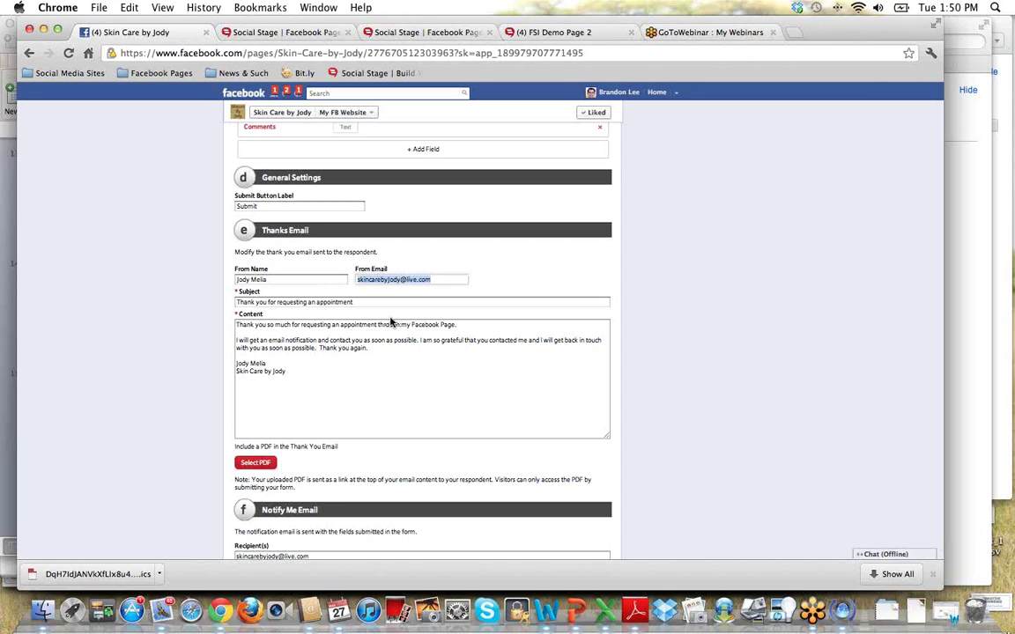
left_click_drag(373, 303, 200, 273)
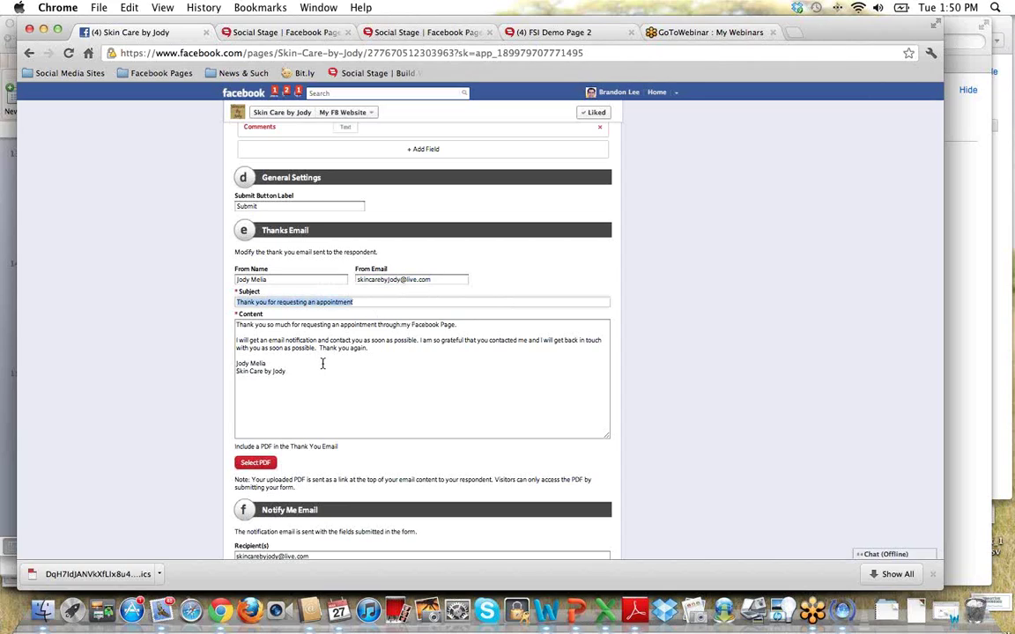
left_click_drag(296, 368, 235, 324)
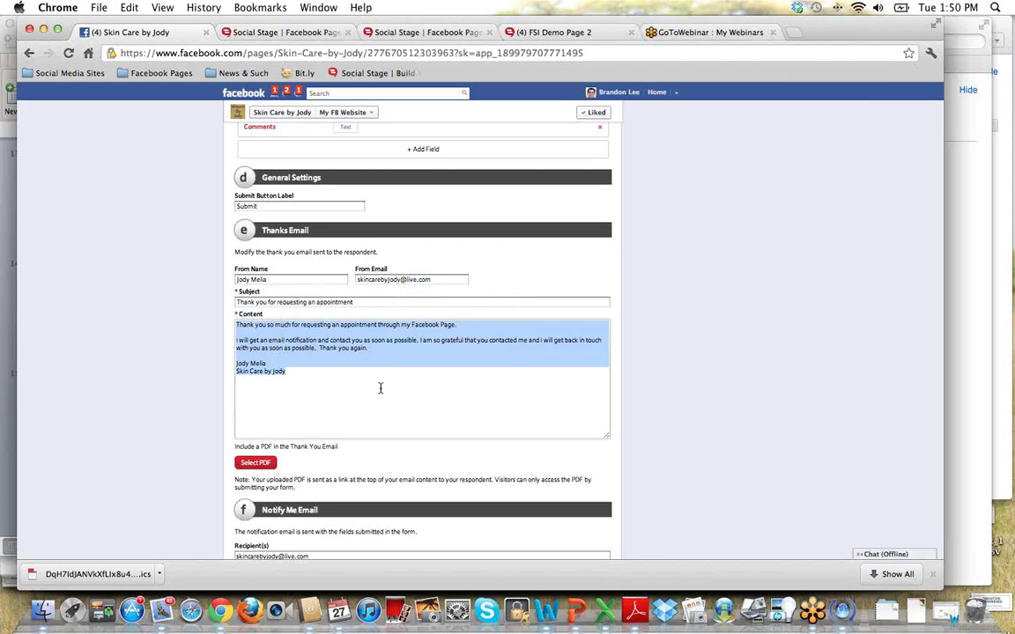
scroll(393, 395, "down", 3)
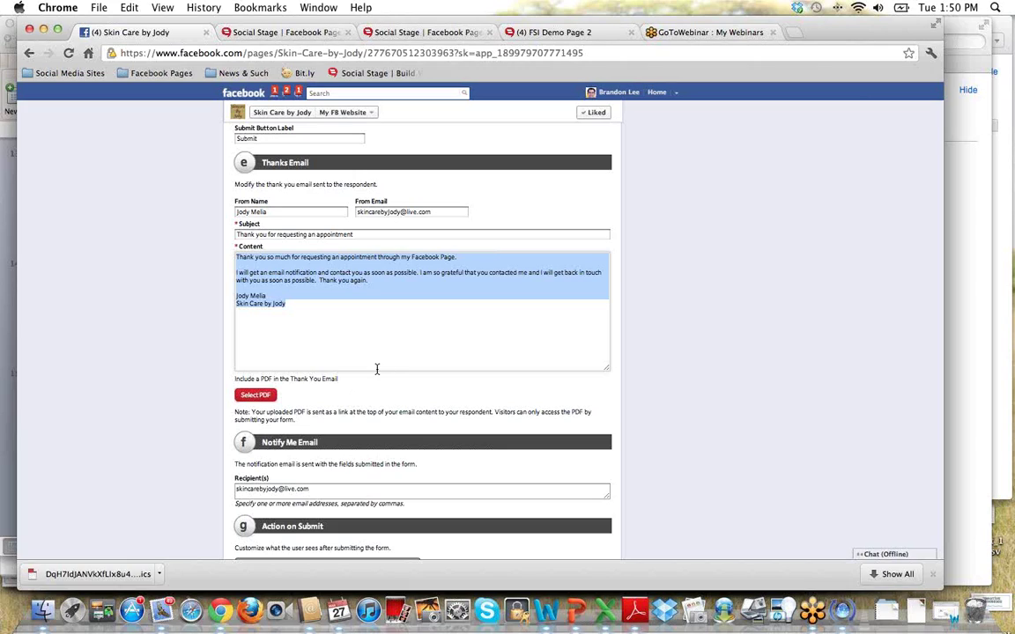
left_click(323, 317)
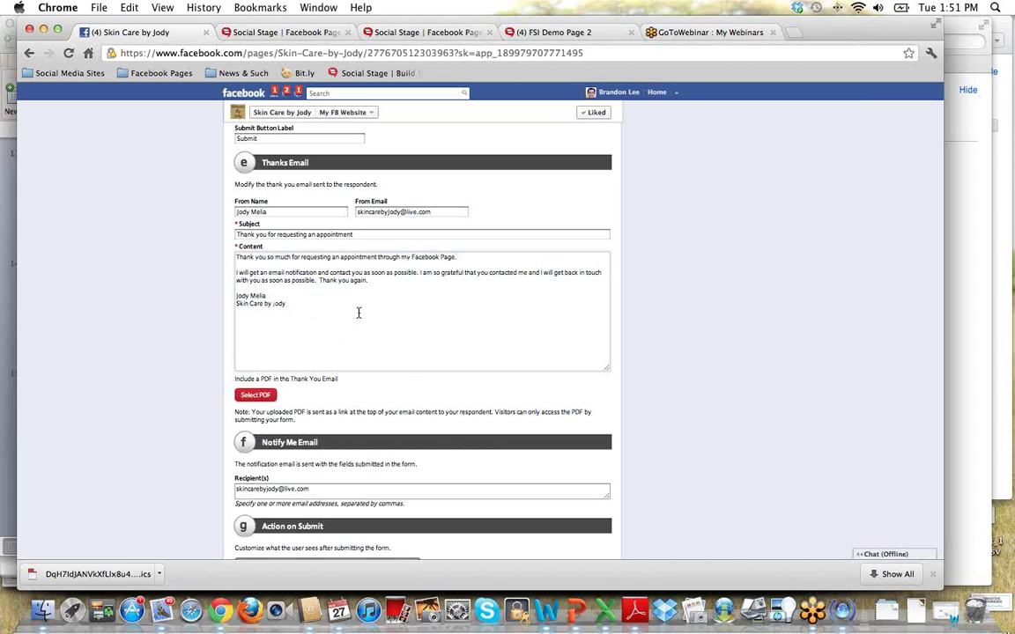
Keep the notification recipient address, then save the appointment settings to finish setup.
scroll(358, 313, "down", 3)
scroll(358, 312, "down", 1)
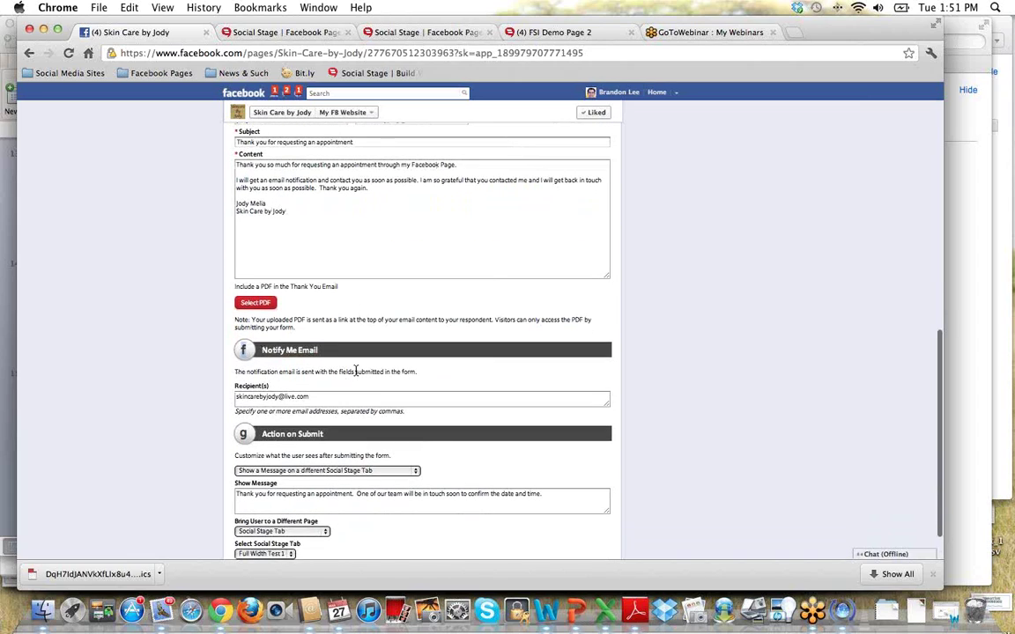
scroll(356, 371, "down", 2)
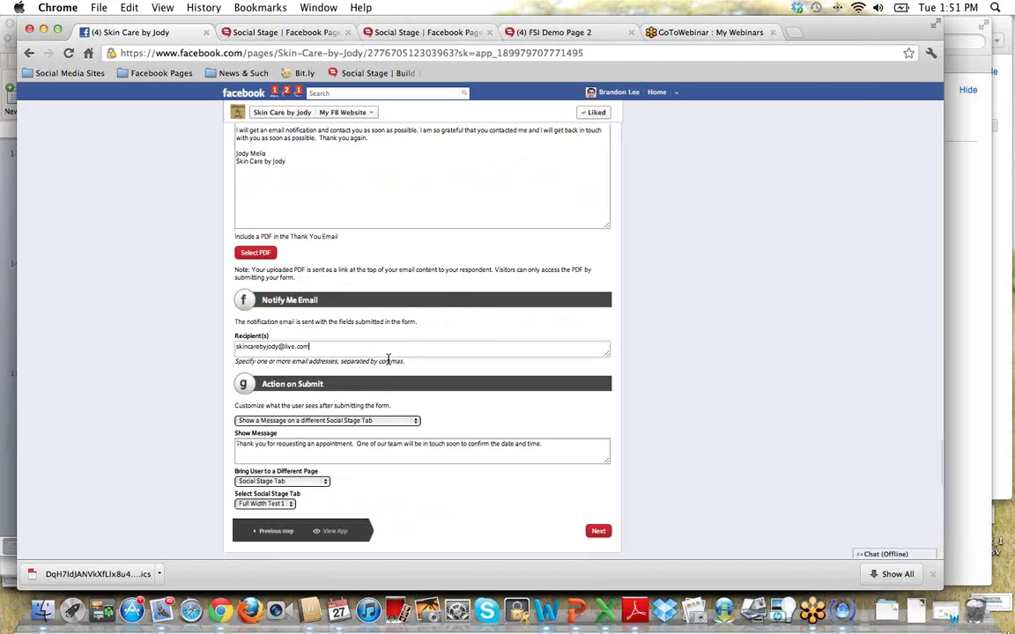
left_click(368, 346)
type(",")
left_click_drag(406, 361, 198, 378)
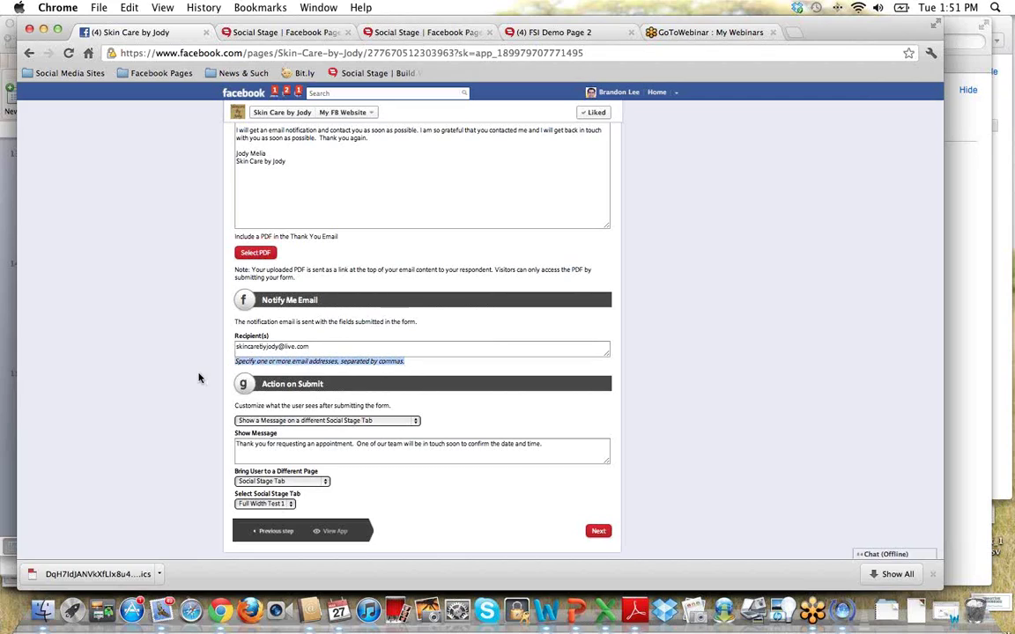
left_click(307, 347)
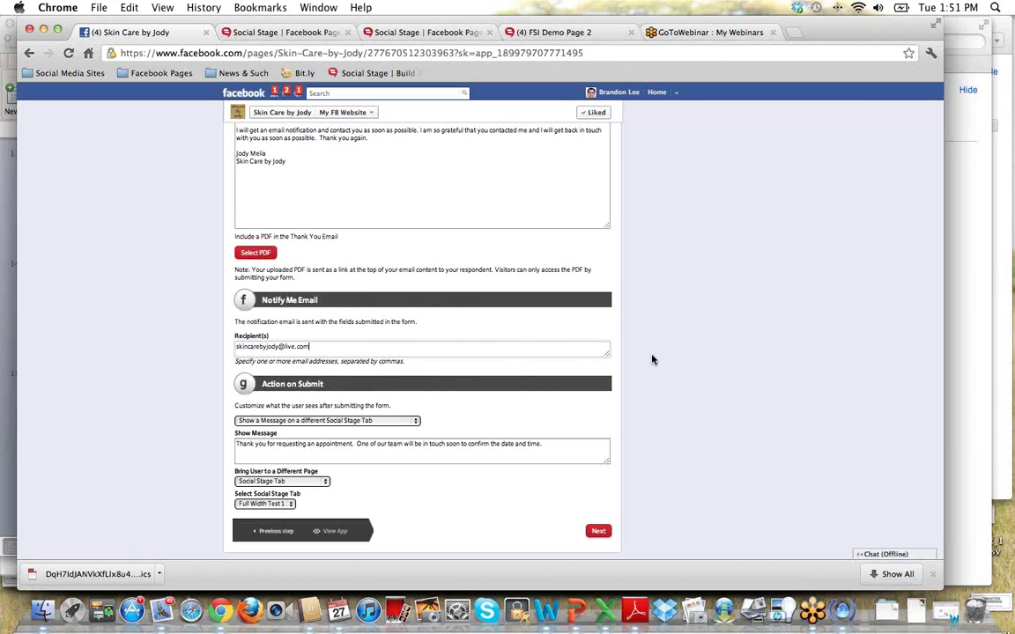
scroll(664, 361, "up", 15)
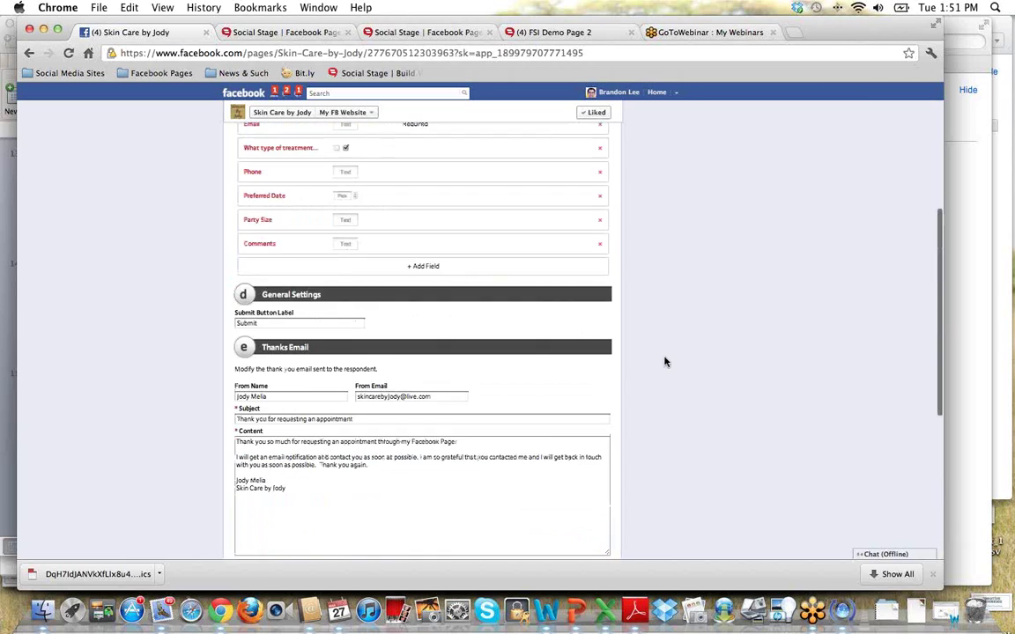
left_click(515, 185)
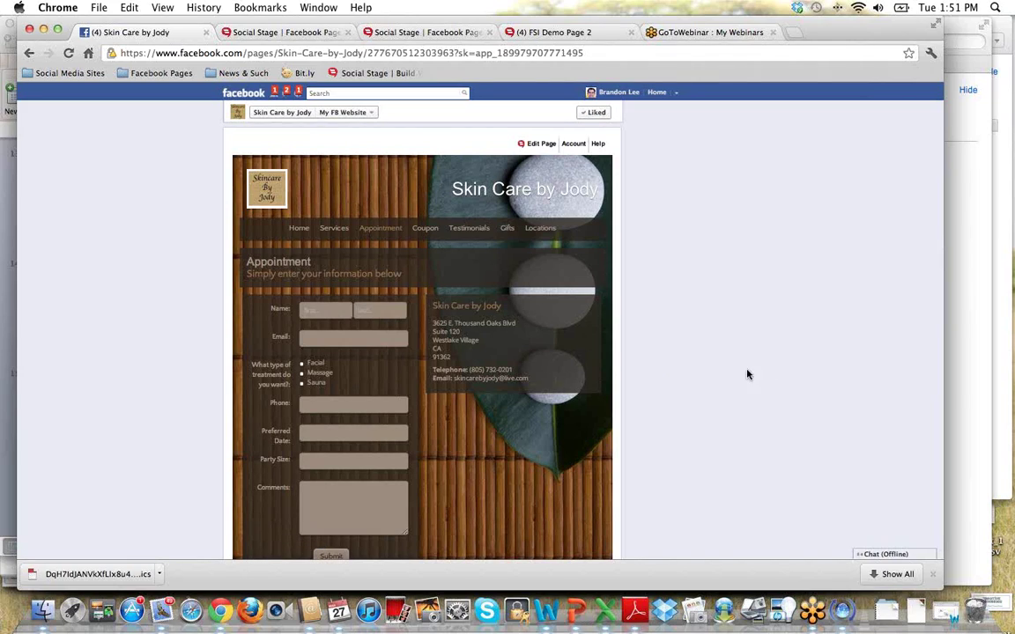
Go to the live app's Services page and reopen its Spa Services Full Width customize step.
left_click(333, 228)
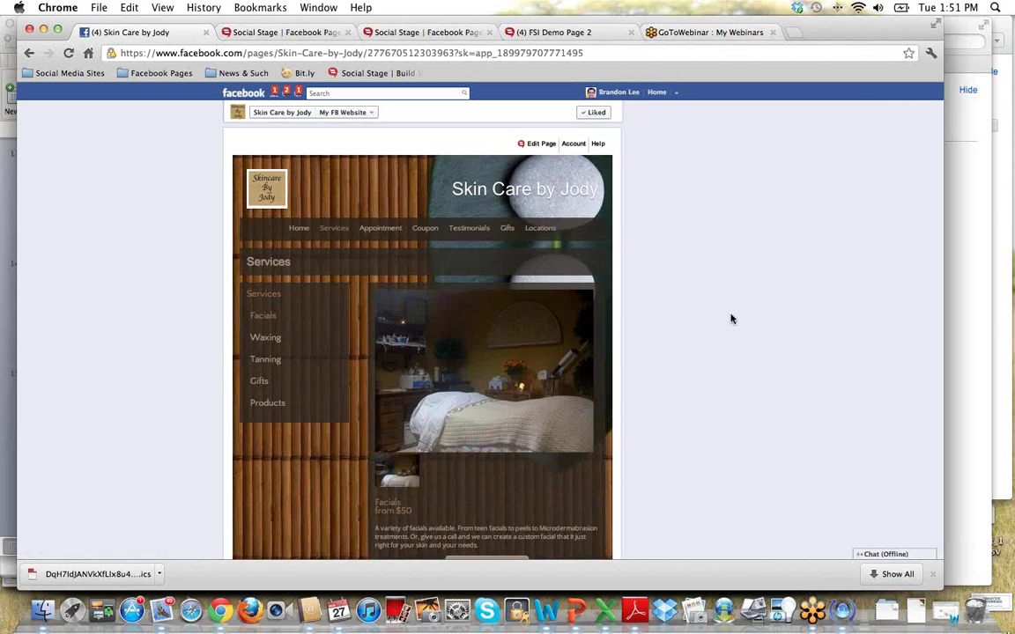
left_click(543, 148)
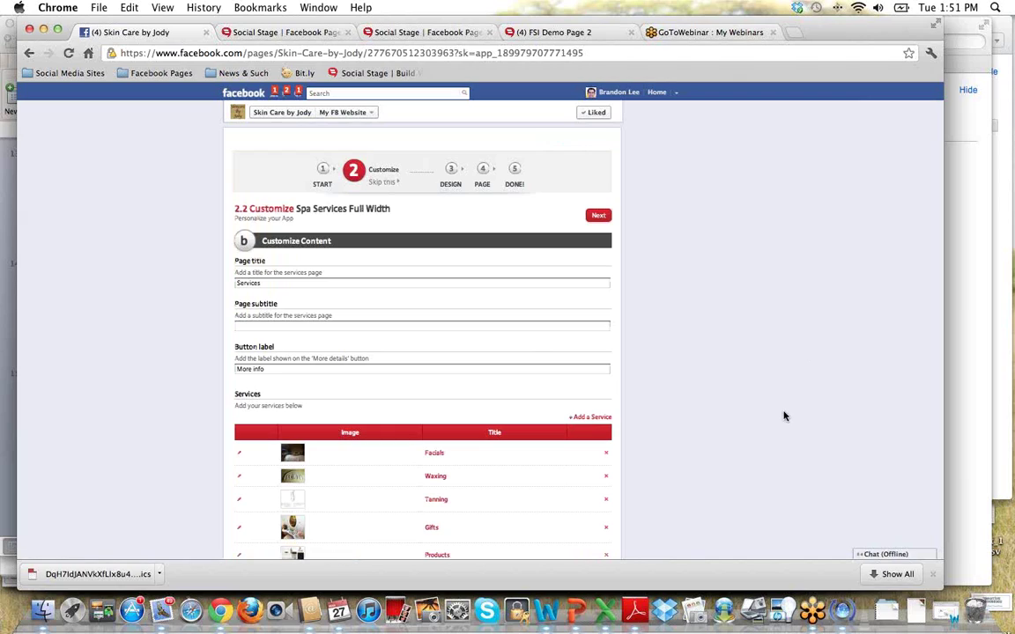
Review the Services page fields, including the More info button label, and save them.
scroll(740, 414, "down", 2)
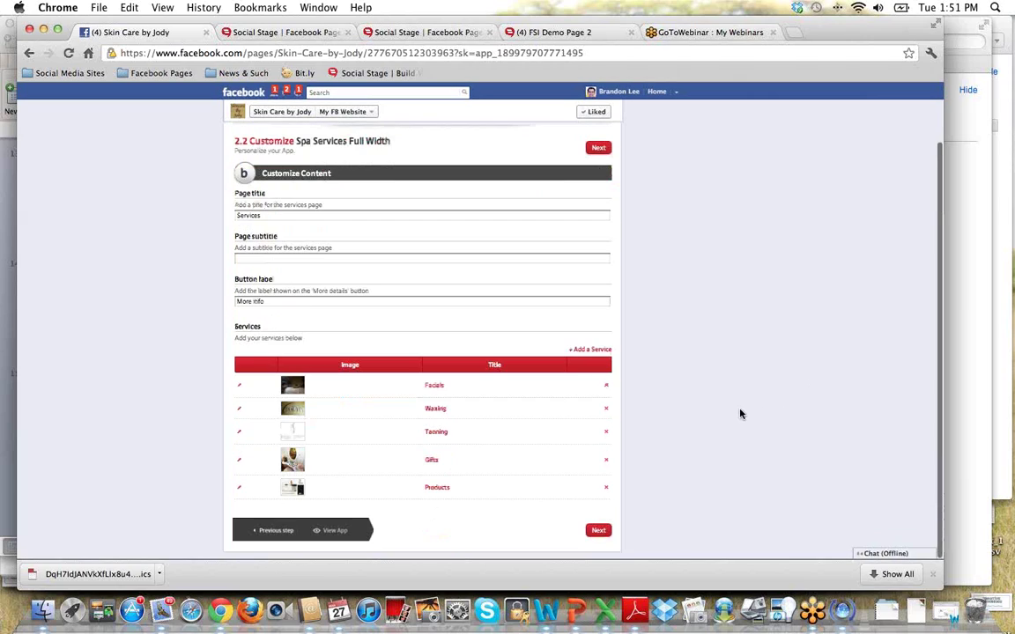
left_click_drag(261, 215, 203, 212)
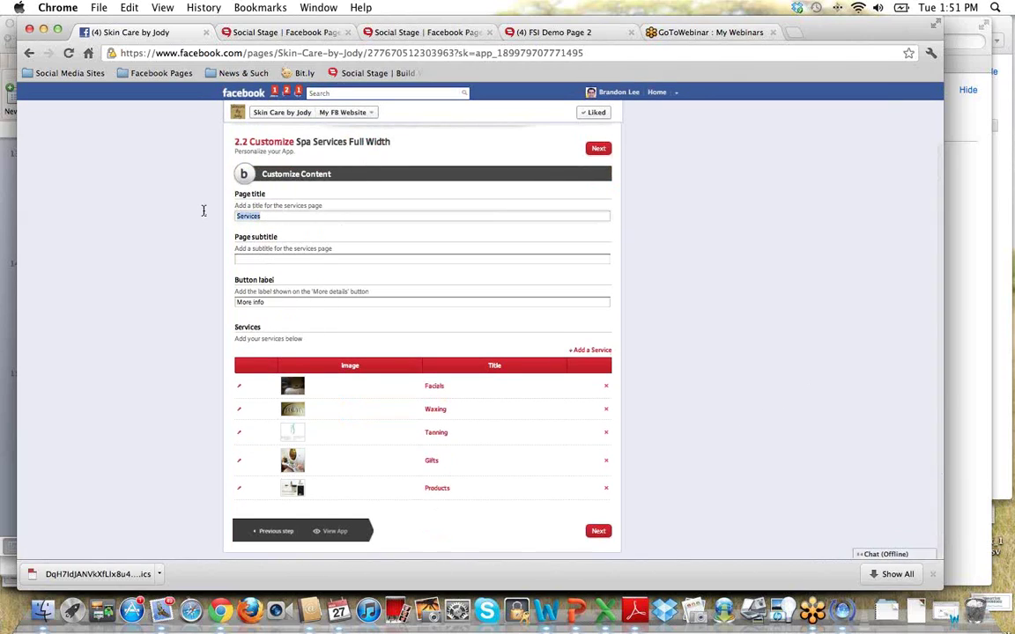
left_click_drag(282, 302, 203, 297)
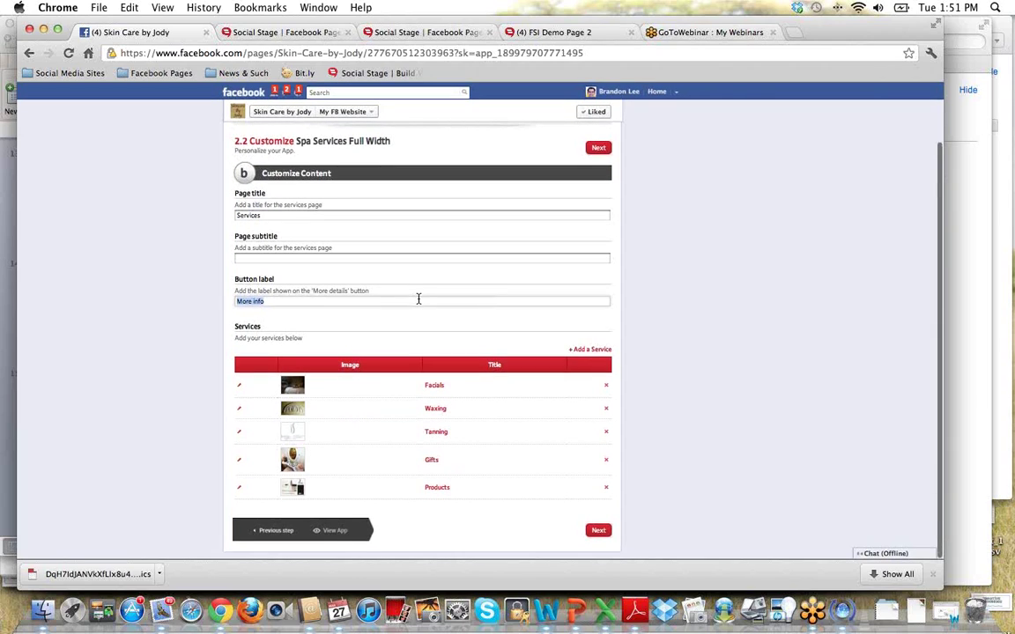
left_click(600, 361)
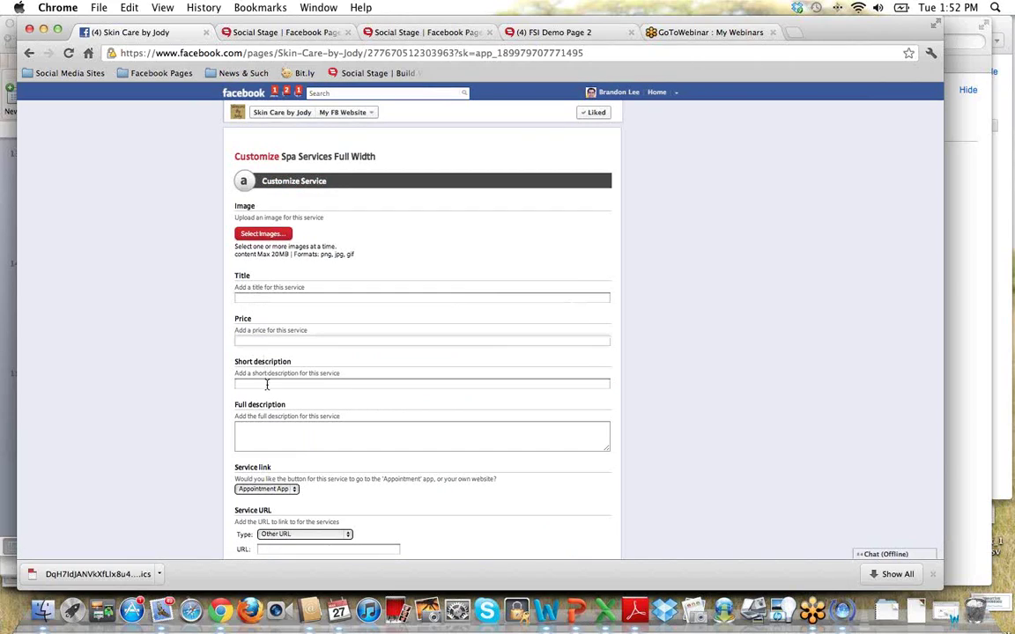
Look over the blank Customize Service form, then reload the My FB Website app.
left_click(396, 438)
scroll(443, 436, "down", 3)
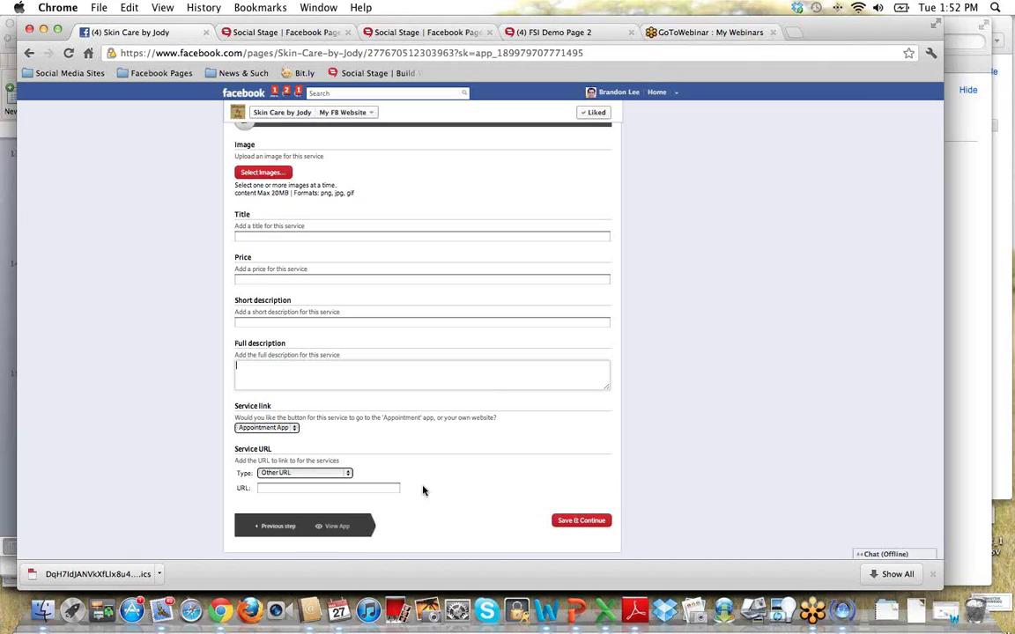
left_click(271, 487)
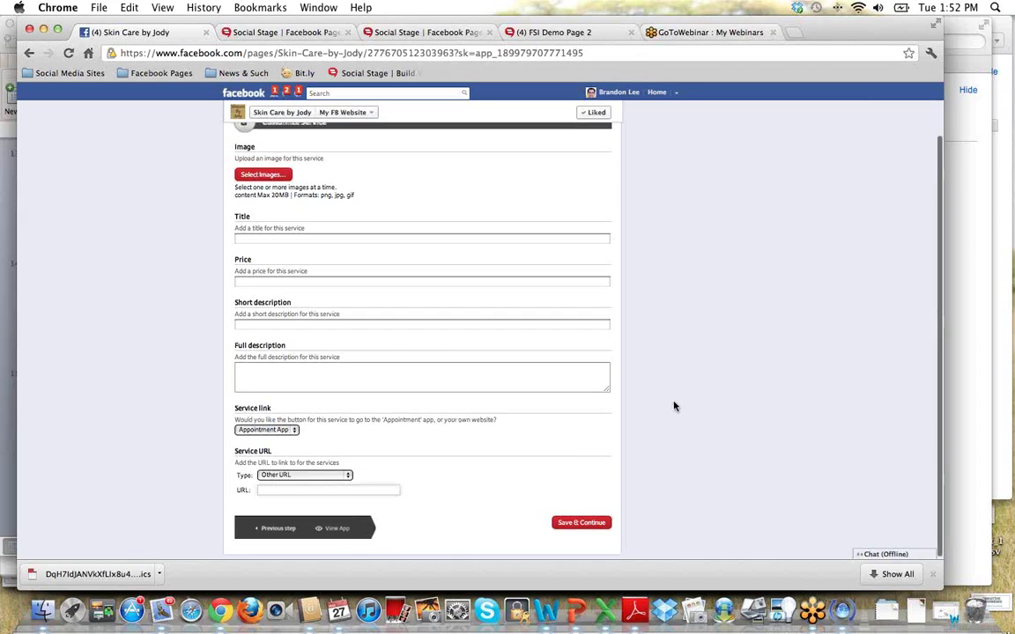
scroll(675, 405, "up", 3)
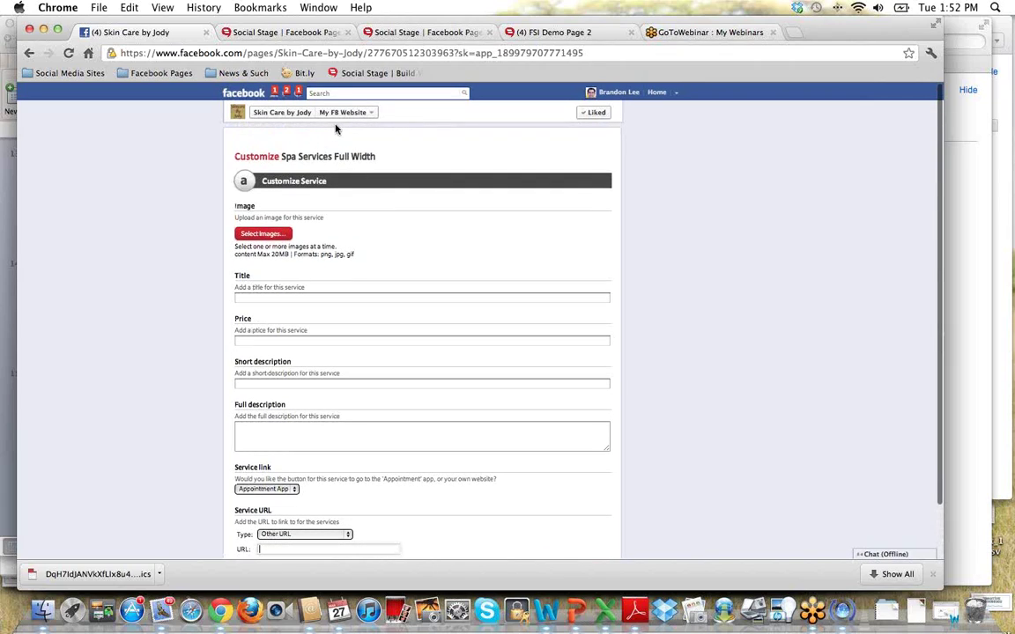
left_click(339, 113)
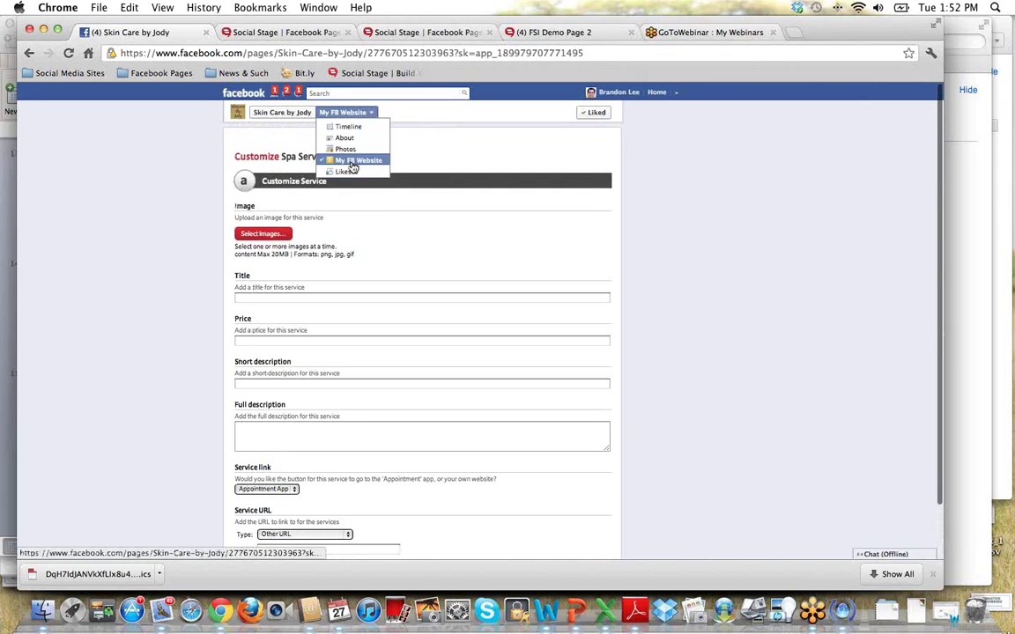
left_click(356, 161)
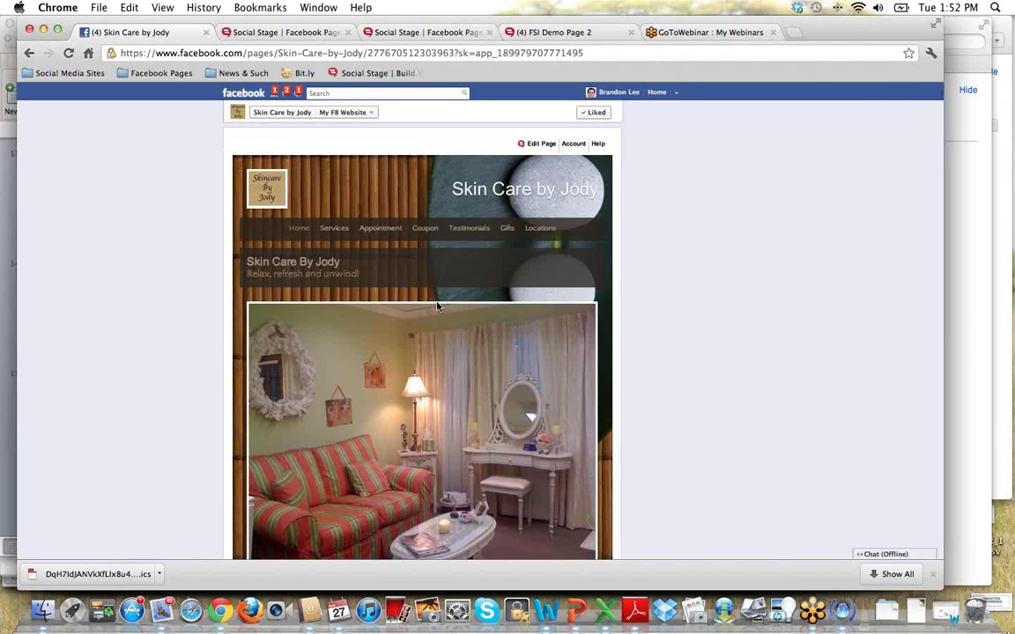
Open the Home page's Spa Welcome customization and scroll to its title, subtitle, media and welcome text.
scroll(458, 423, "down", 2)
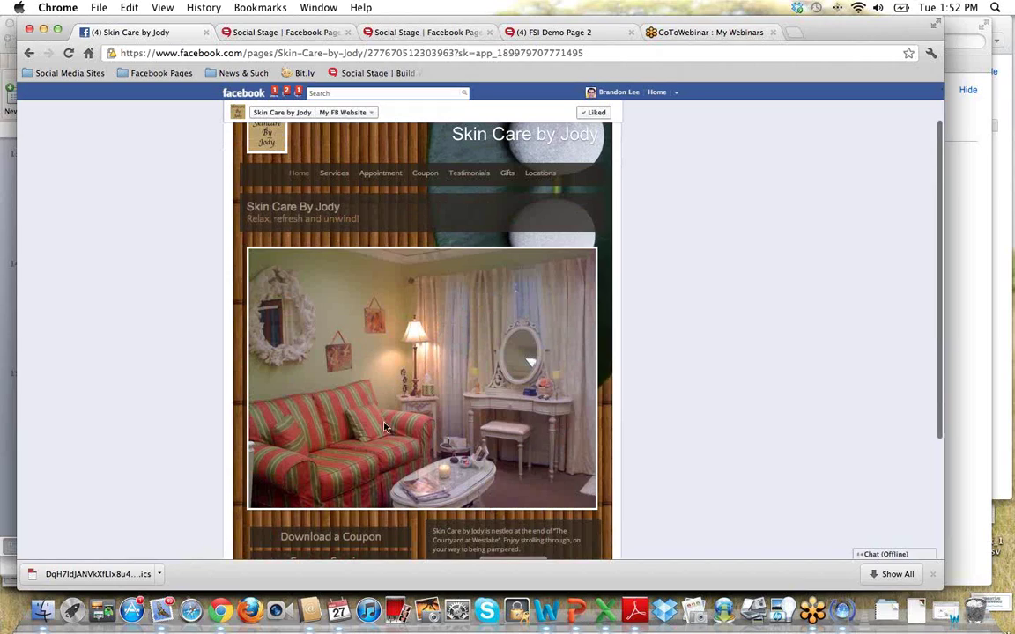
scroll(468, 376, "up", 2)
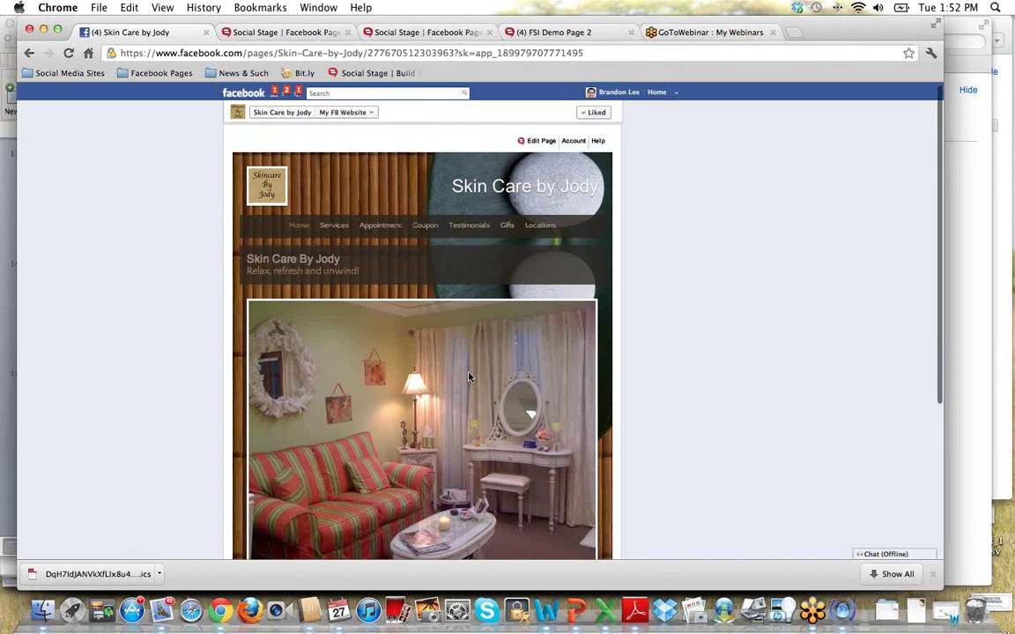
mouse_move(543, 147)
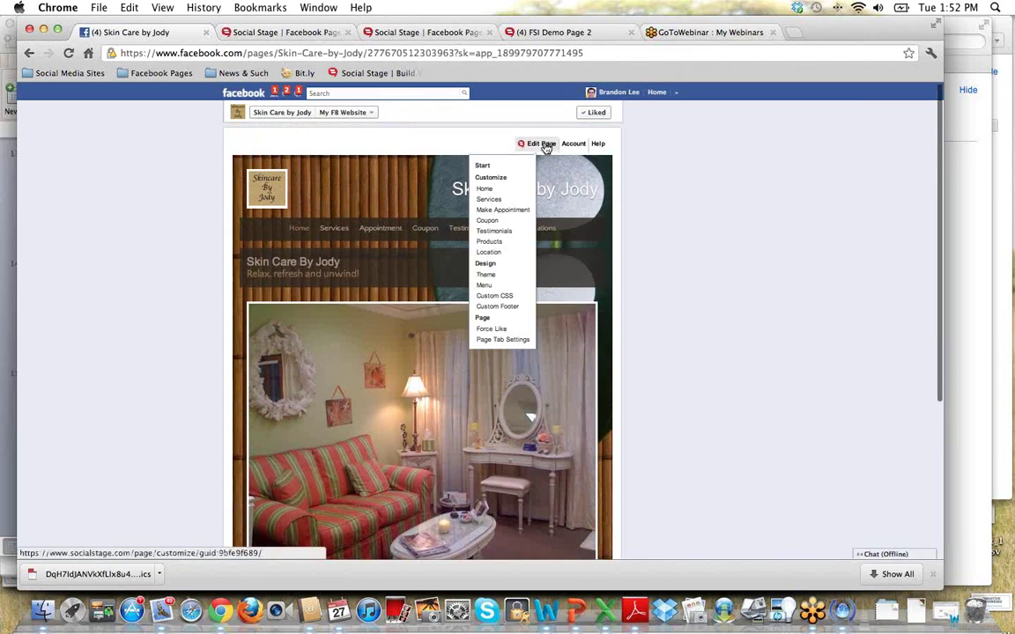
left_click(508, 193)
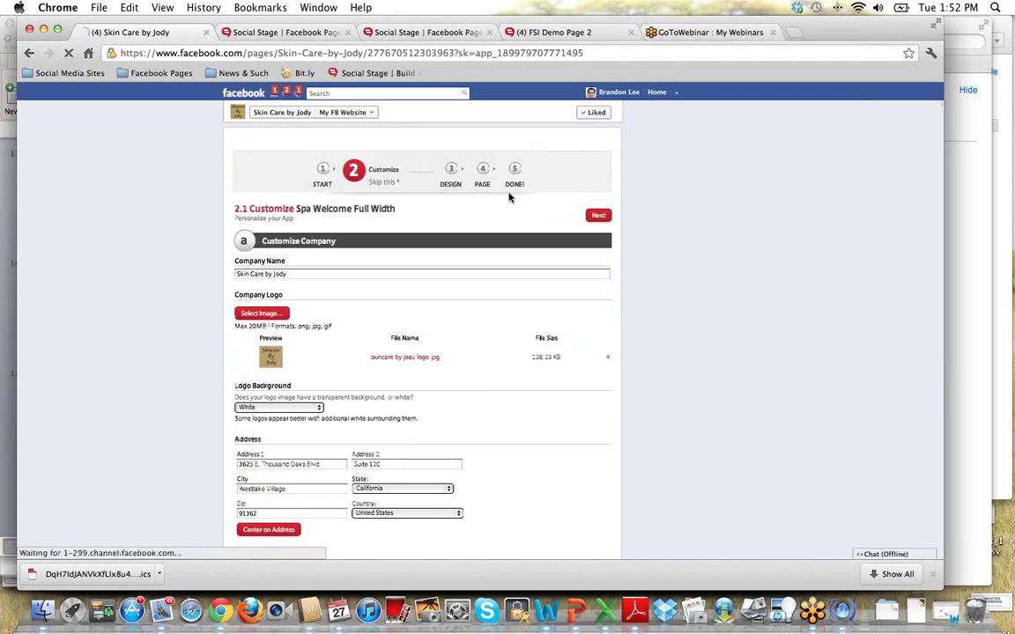
scroll(457, 333, "down", 3)
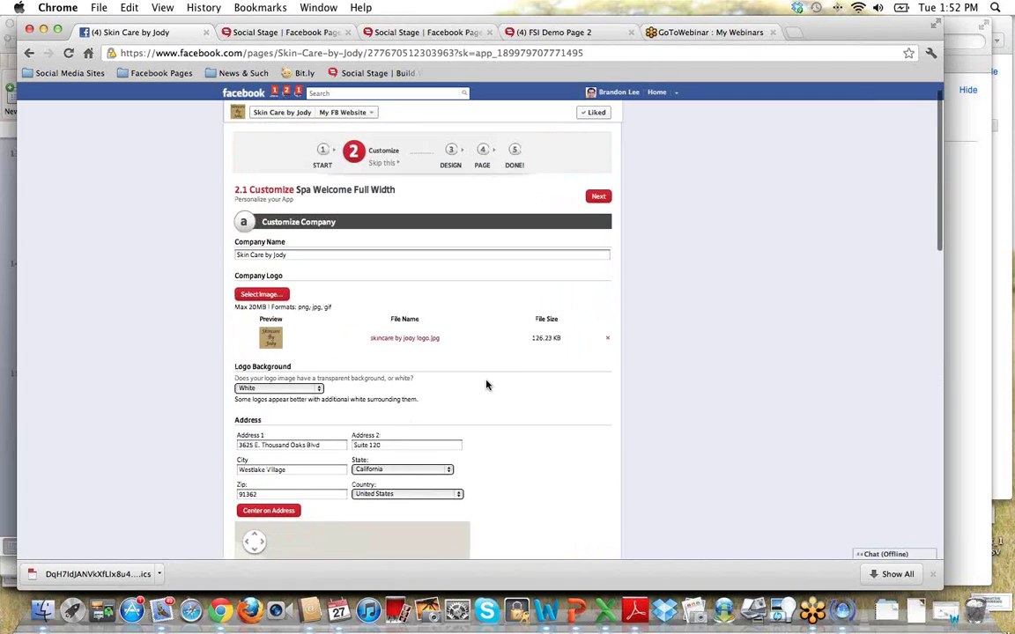
scroll(486, 384, "down", 3)
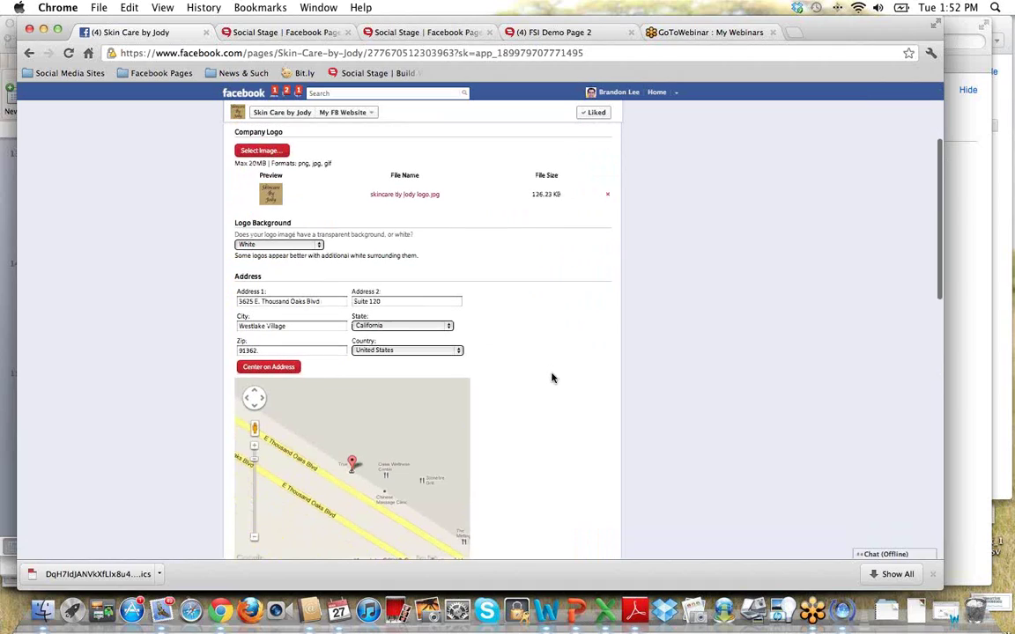
scroll(551, 378, "down", 5)
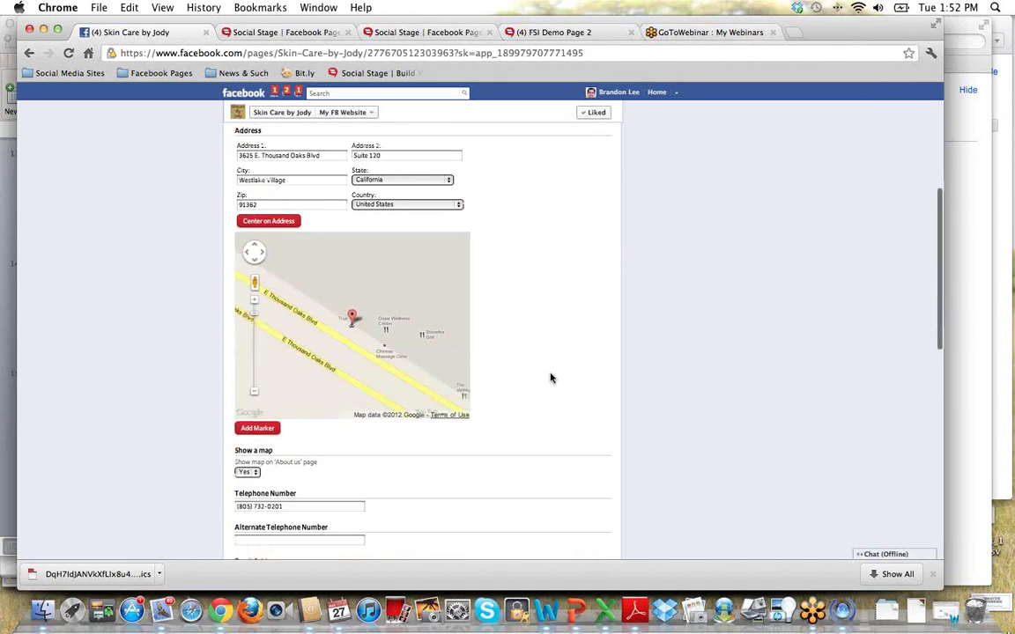
scroll(550, 378, "down", 7)
scroll(539, 378, "down", 14)
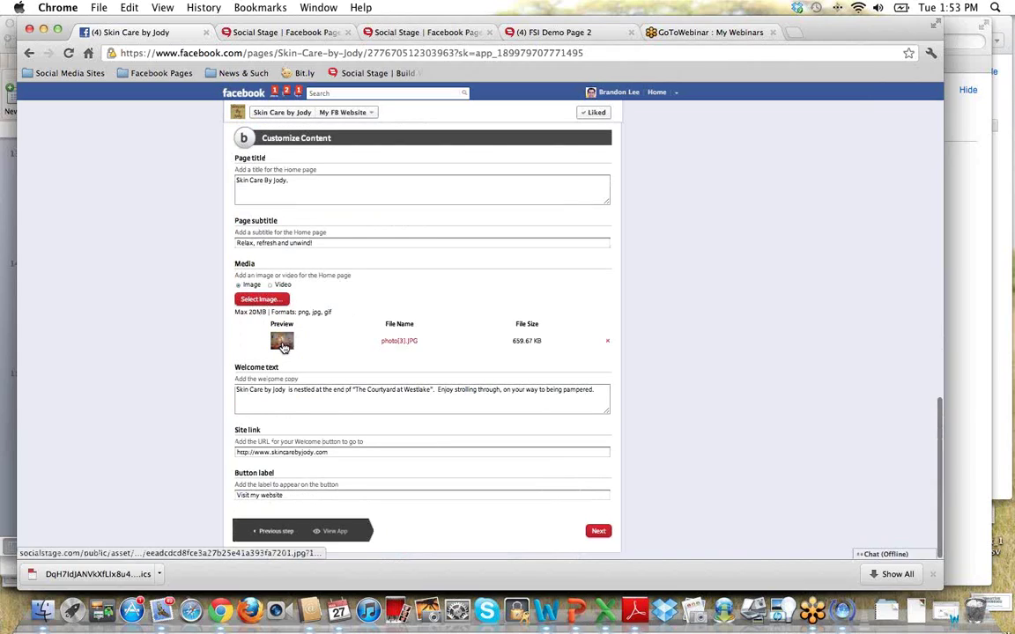
Switch the Home page media from an image to a YouTube video.
left_click(258, 303)
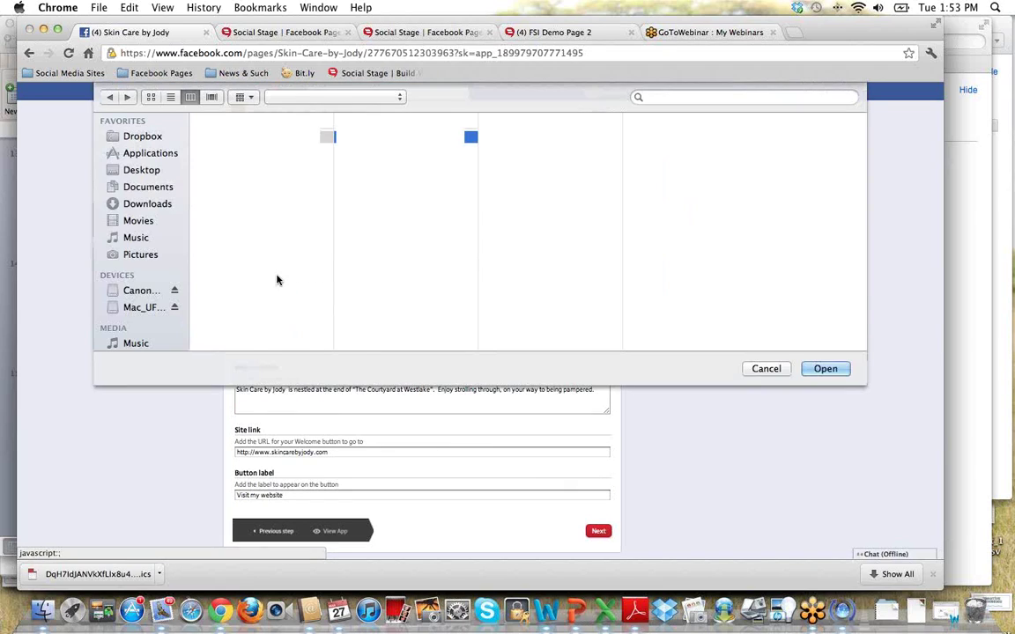
left_click(768, 370)
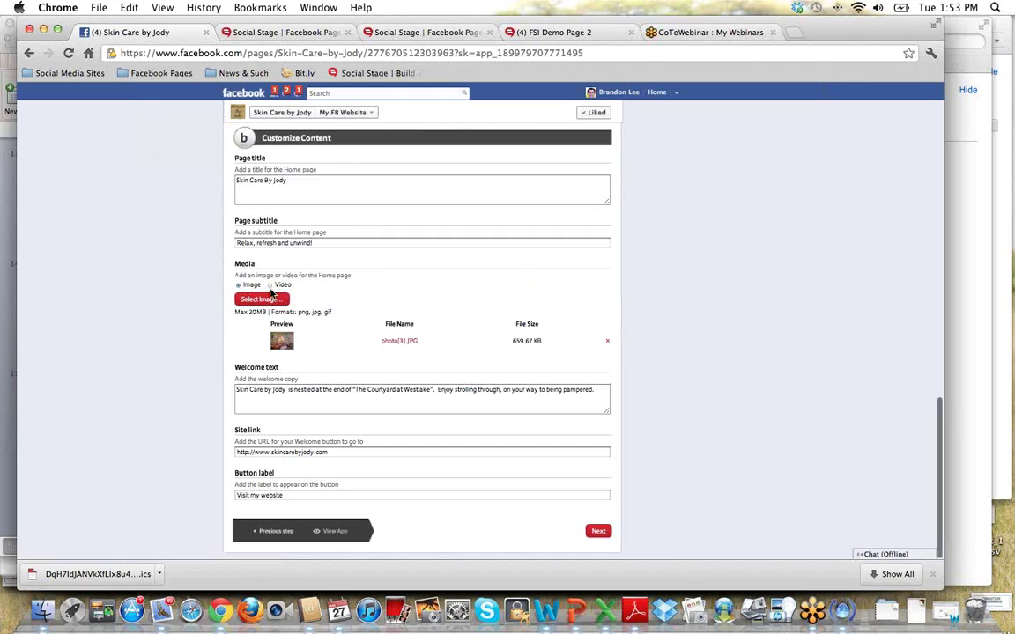
left_click(271, 287)
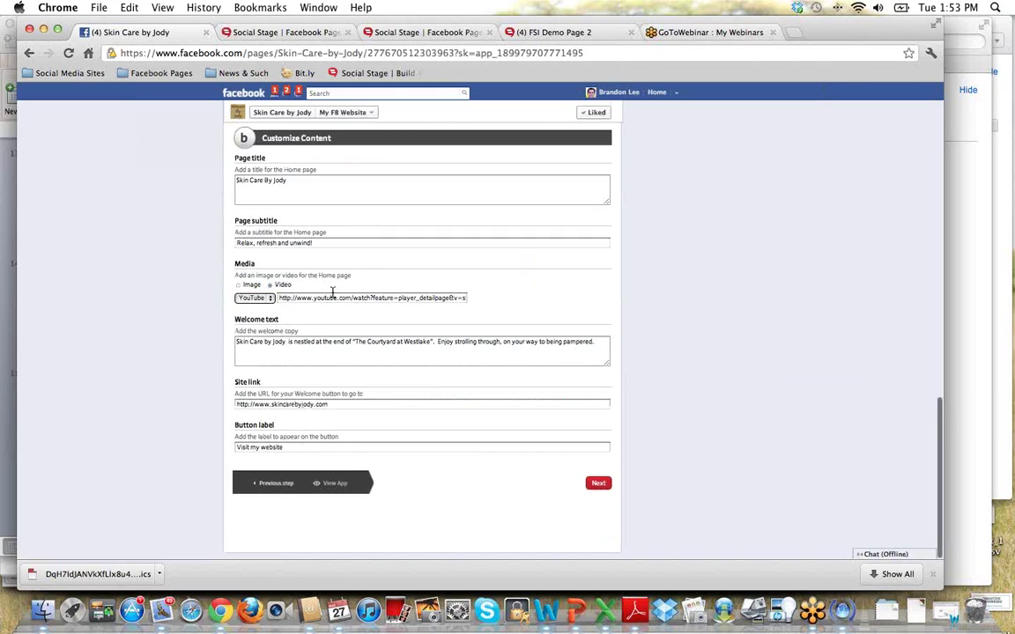
left_click(270, 298)
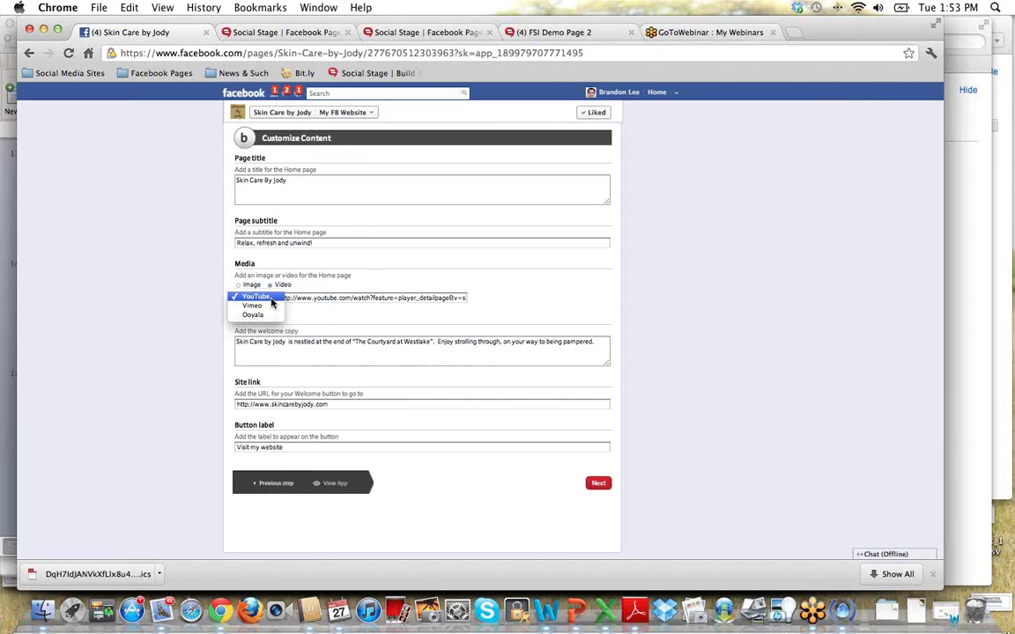
left_click(272, 298)
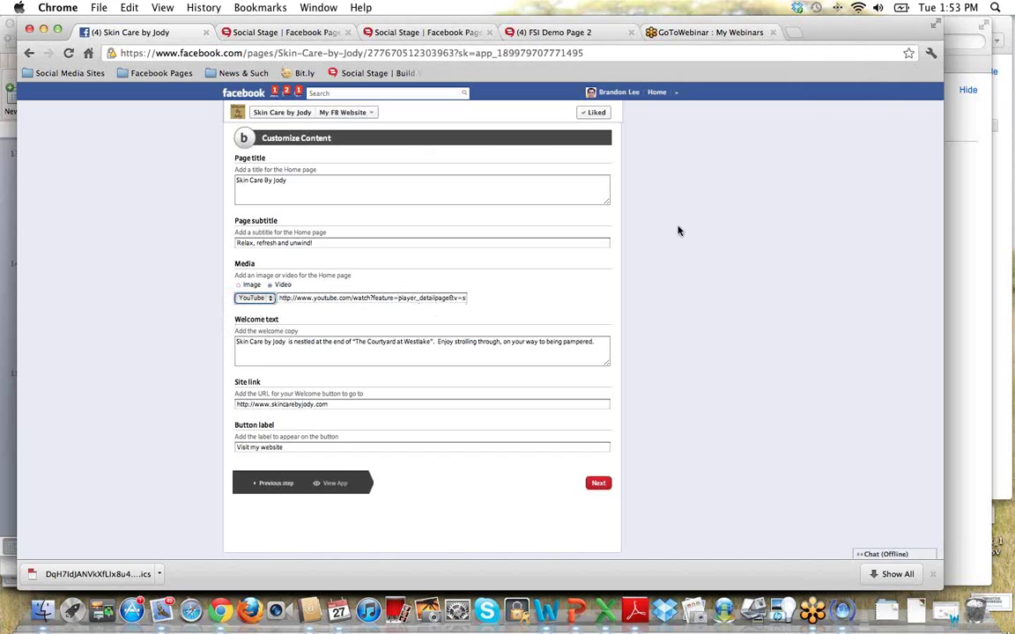
right_click(317, 297)
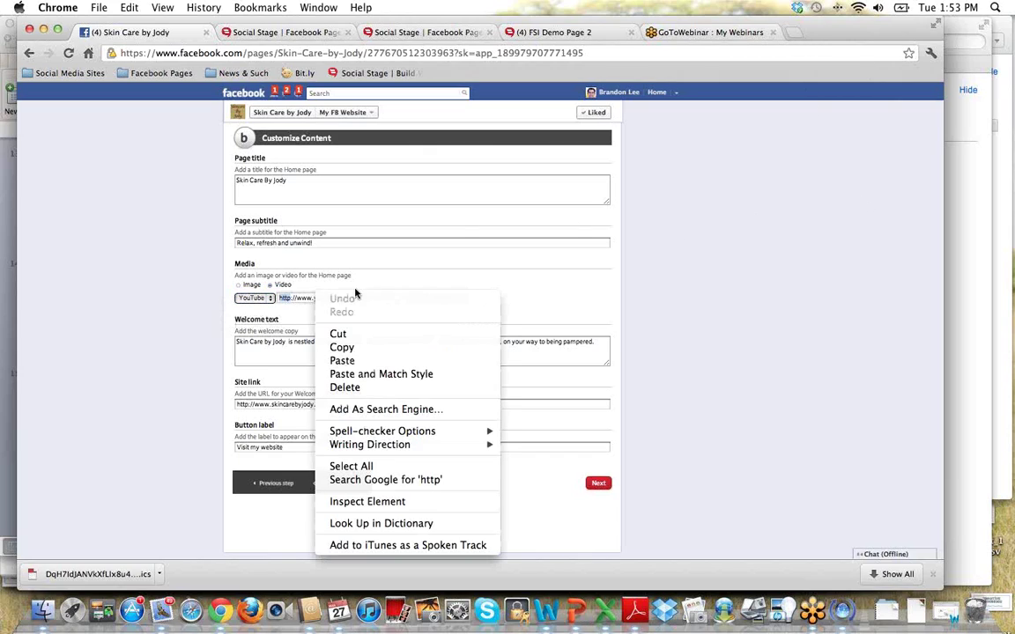
left_click(650, 300)
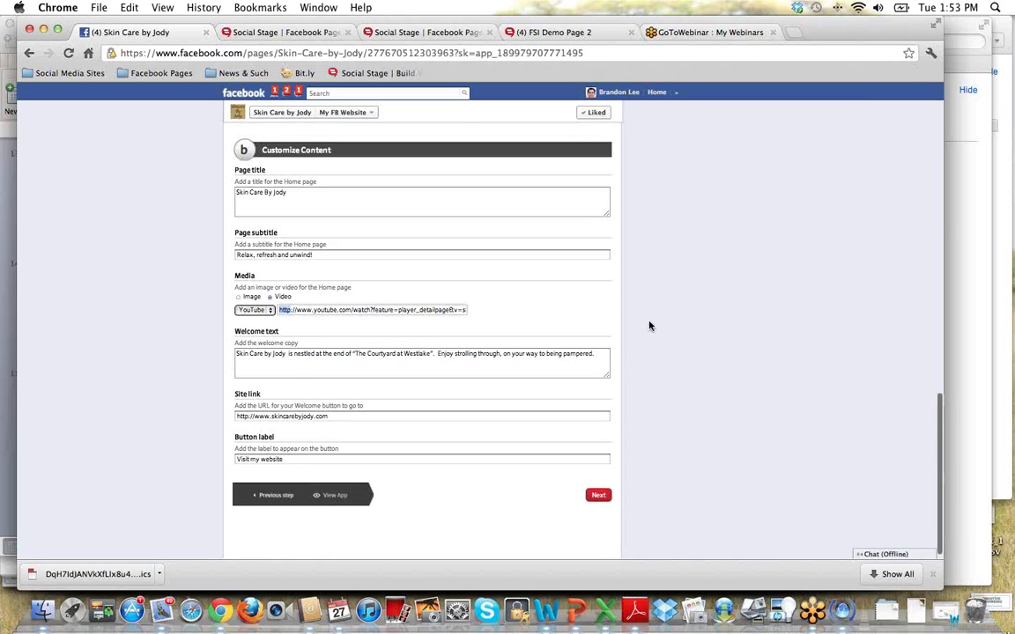
scroll(652, 322, "up", 15)
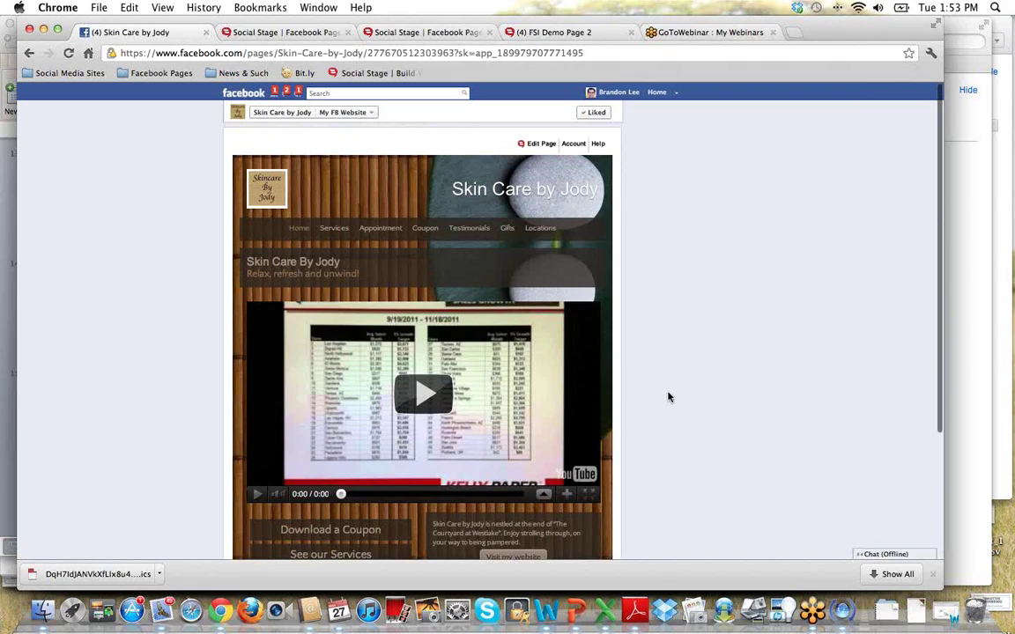
Reopen the Home page customization form and scroll to its Media setting.
scroll(667, 397, "down", 3)
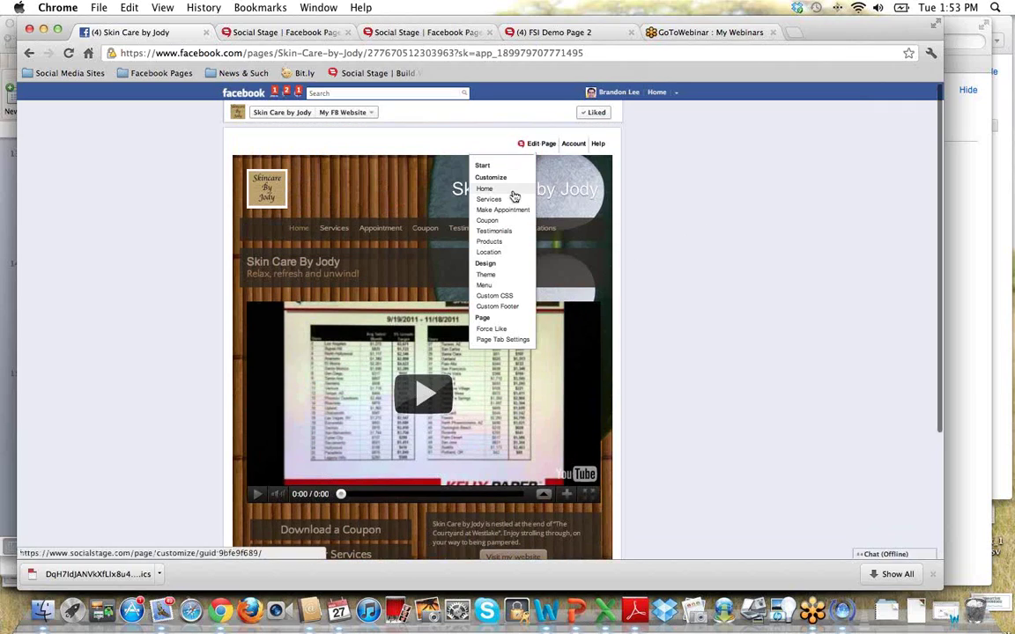
left_click(515, 196)
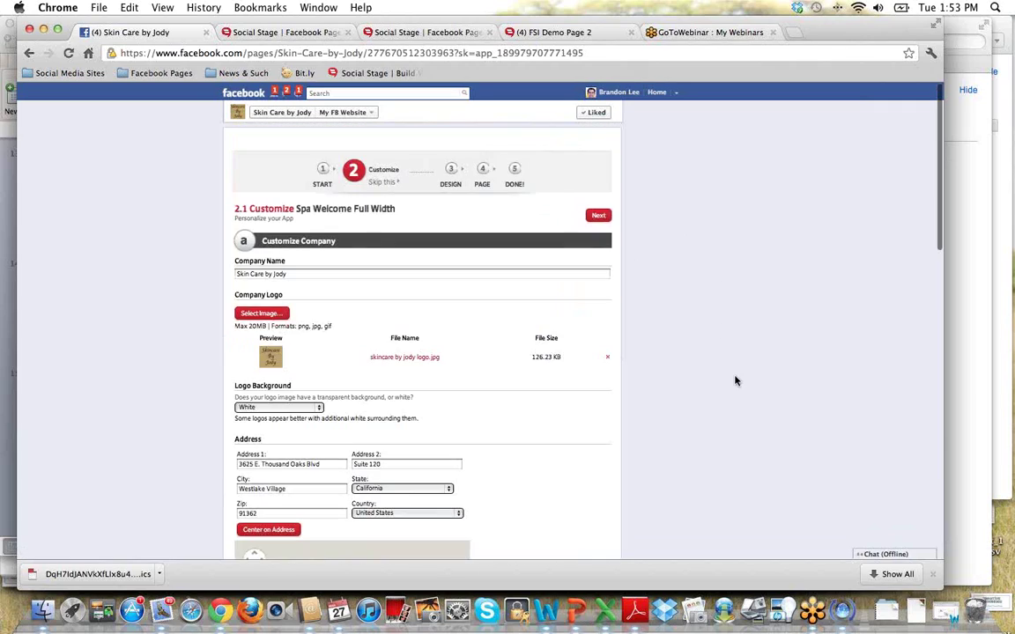
scroll(722, 389, "down", 10)
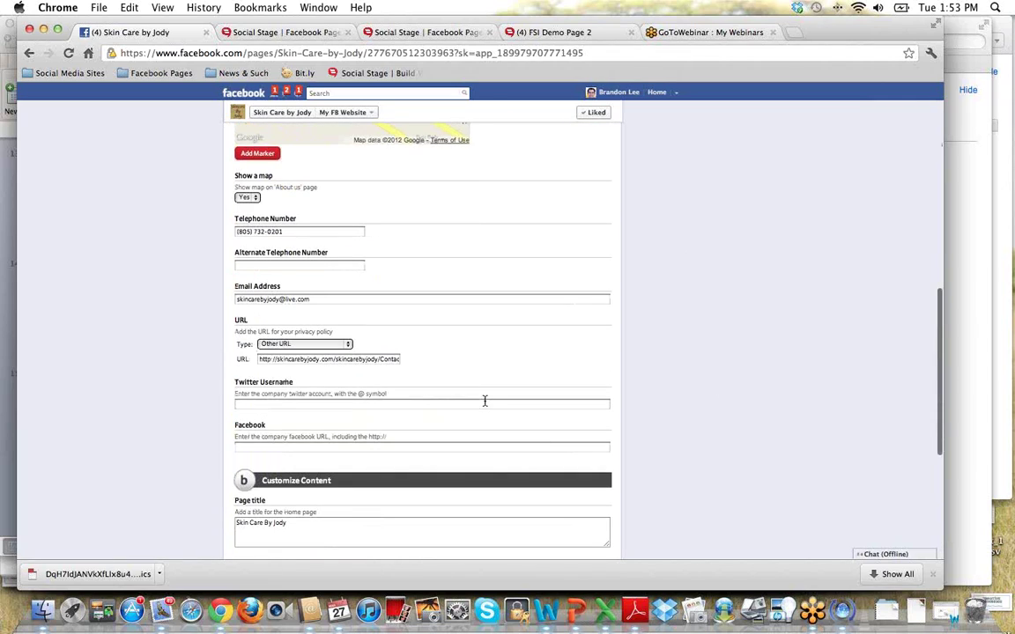
scroll(484, 400, "down", 4)
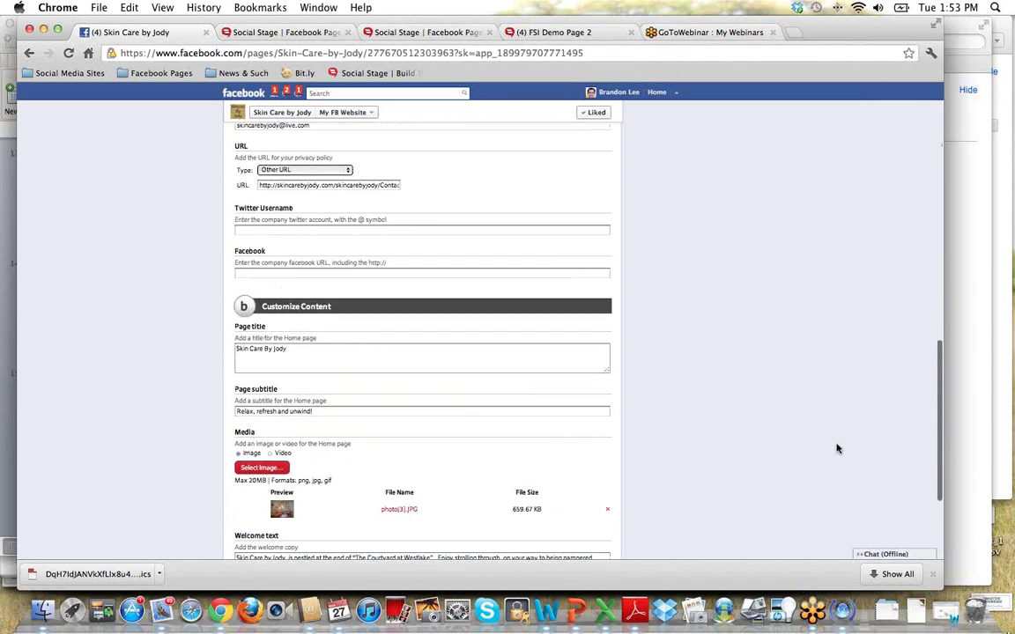
scroll(751, 426, "up", 15)
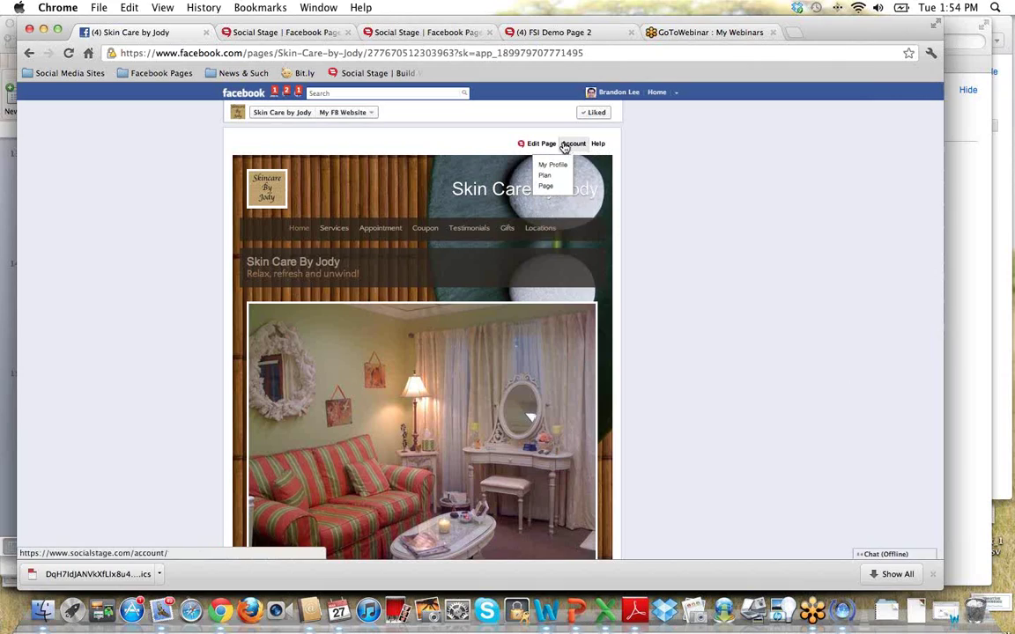
mouse_move(539, 145)
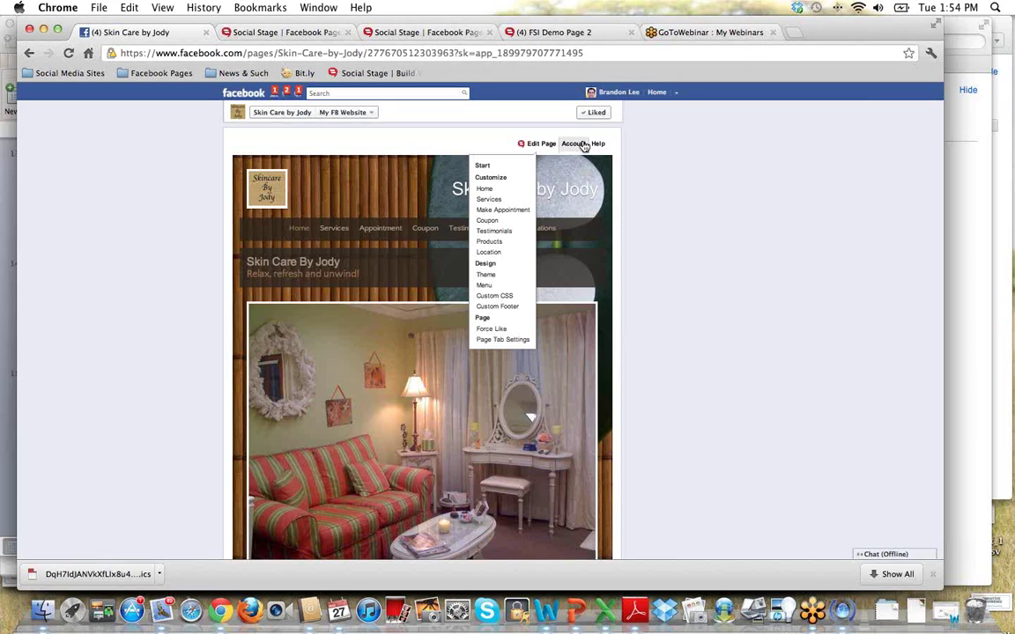
mouse_move(596, 146)
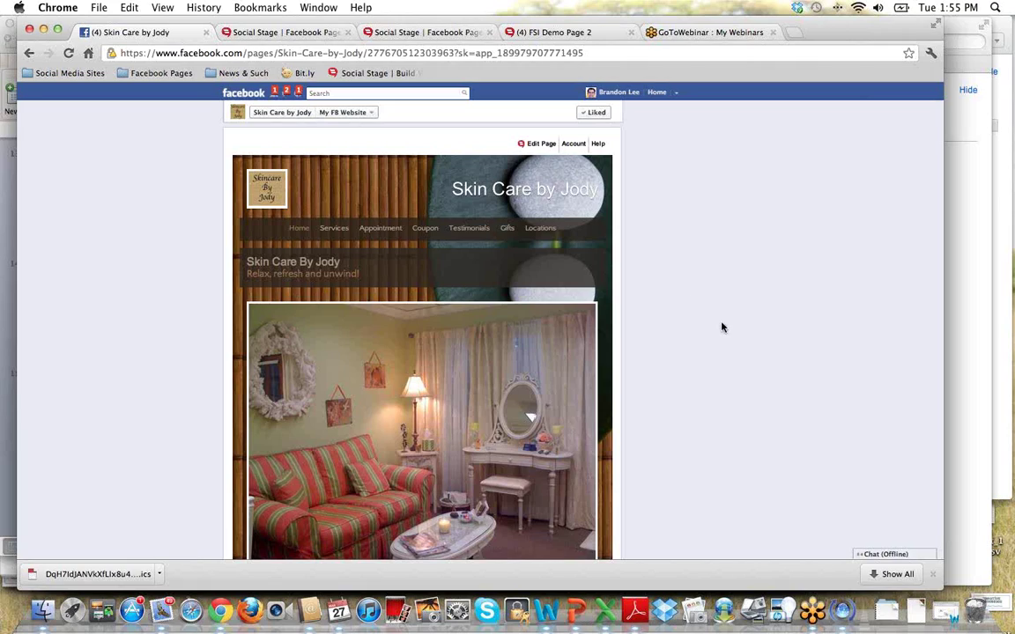
scroll(721, 326, "down", 2)
scroll(724, 354, "up", 1)
From the Social Stage get started page, show the Apps grid and browse the installable apps.
left_click(423, 32)
left_click(517, 117)
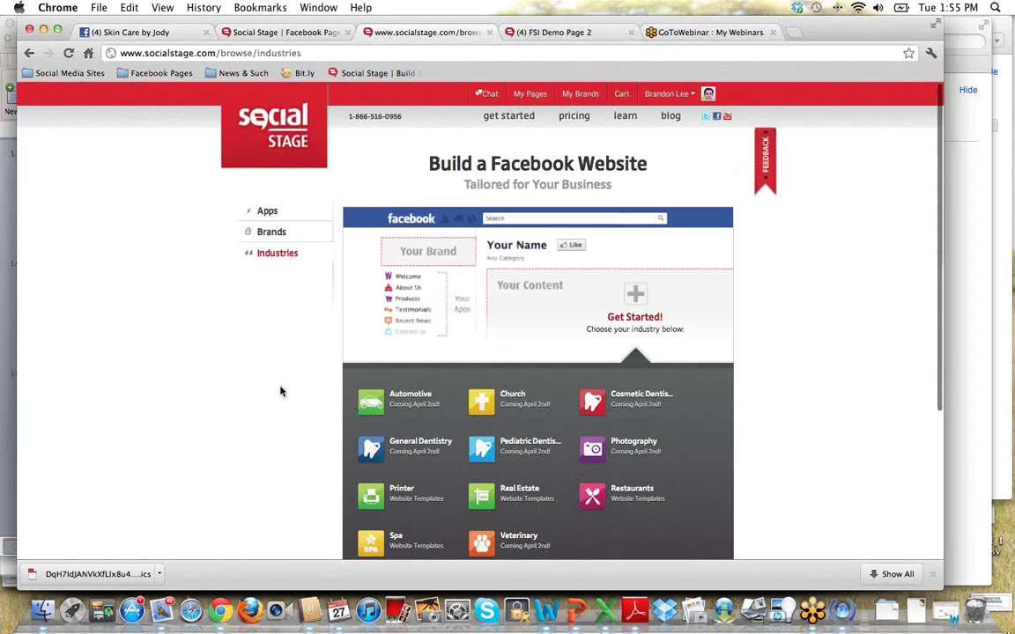
left_click(266, 213)
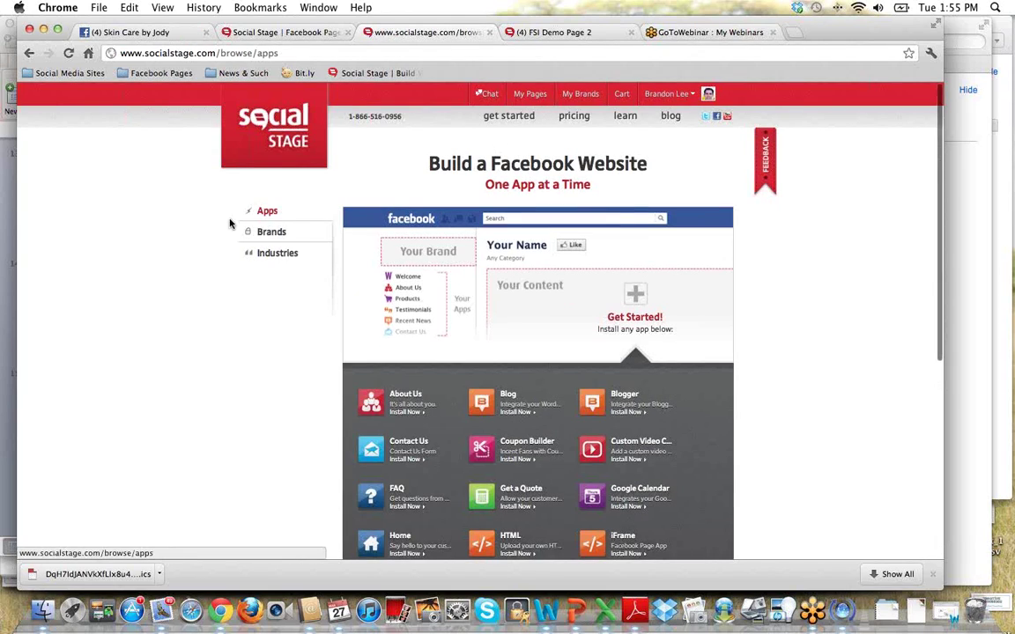
scroll(233, 508, "down", 2)
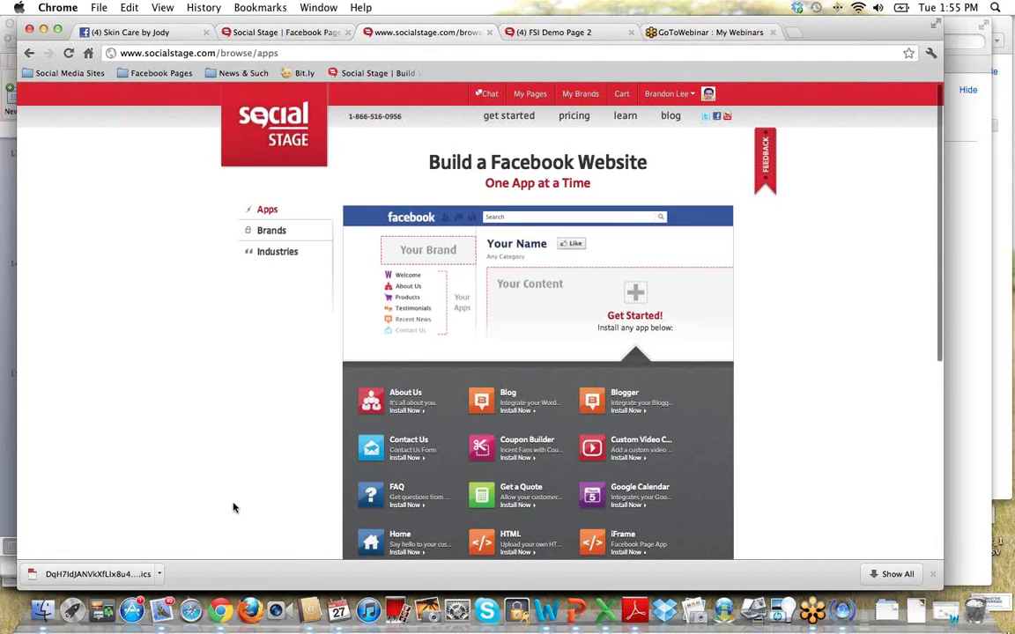
scroll(233, 507, "down", 5)
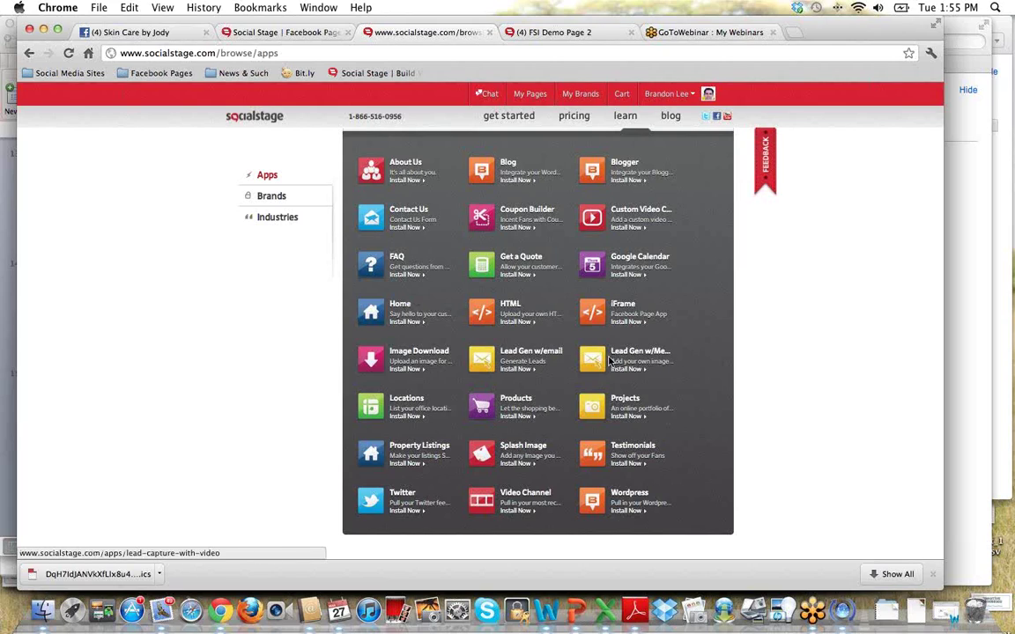
Start installing the Home app with FSI Sample-Demo Page as its target Facebook page.
left_click(406, 322)
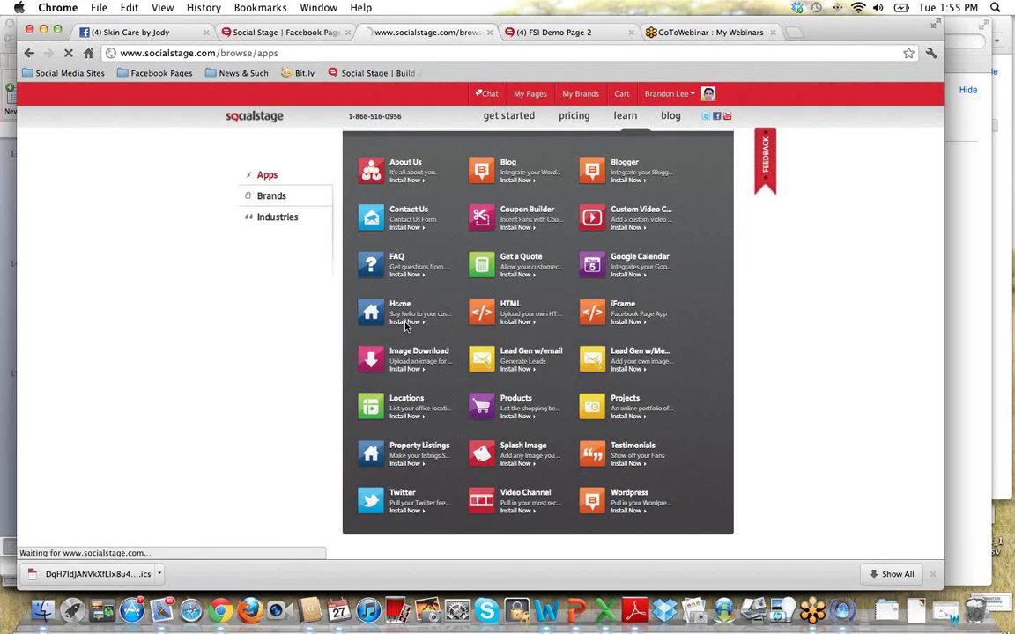
left_click(540, 333)
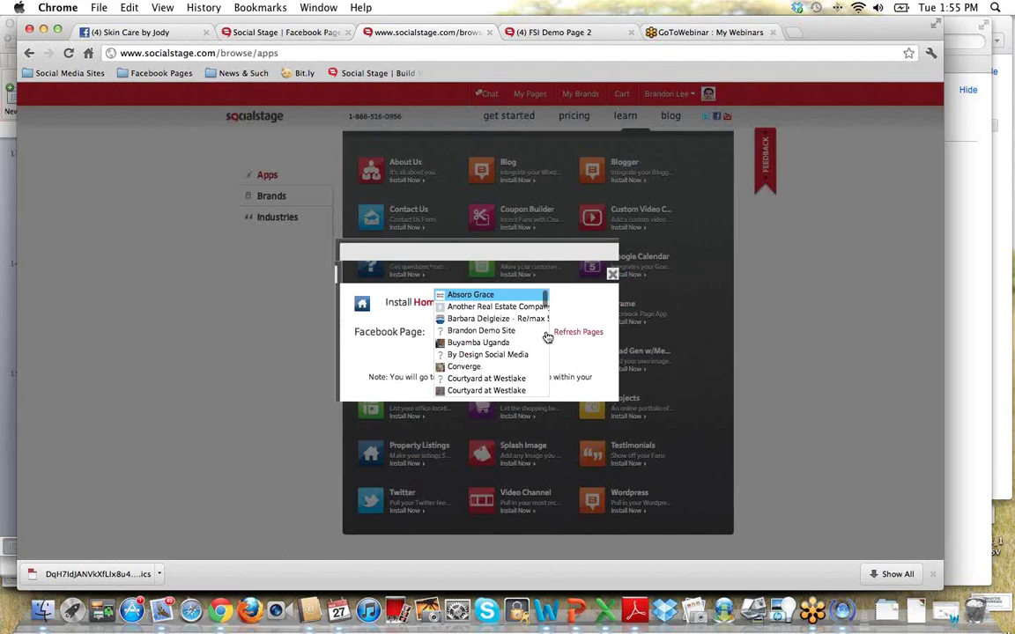
scroll(503, 384, "down", 5)
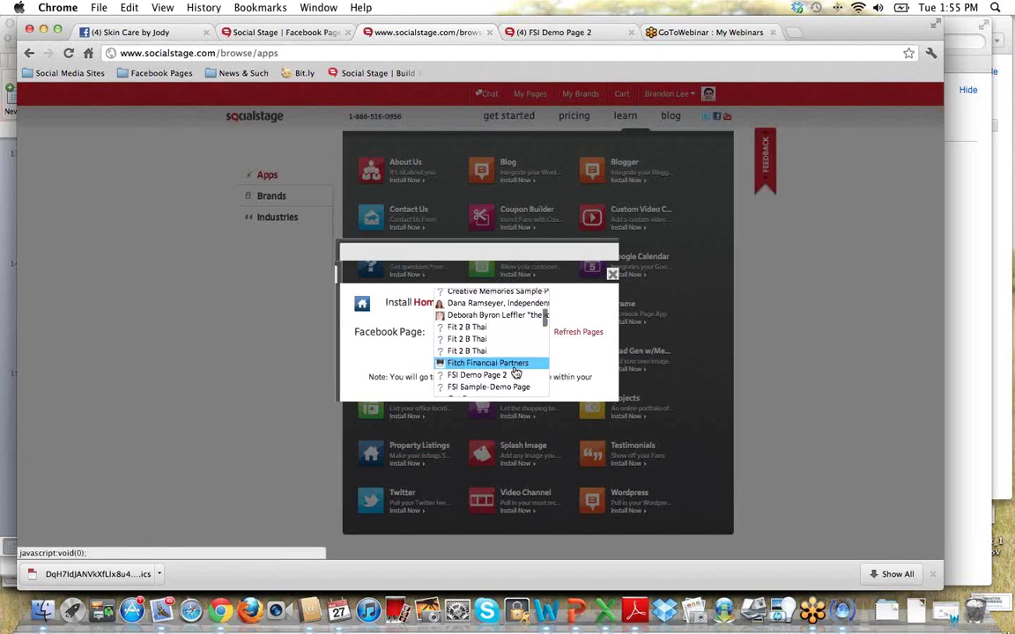
scroll(503, 382, "down", 3)
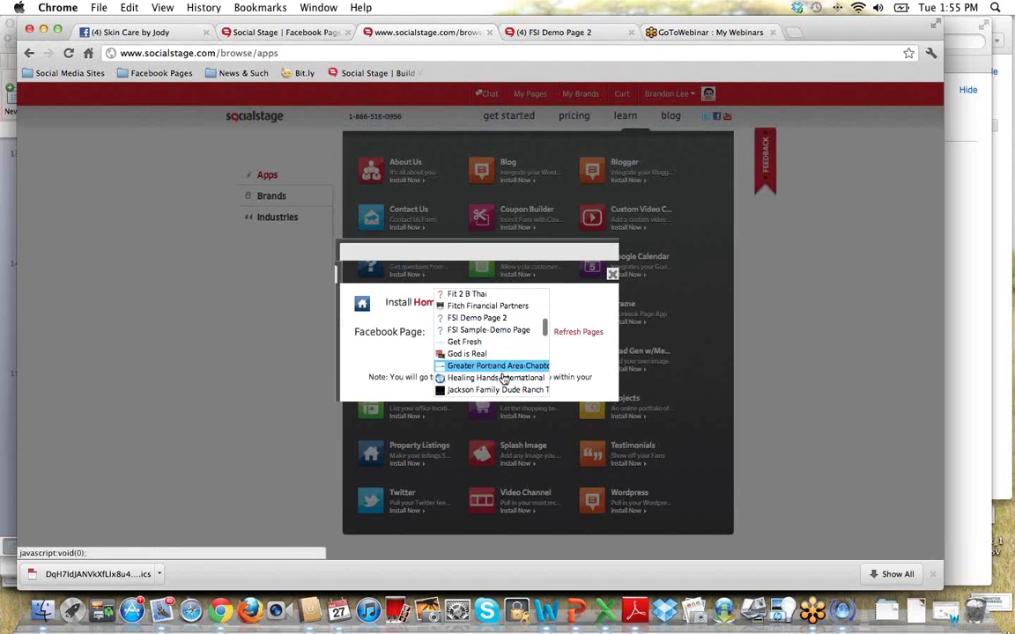
scroll(503, 370, "up", 2)
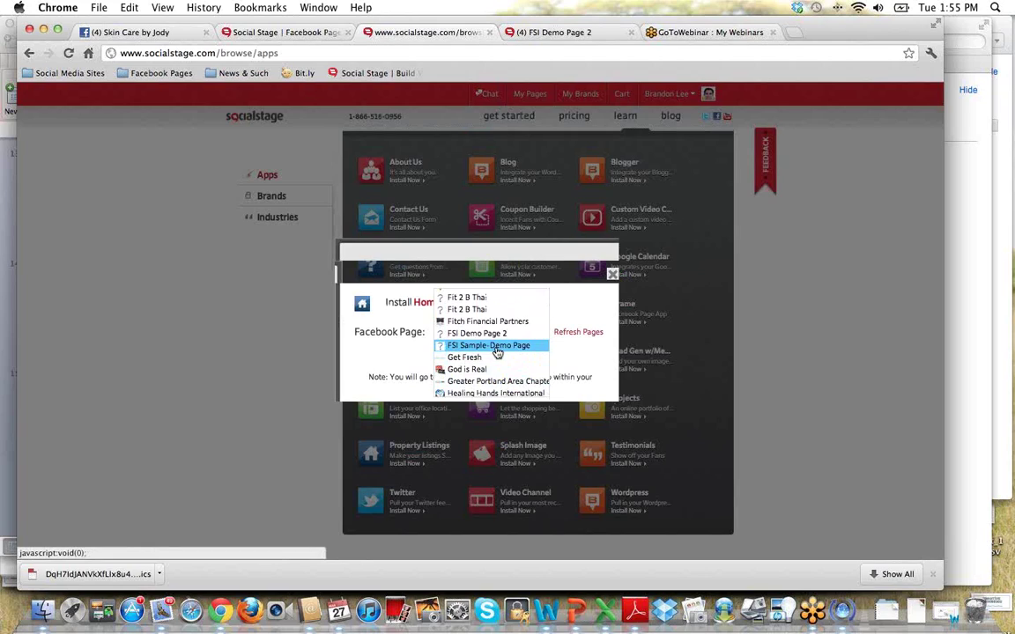
left_click(499, 347)
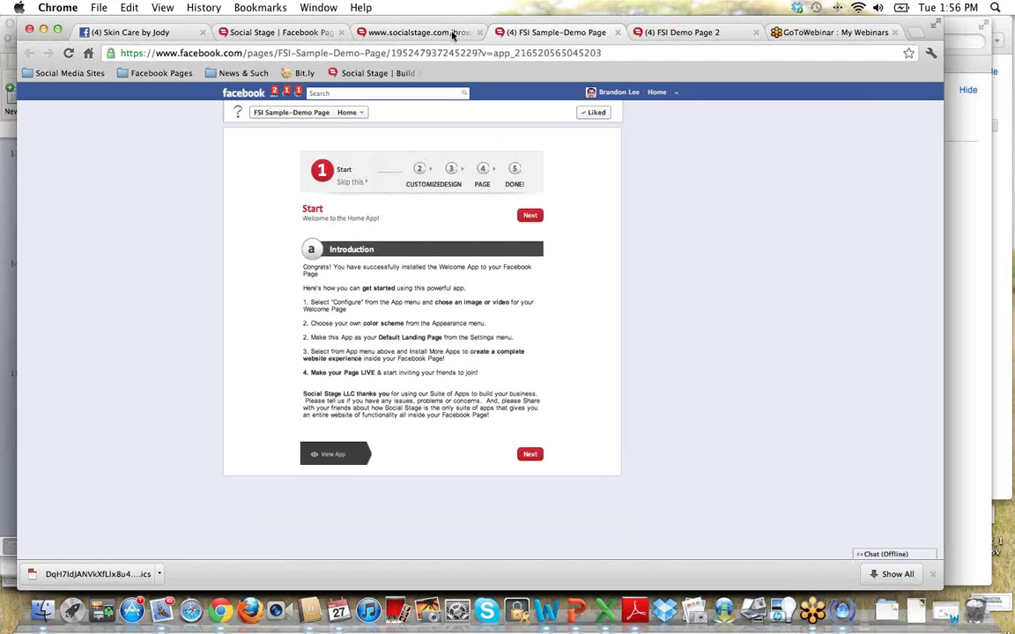
Return to the socialstage.com apps tab and scroll up to the Build a Facebook Website overview.
left_click(378, 33)
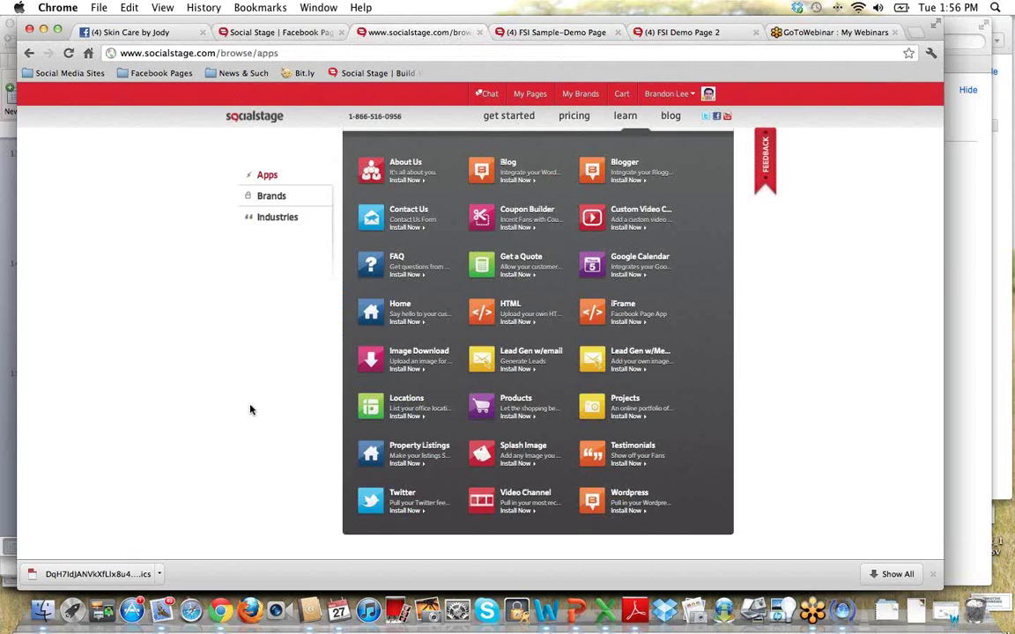
scroll(250, 410, "up", 1)
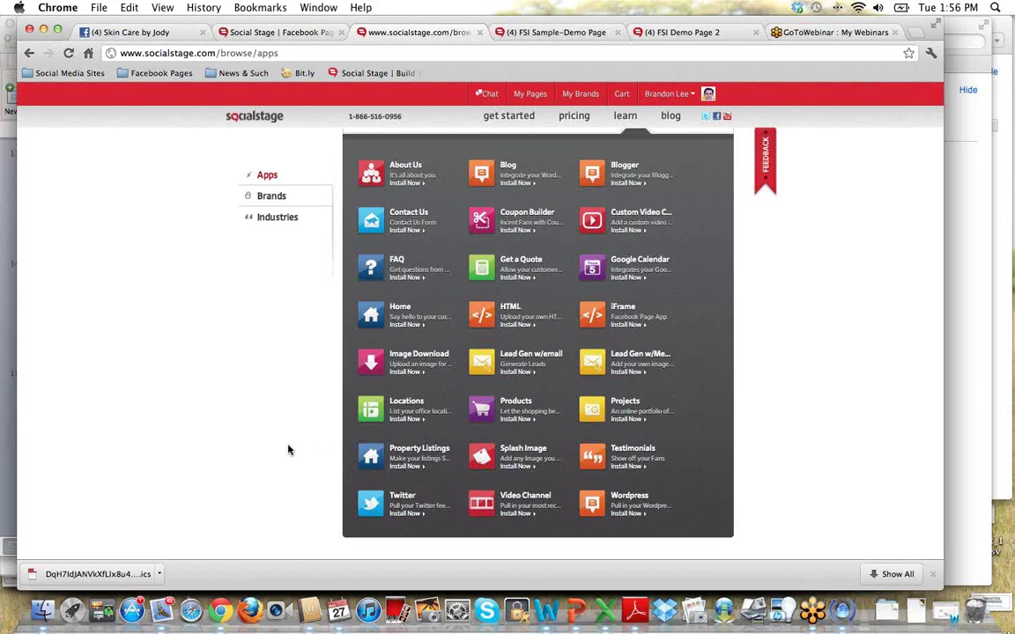
scroll(288, 450, "up", 1)
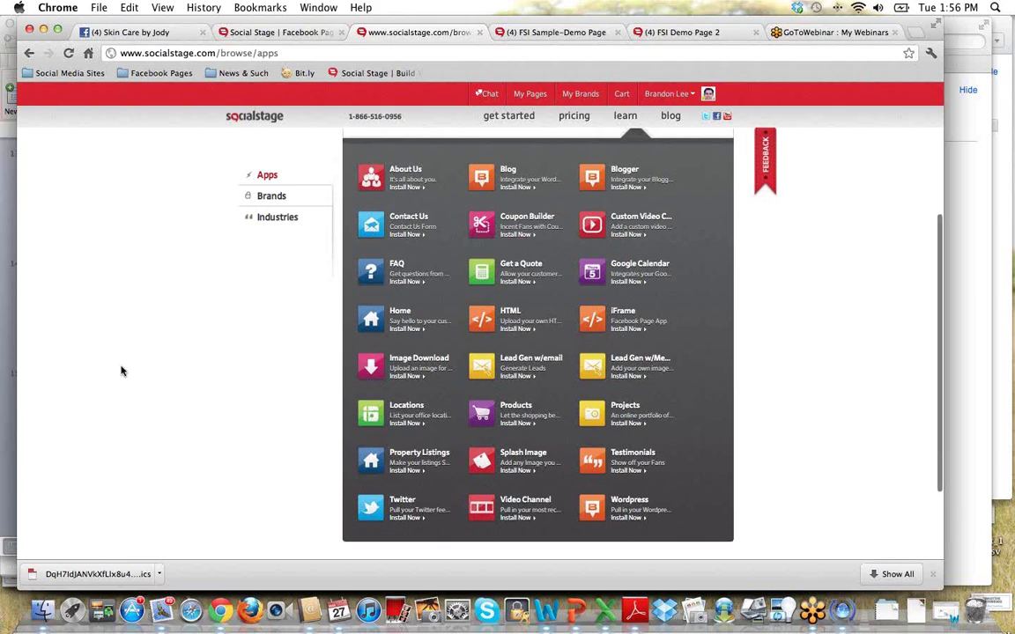
scroll(124, 377, "up", 5)
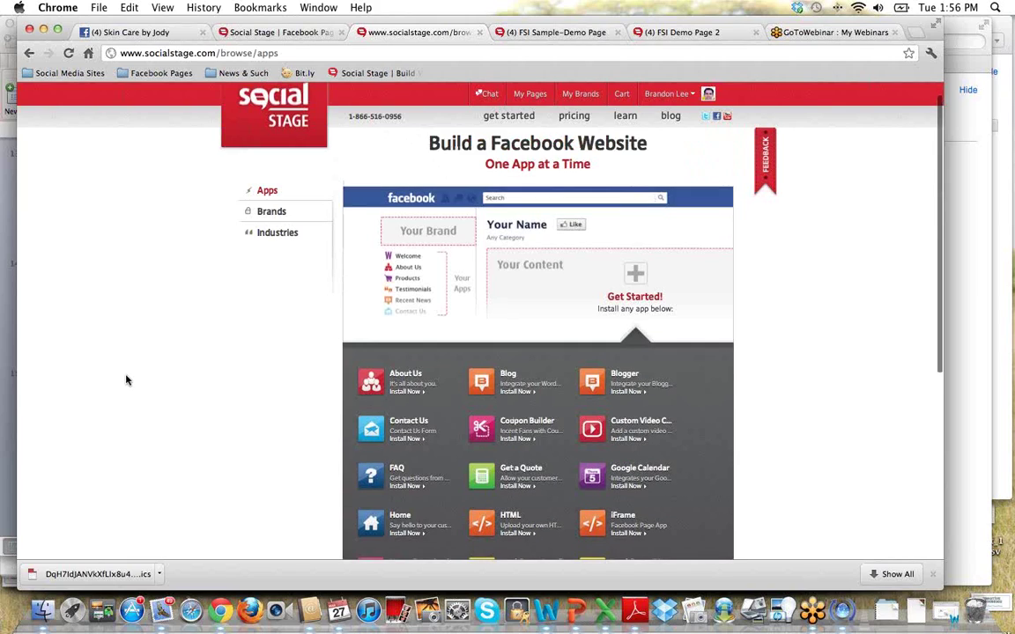
scroll(126, 380, "up", 2)
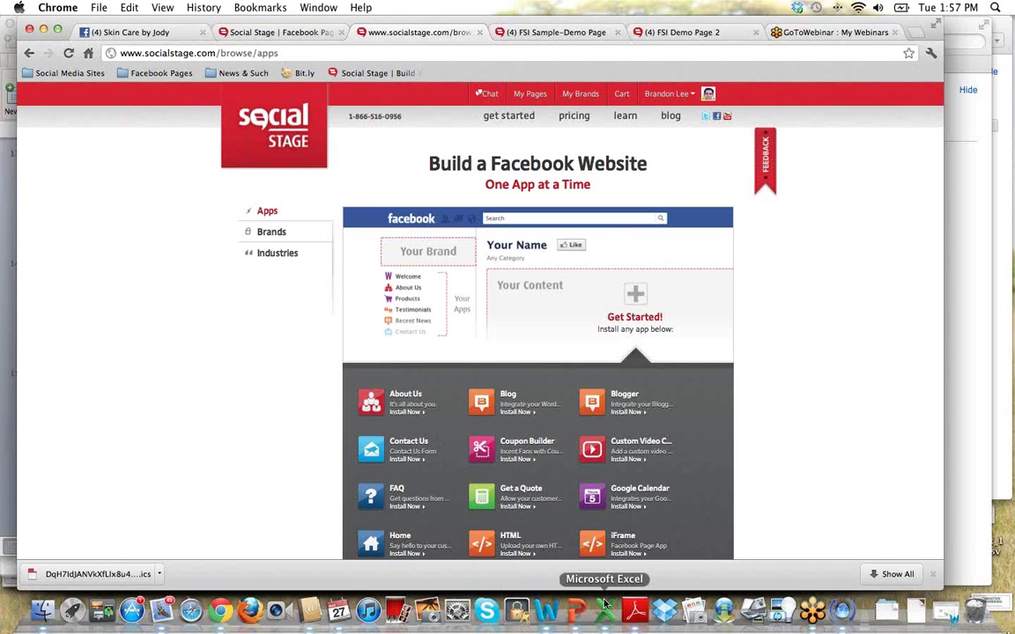
Play the Whitelabel Training deck as a slide show starting from slide 2, Housekeeping Stuff.
left_click(575, 606)
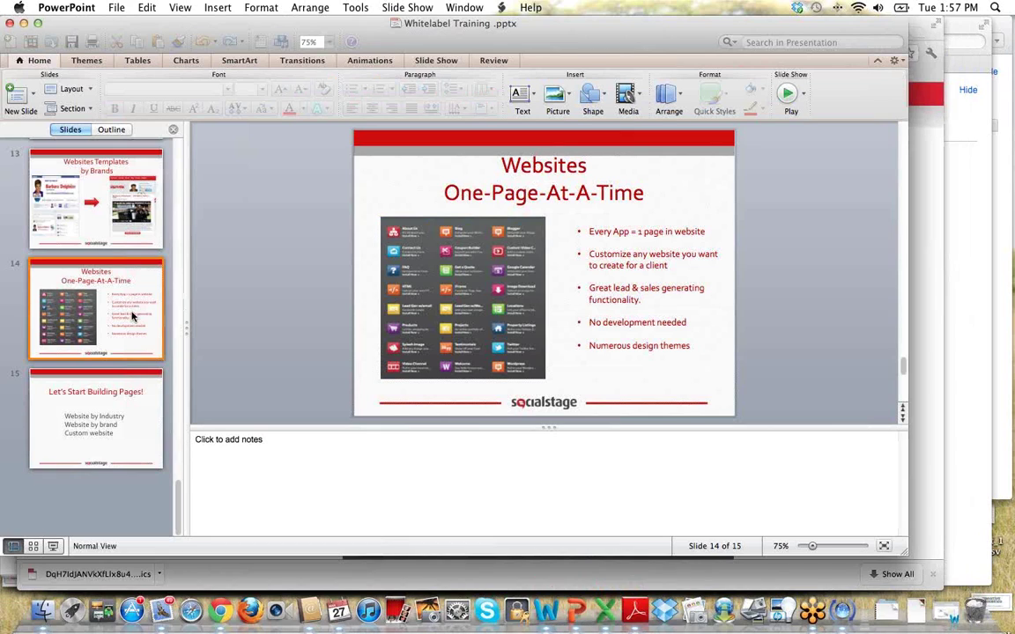
scroll(131, 313, "up", 15)
left_click(130, 315)
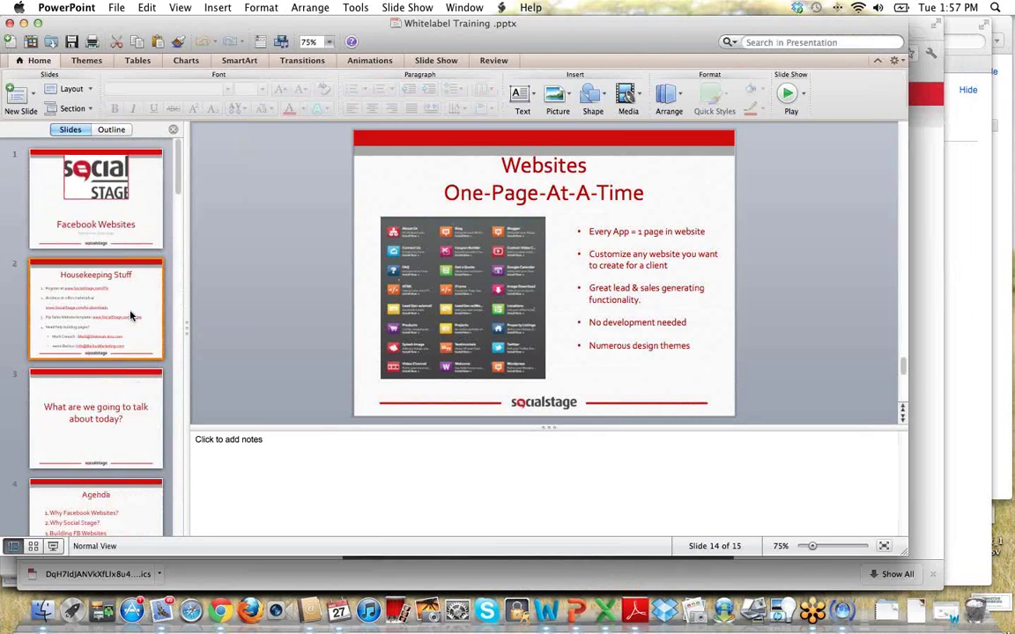
left_click(408, 8)
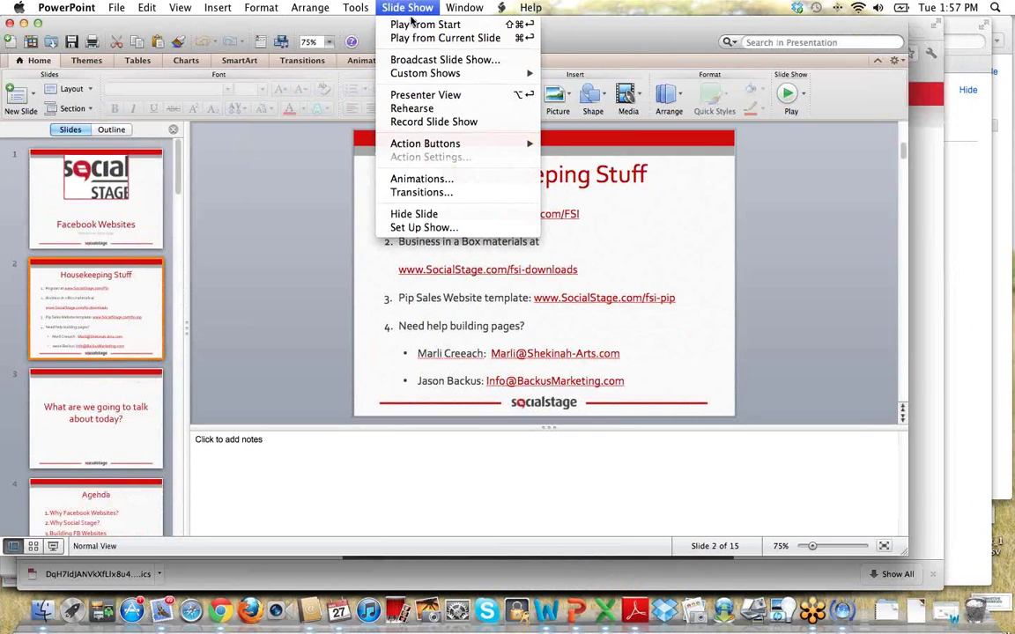
left_click(423, 39)
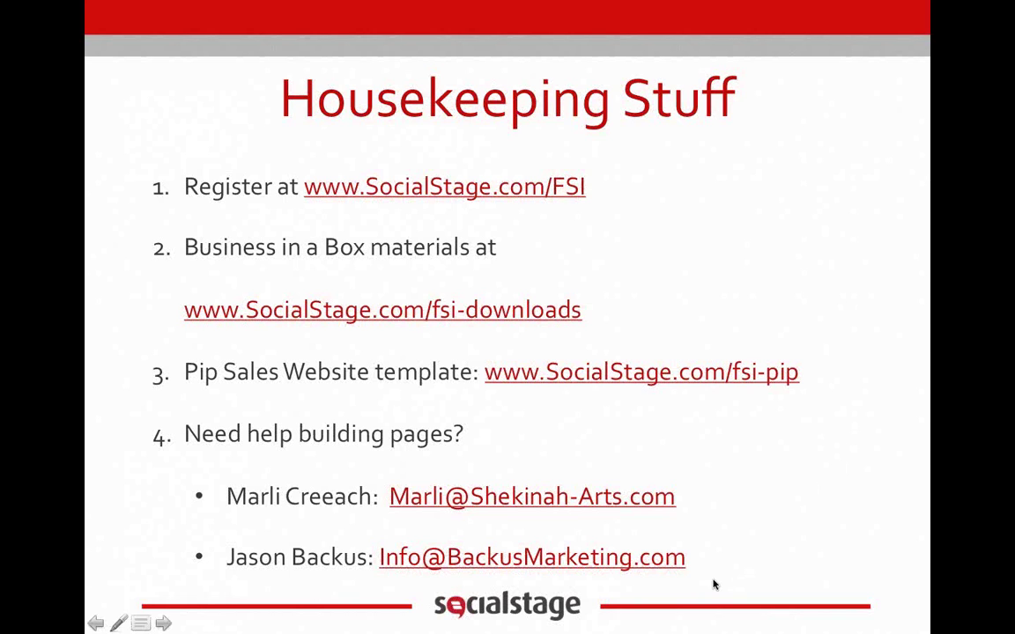
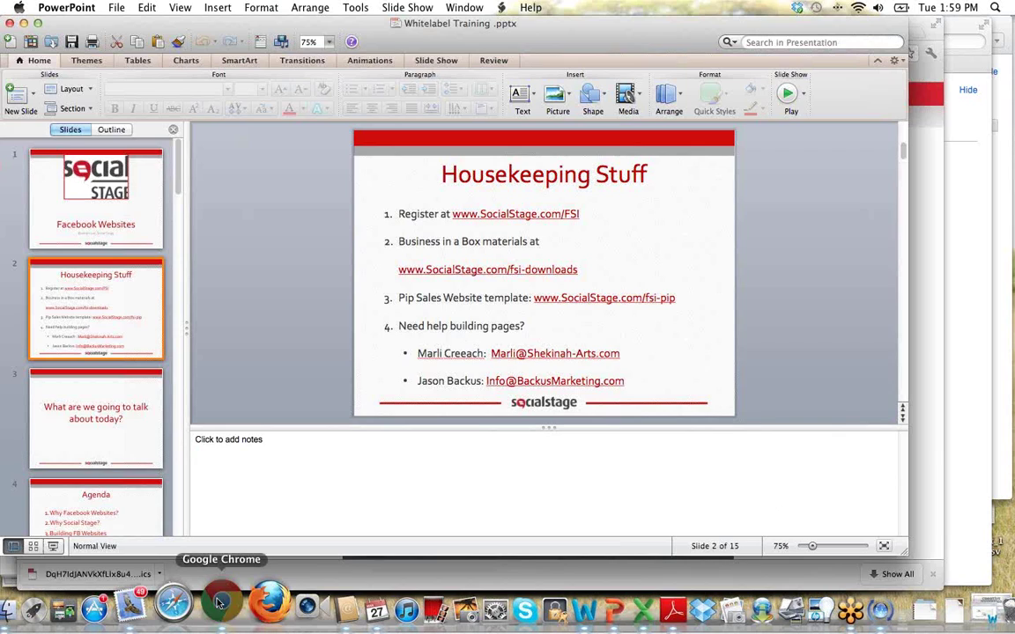
Switch from the training slides to the Skin Care by Jody Facebook page in Chrome.
left_click(109, 33)
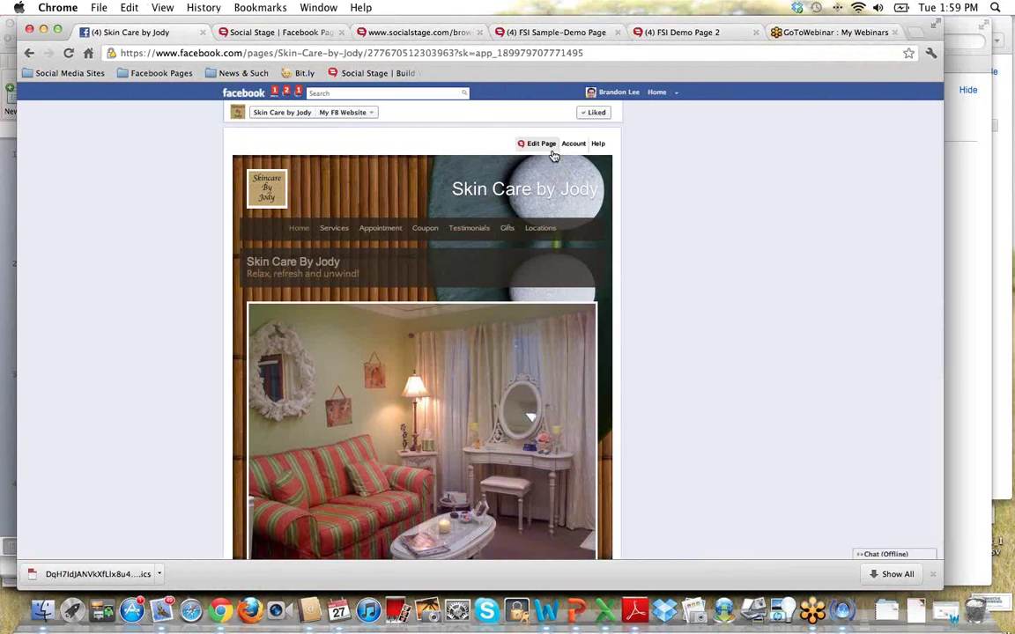
mouse_move(537, 147)
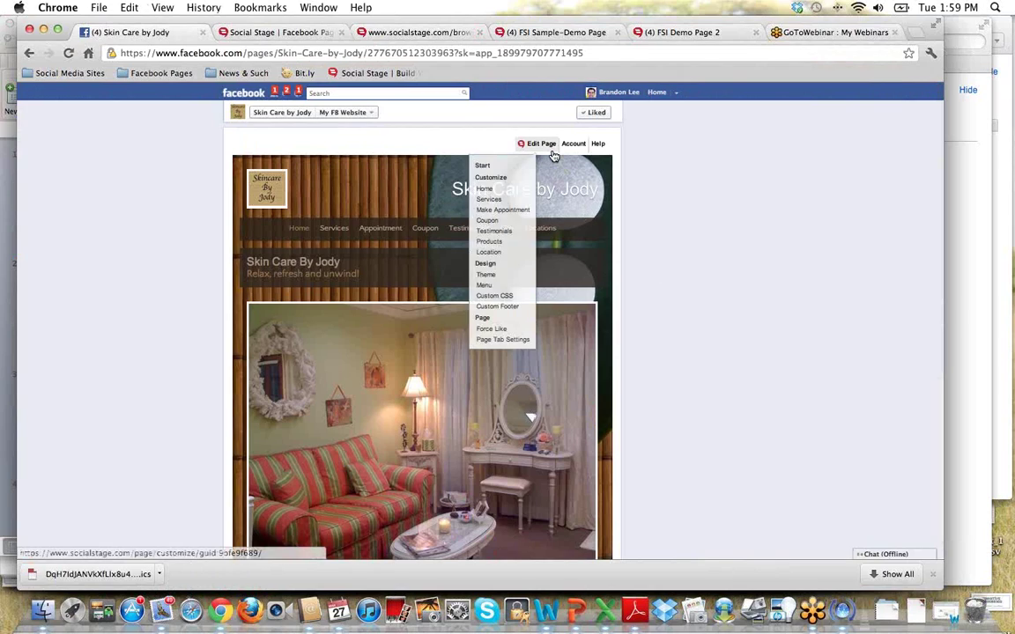
In the Design step's Page Tab Settings, select the tab name 'My FB Website', then open a new Chrome tab.
left_click(513, 266)
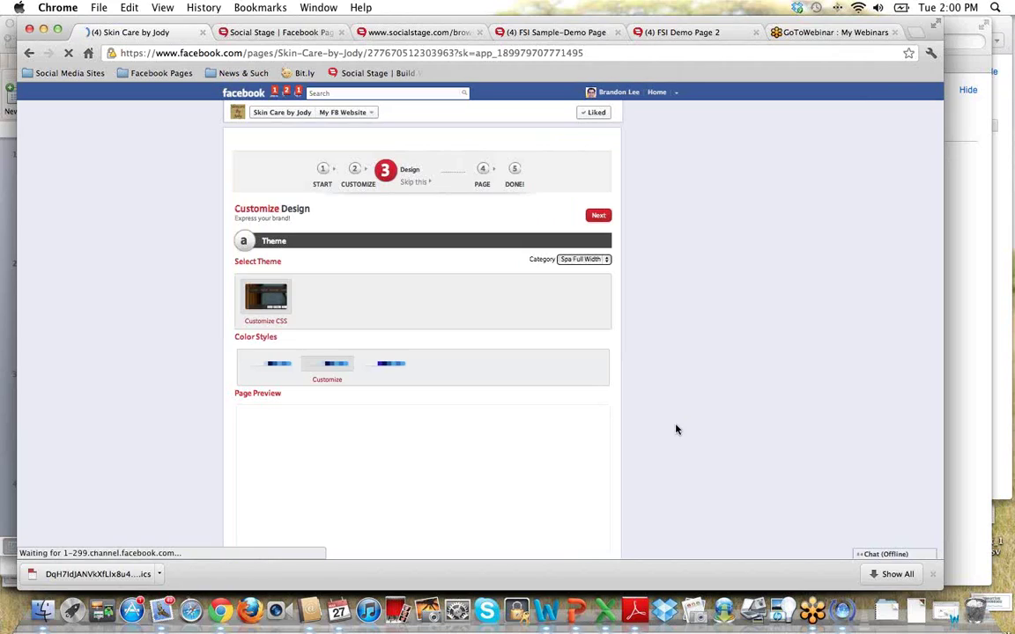
scroll(656, 444, "down", 5)
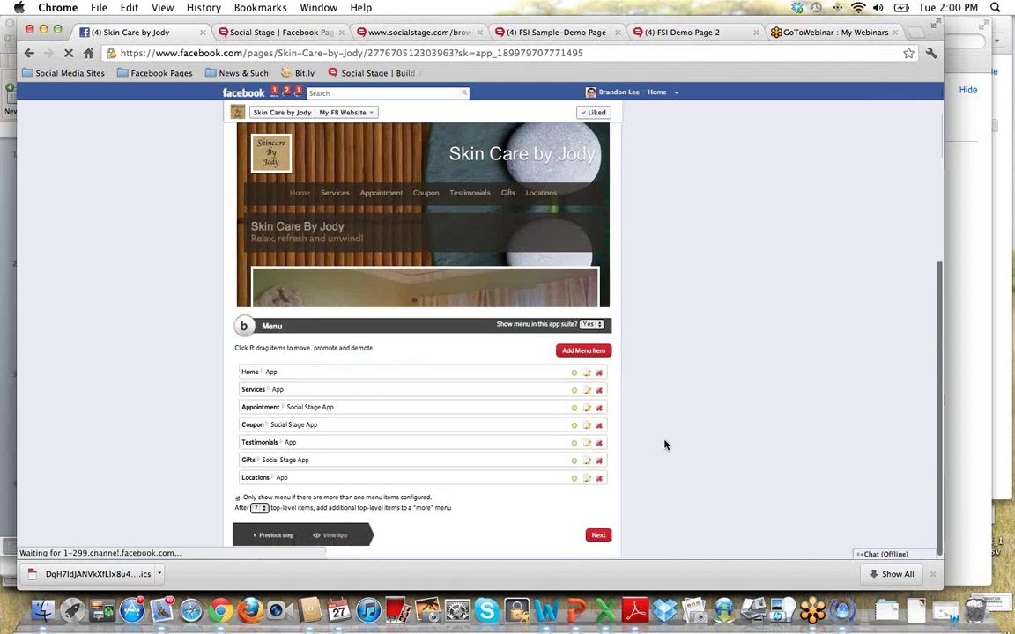
scroll(667, 431, "up", 10)
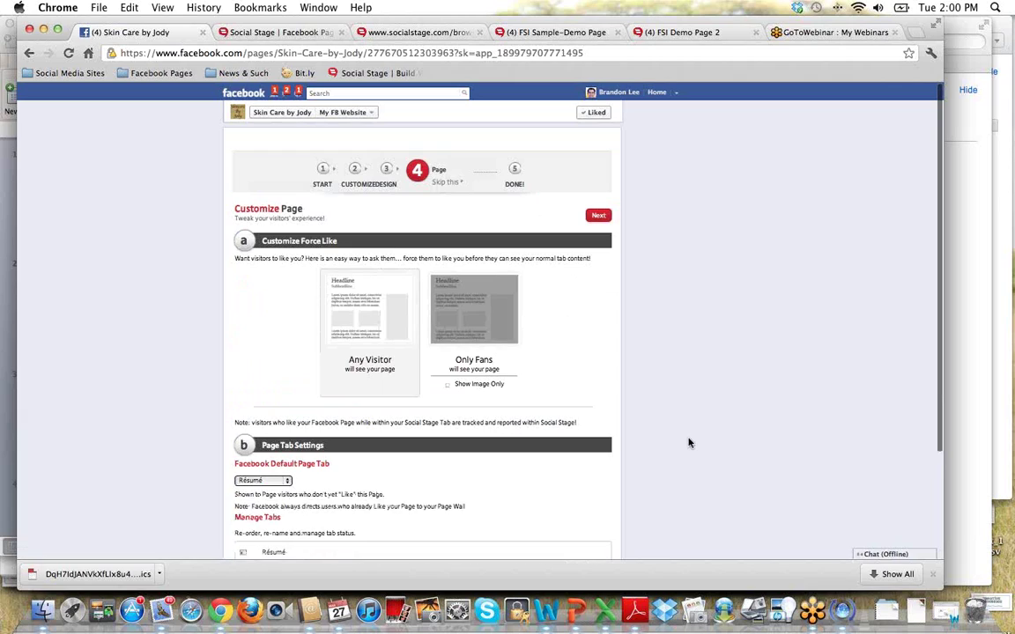
scroll(683, 444, "down", 5)
scroll(670, 445, "down", 3)
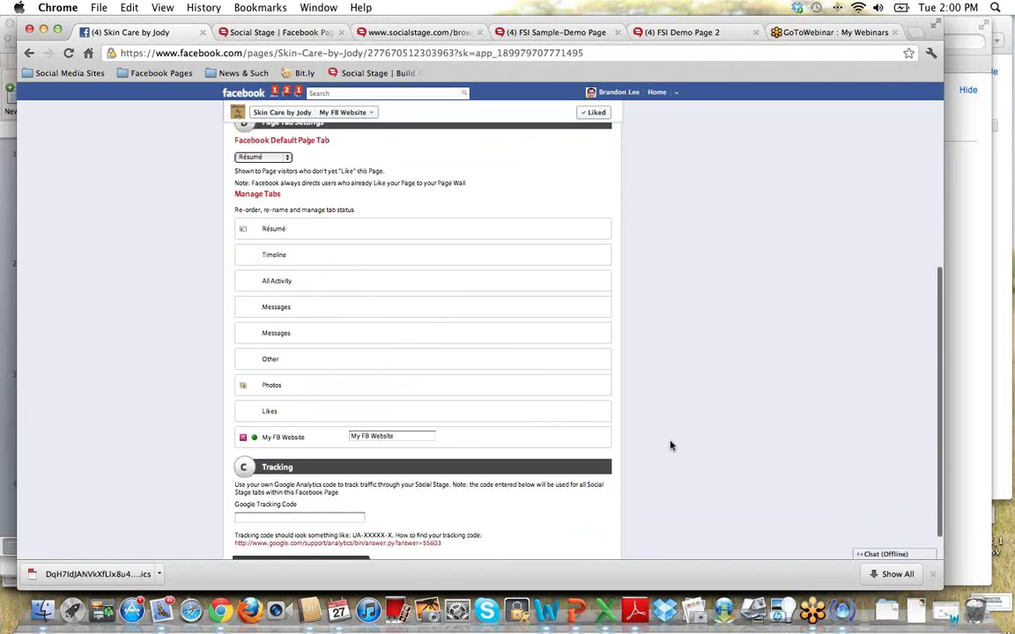
scroll(669, 445, "up", 2)
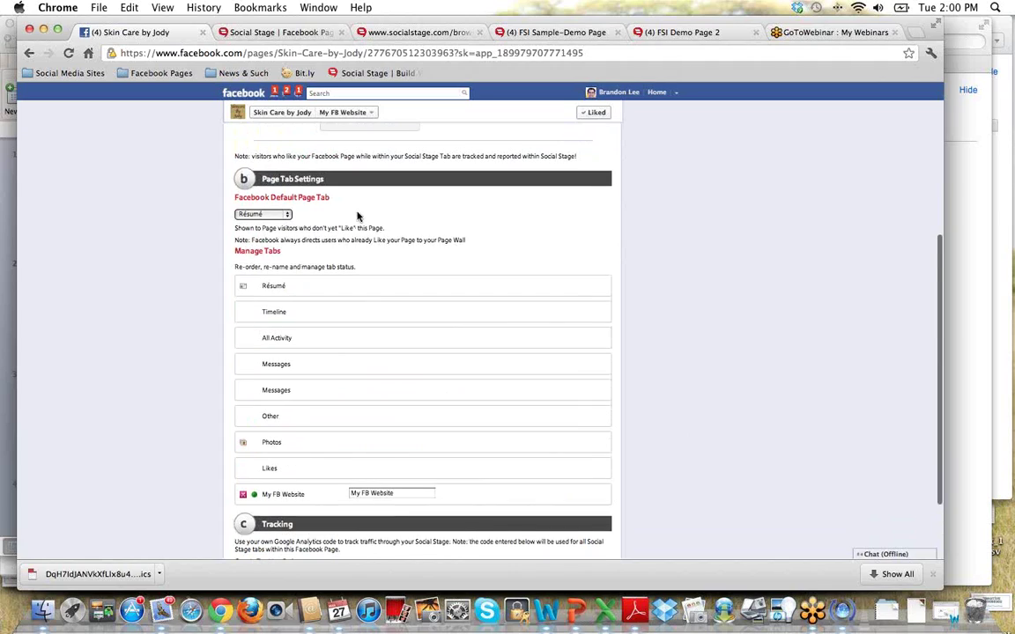
scroll(357, 216, "down", 3)
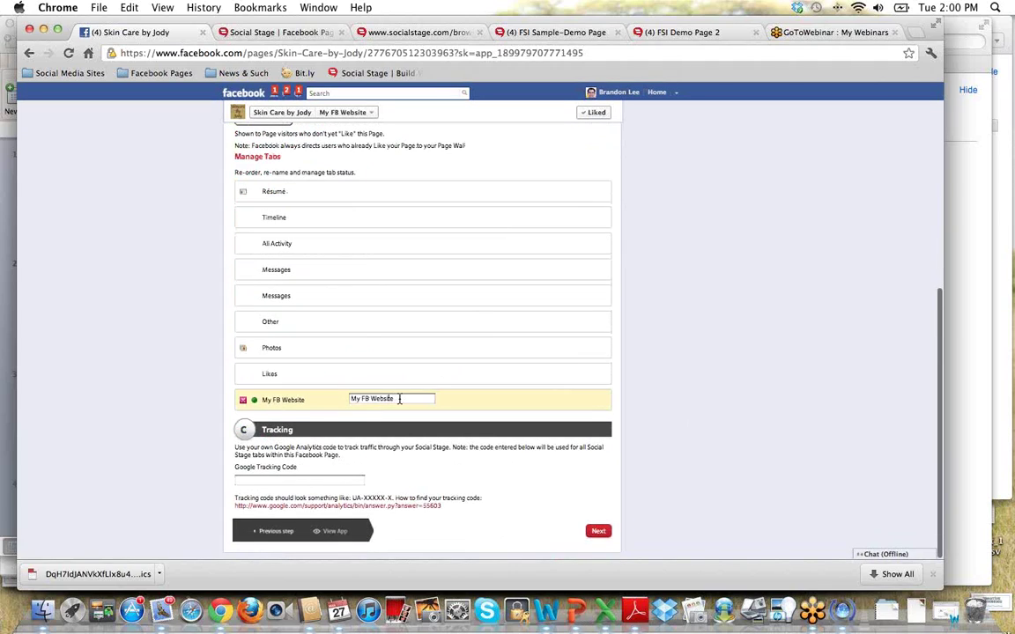
left_click_drag(394, 398, 350, 399)
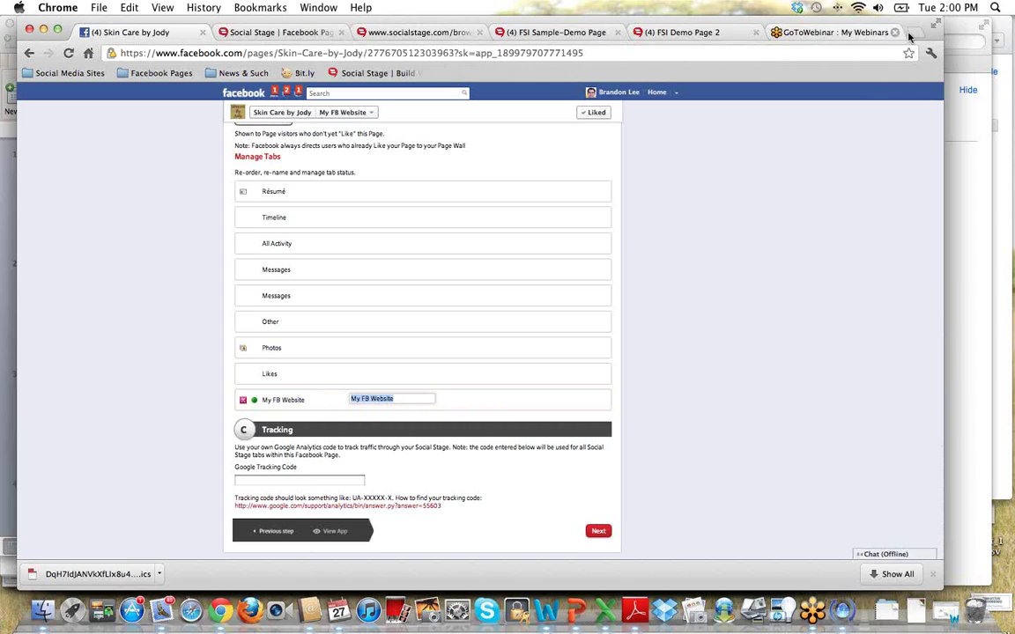
left_click(916, 31)
Load Skin Care by Jody from the Facebook Pages bookmarks and expand its app thumbnails.
left_click(167, 76)
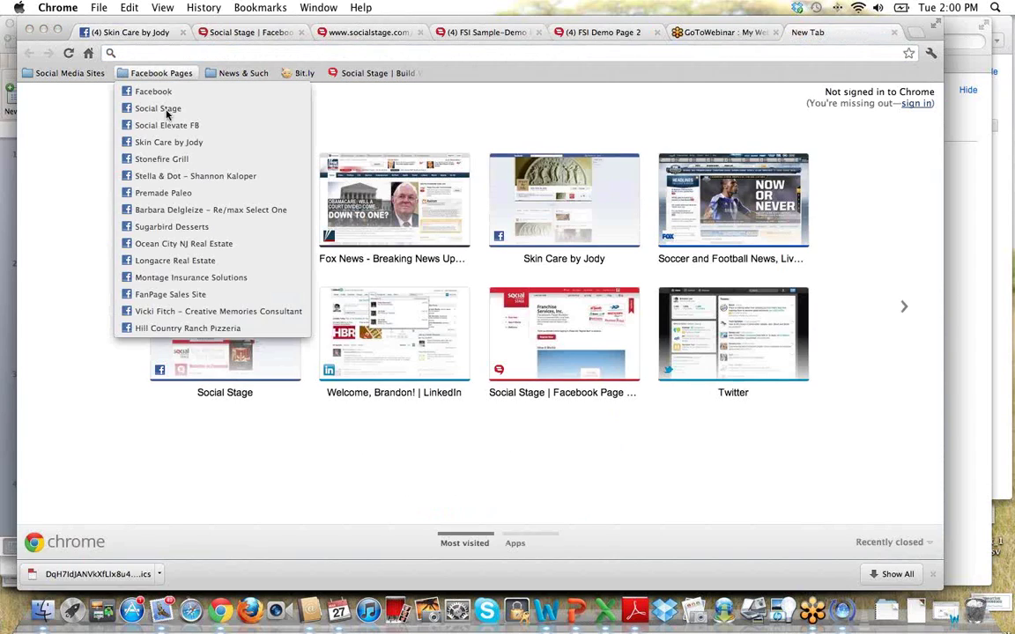
left_click(114, 142)
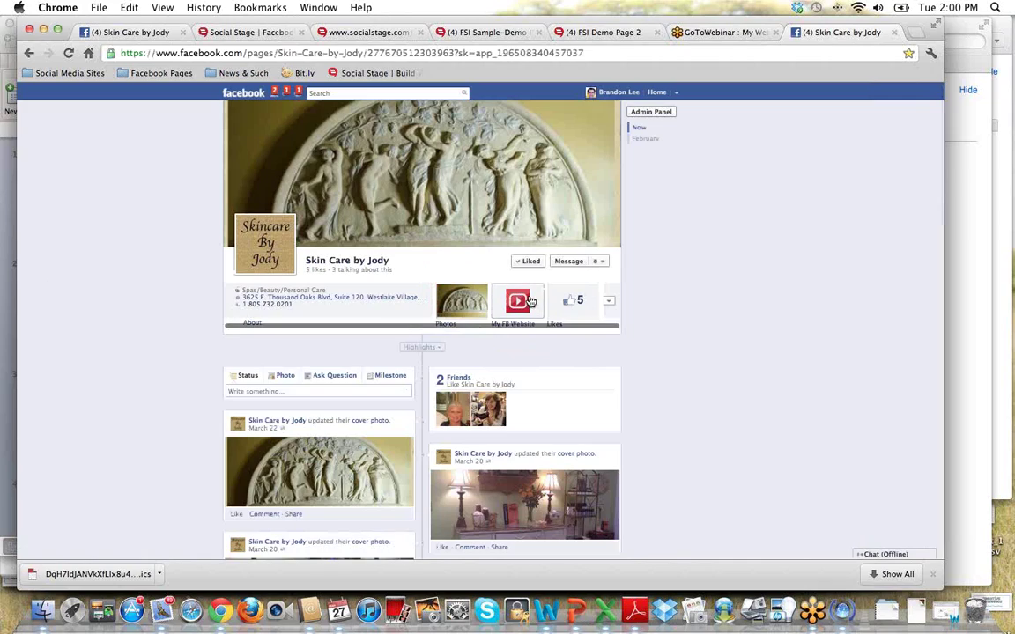
left_click(609, 301)
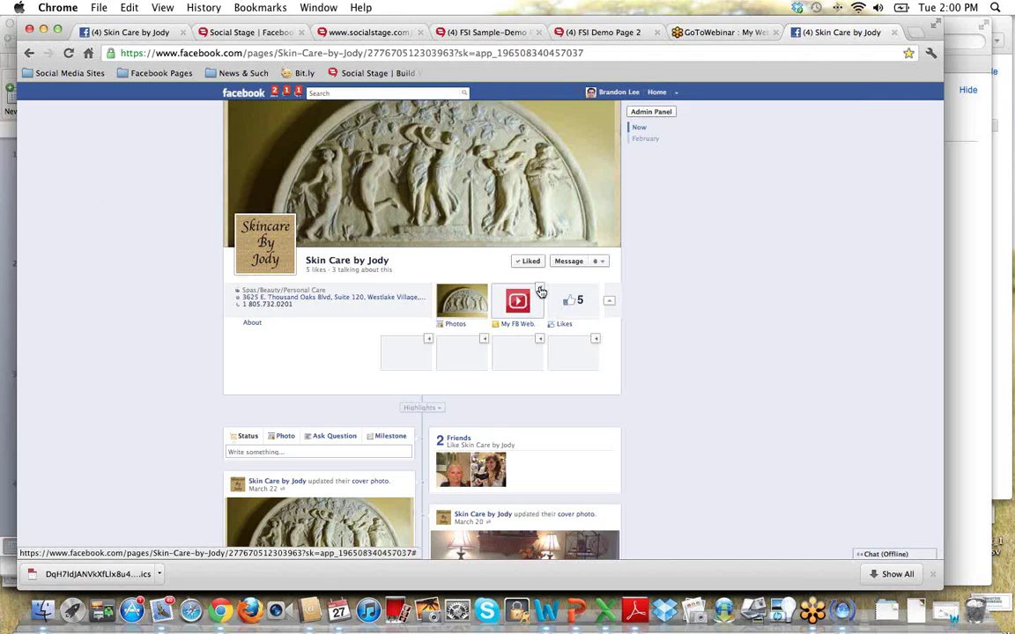
Back in Social Stage, deactivate the My FB Website tab via its green status dot.
left_click(159, 33)
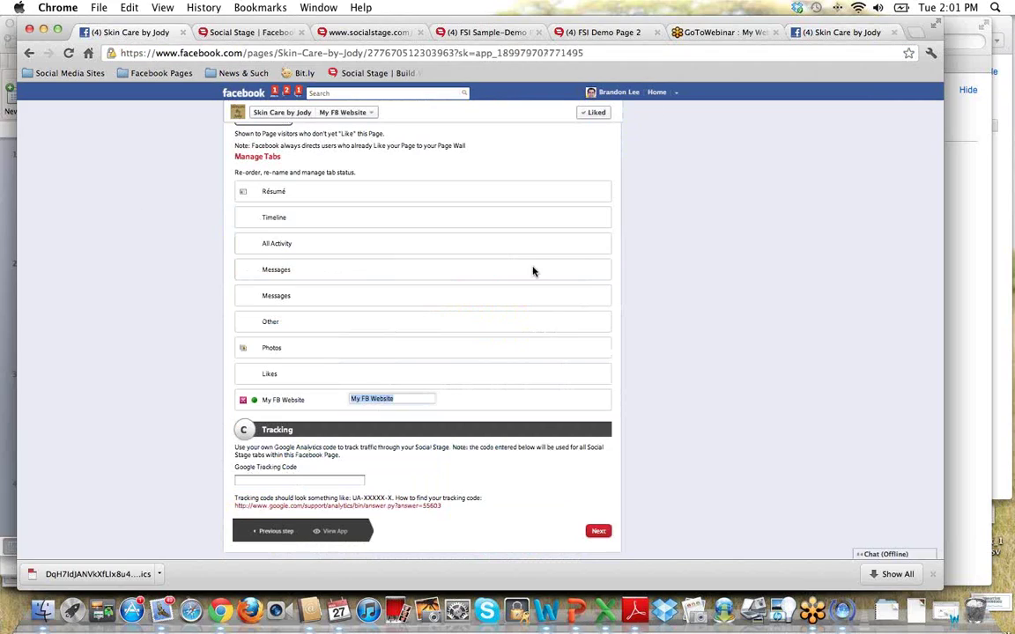
left_click(405, 400)
left_click_drag(405, 399, 349, 397)
scroll(326, 407, "up", 1)
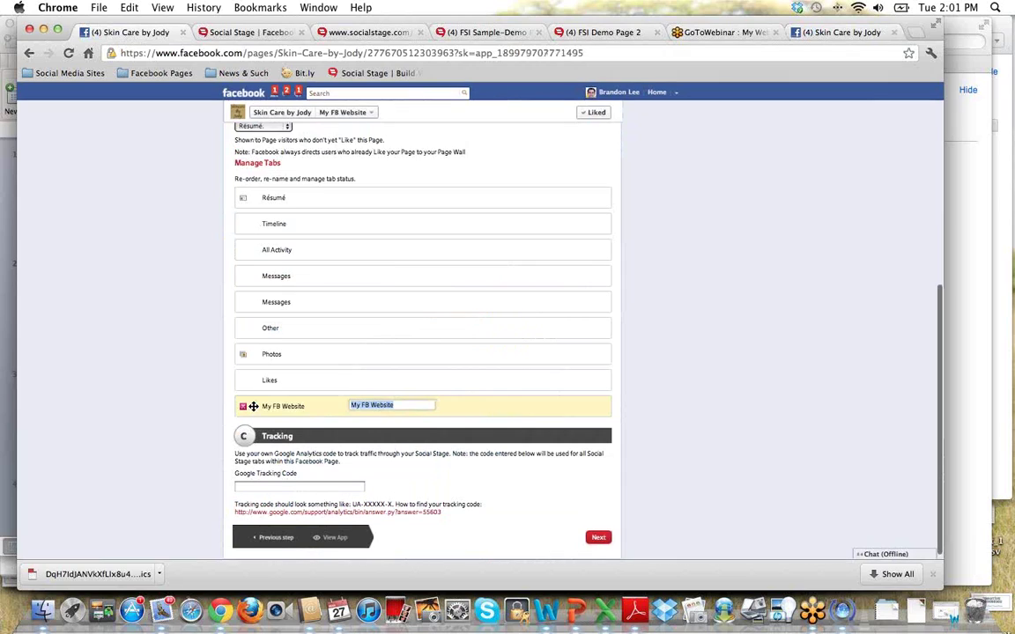
scroll(308, 413, "up", 2)
scroll(314, 415, "down", 2)
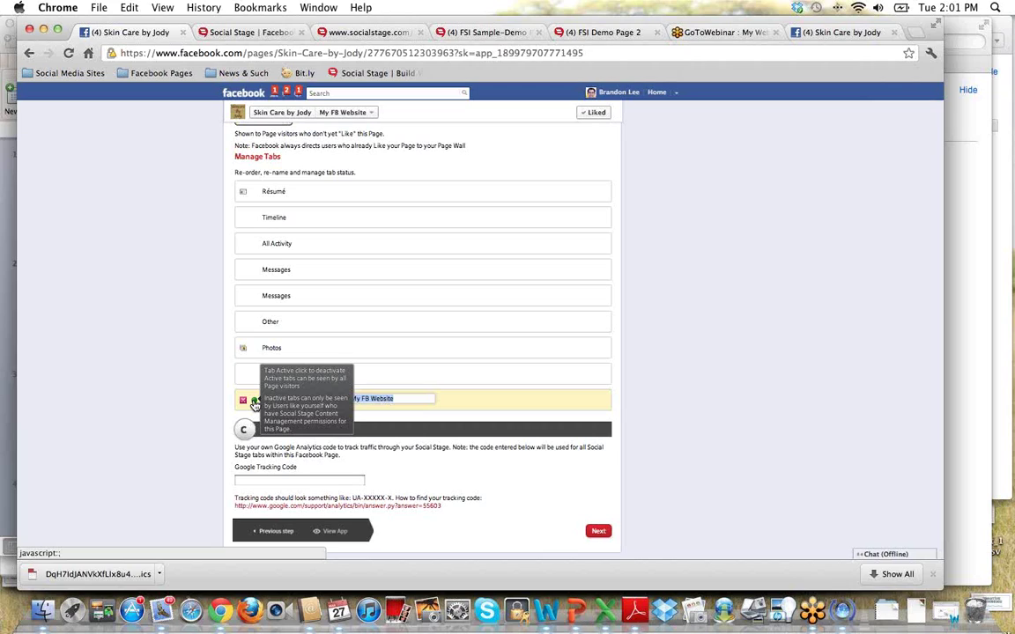
left_click(255, 403)
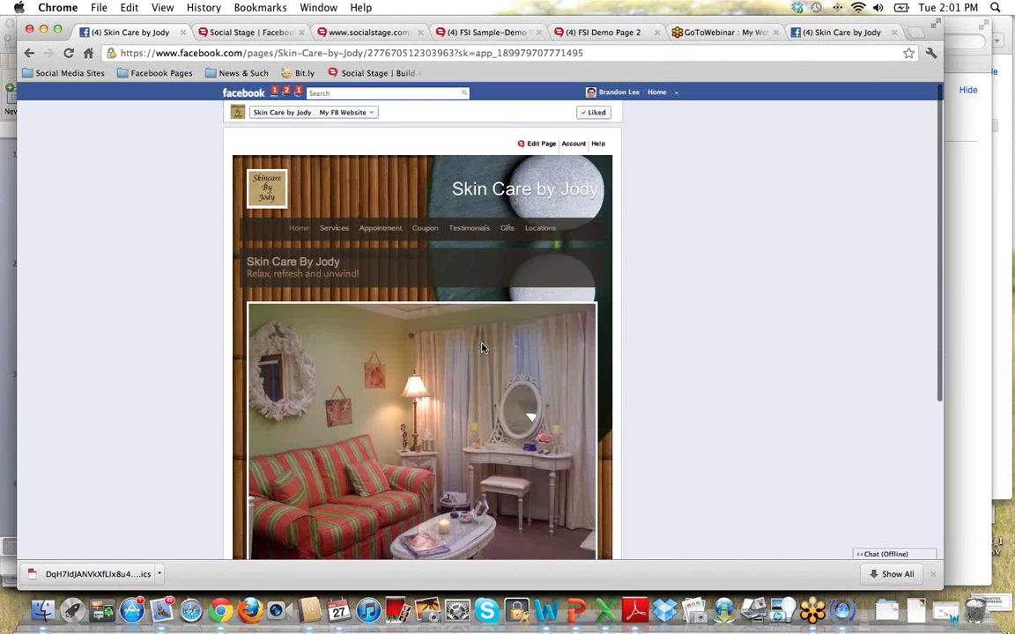
Reopen Page Tab Settings and reactivate My FB Website via its red status dot.
left_click(539, 144)
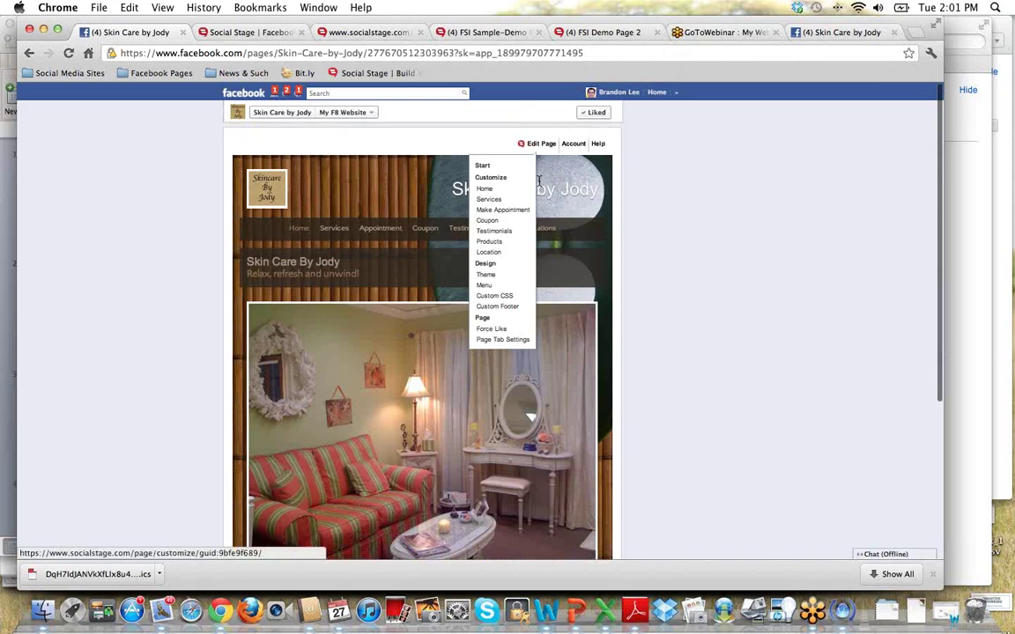
left_click(511, 319)
scroll(720, 361, "down", 5)
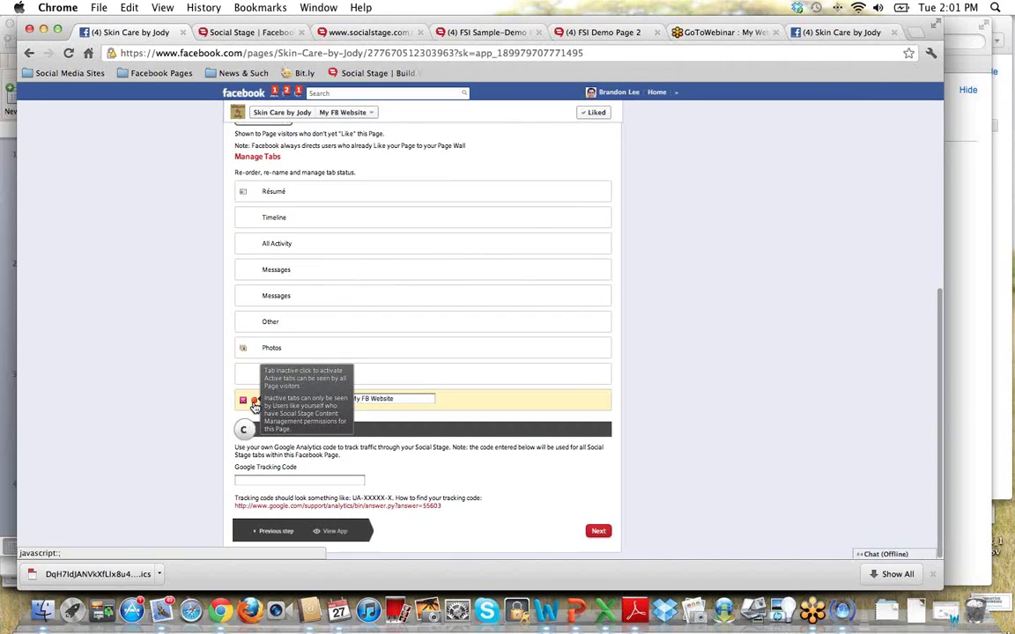
left_click(254, 400)
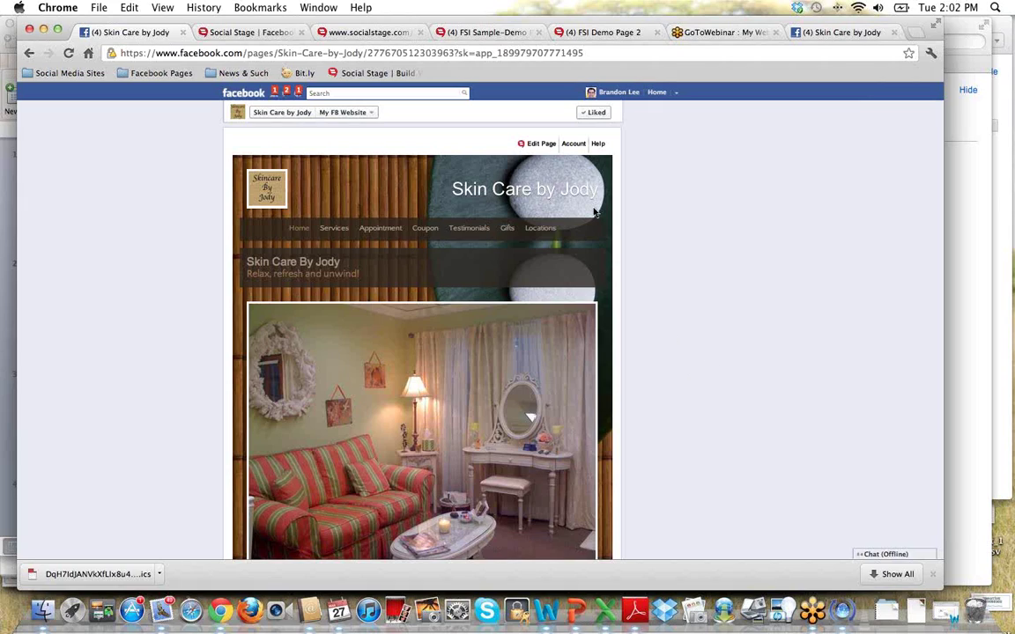
mouse_move(547, 148)
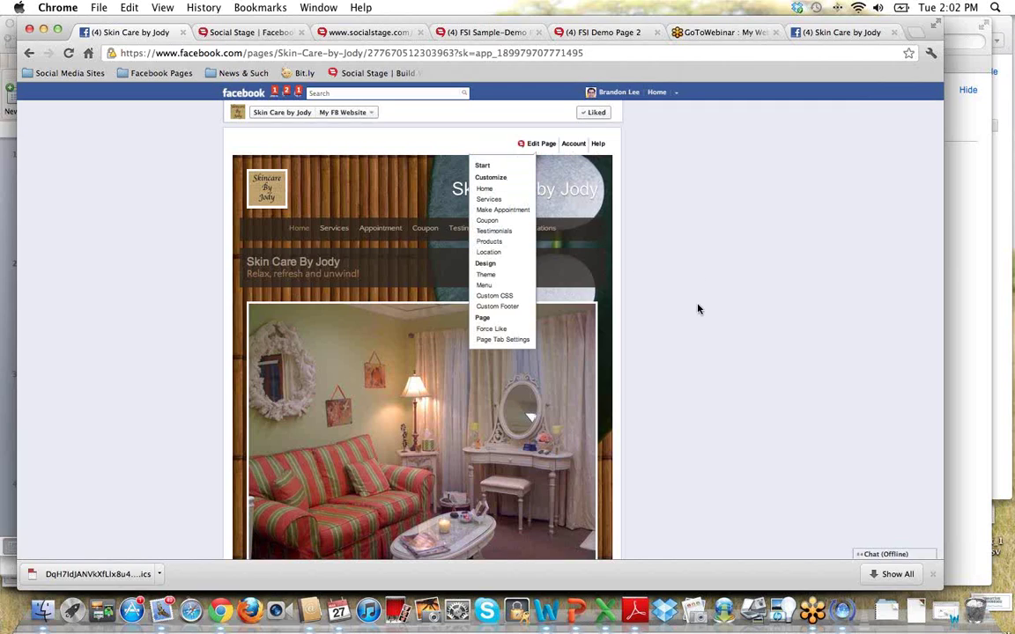
scroll(696, 307, "down", 1)
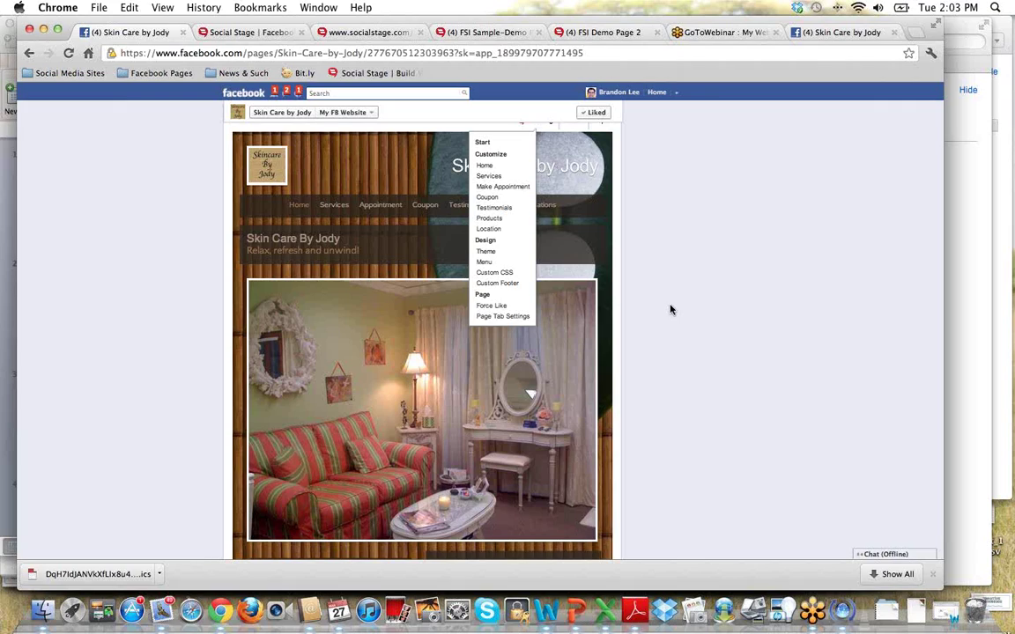
scroll(669, 309, "up", 1)
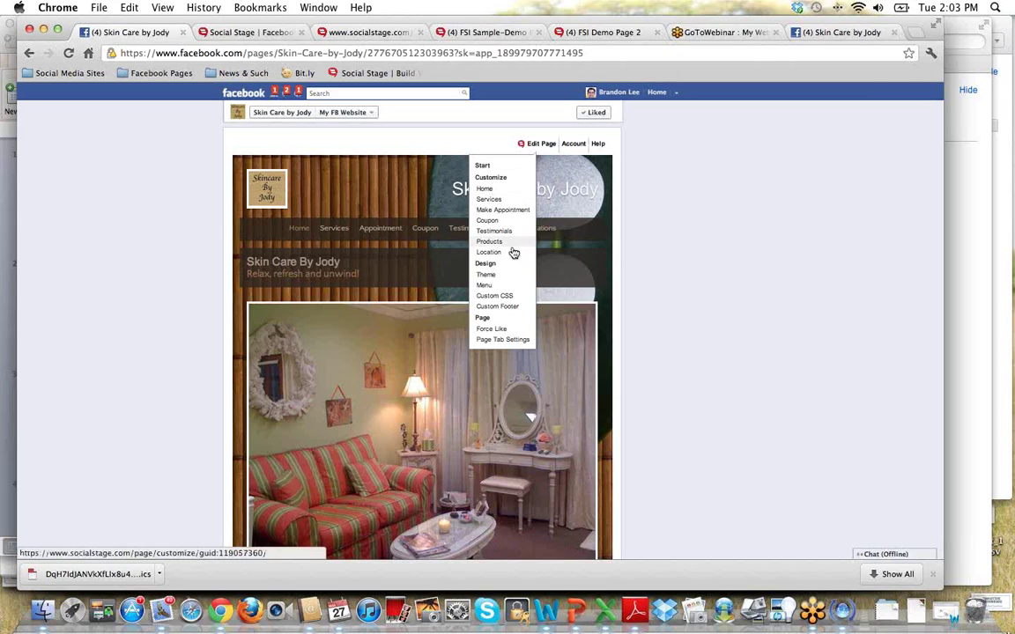
left_click(508, 308)
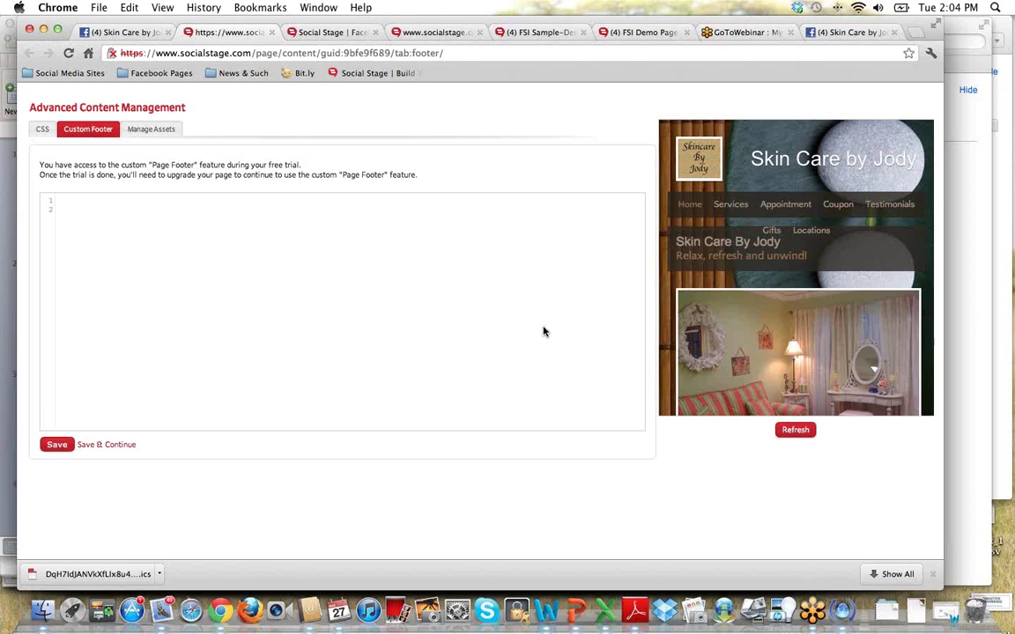
left_click(270, 33)
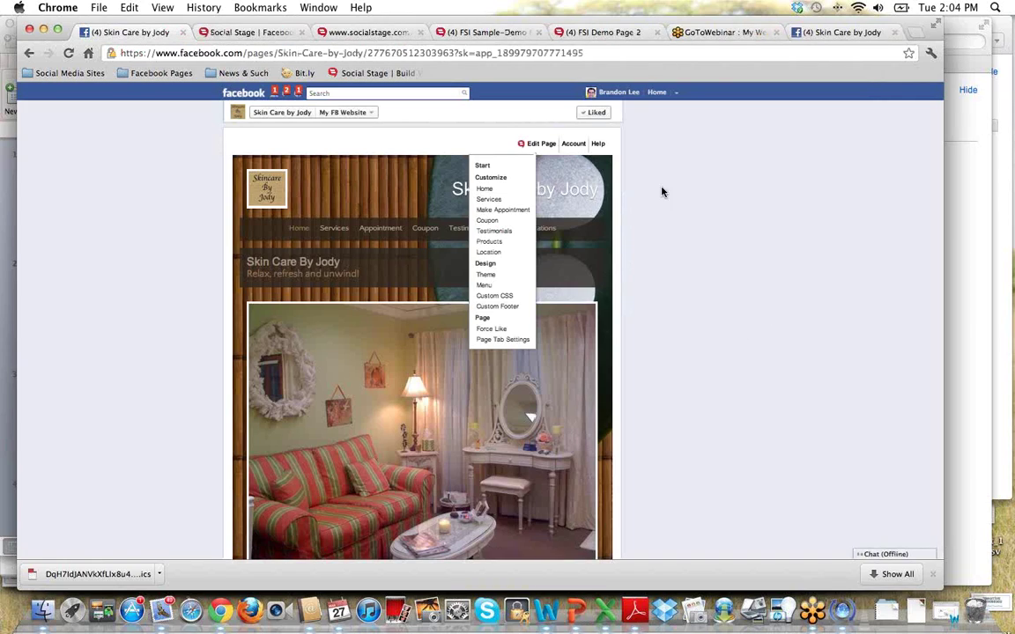